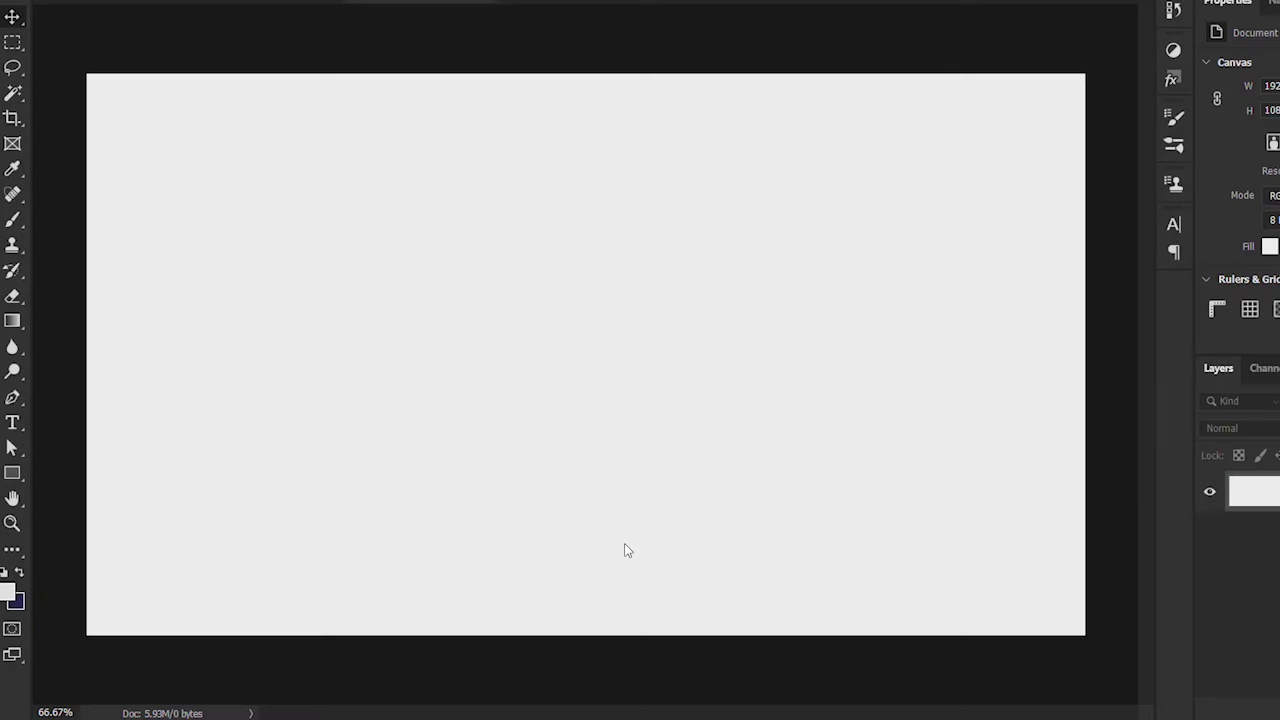
# - Fill the canvas with a left-to-right linear gradient from black to #0d1027 navy
pyautogui.hotkey('ctrl', 't')
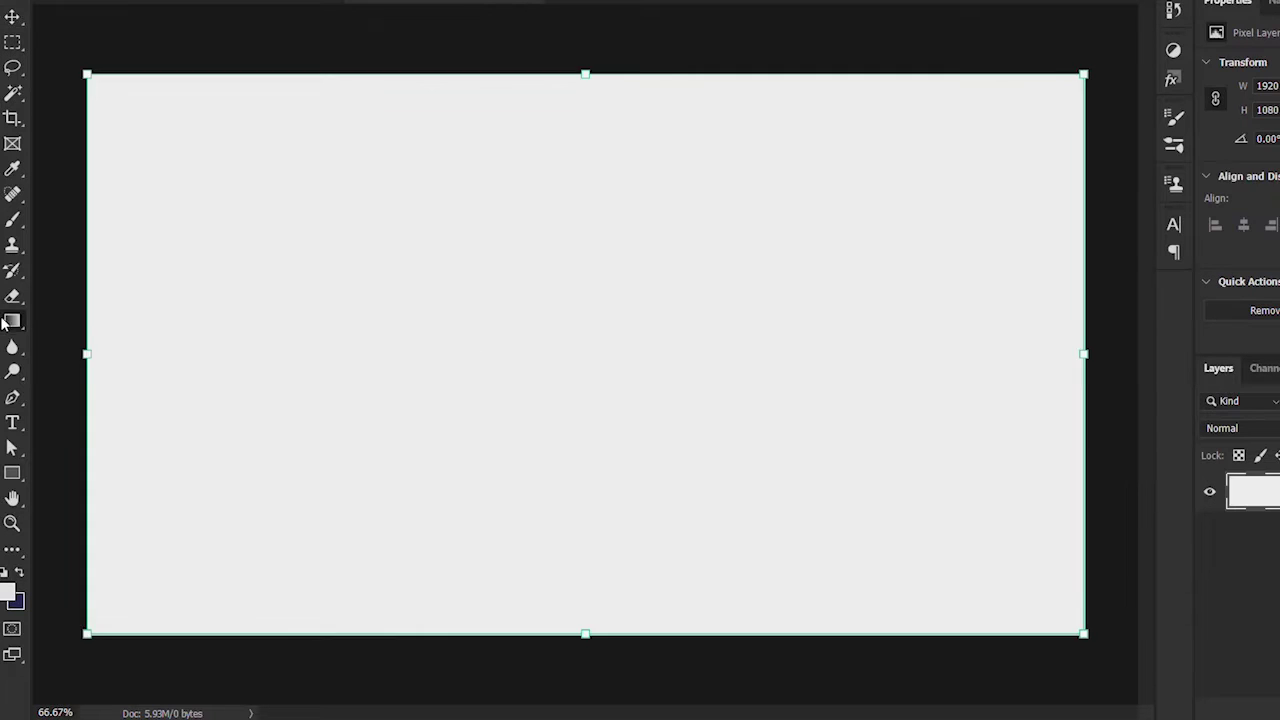
pyautogui.doubleClick(887, 460)
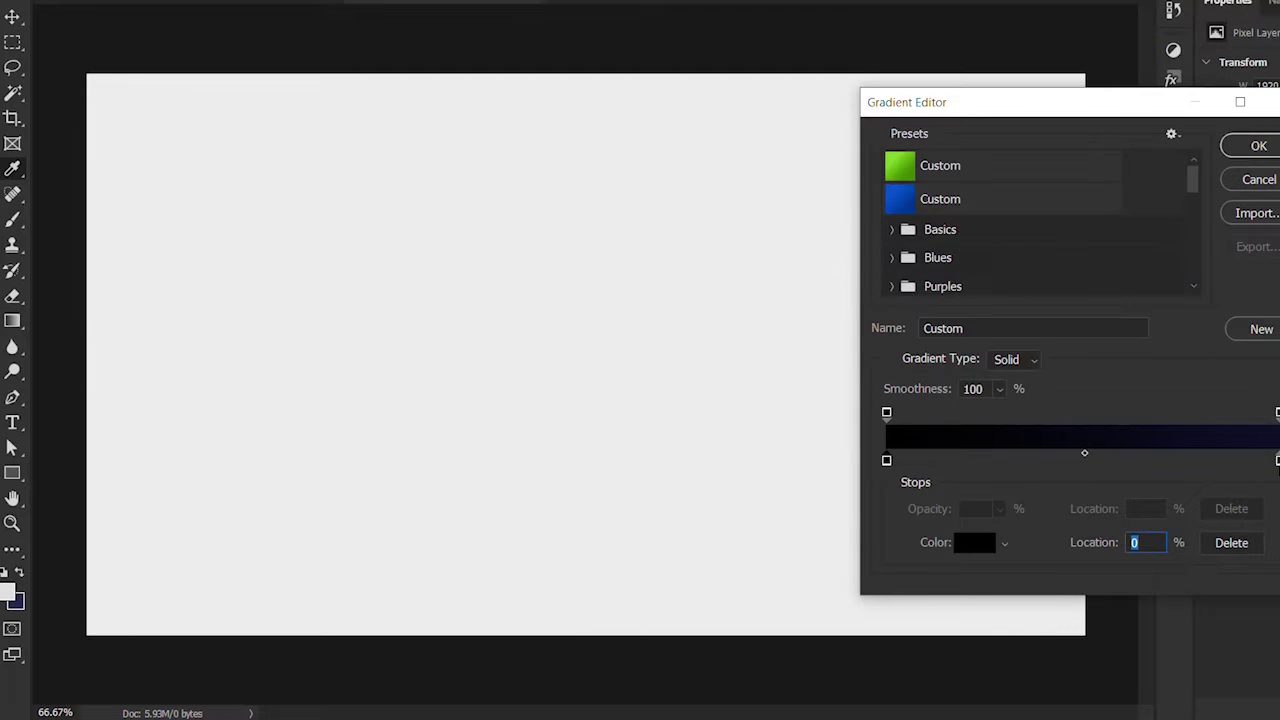
pyautogui.press('Return')
pyautogui.press('Return')
pyautogui.moveTo(213, 329); pyautogui.dragTo(811, 355)
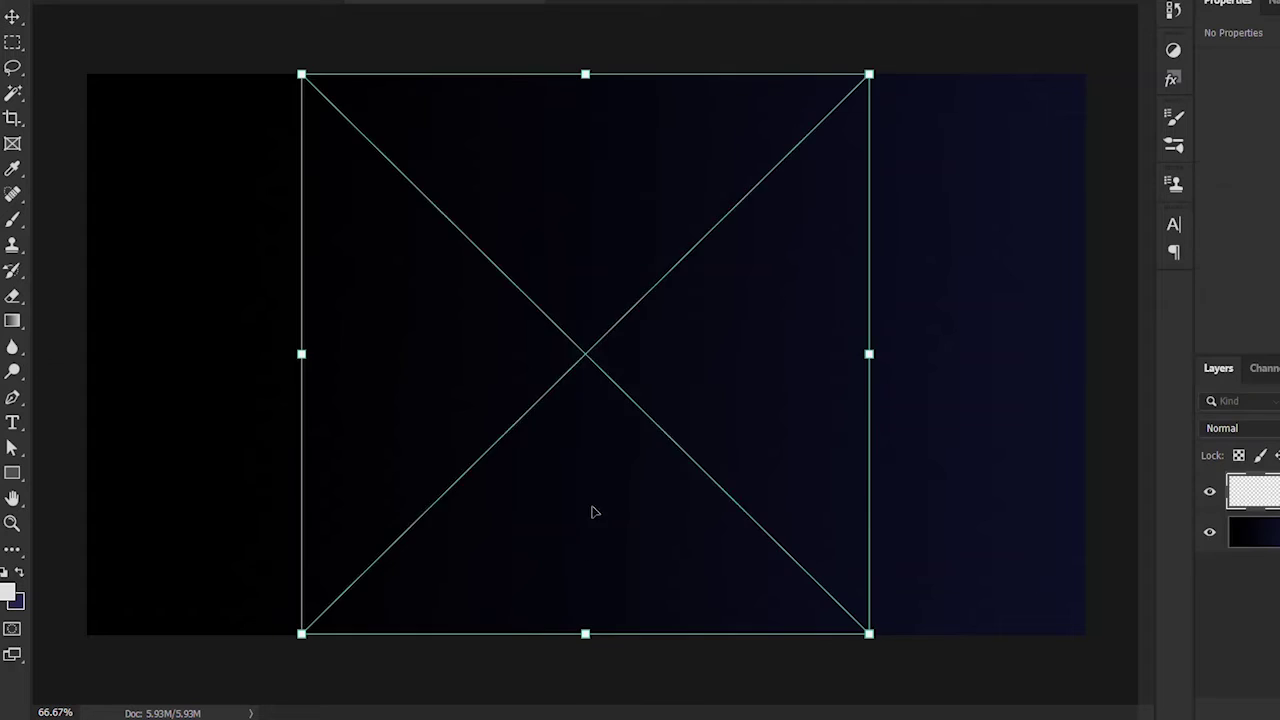
# - Scale the Earth down, add an empty layer above it and set black as the paint colour
pyautogui.moveTo(589, 72); pyautogui.dragTo(592, 218)
pyautogui.press('Return')
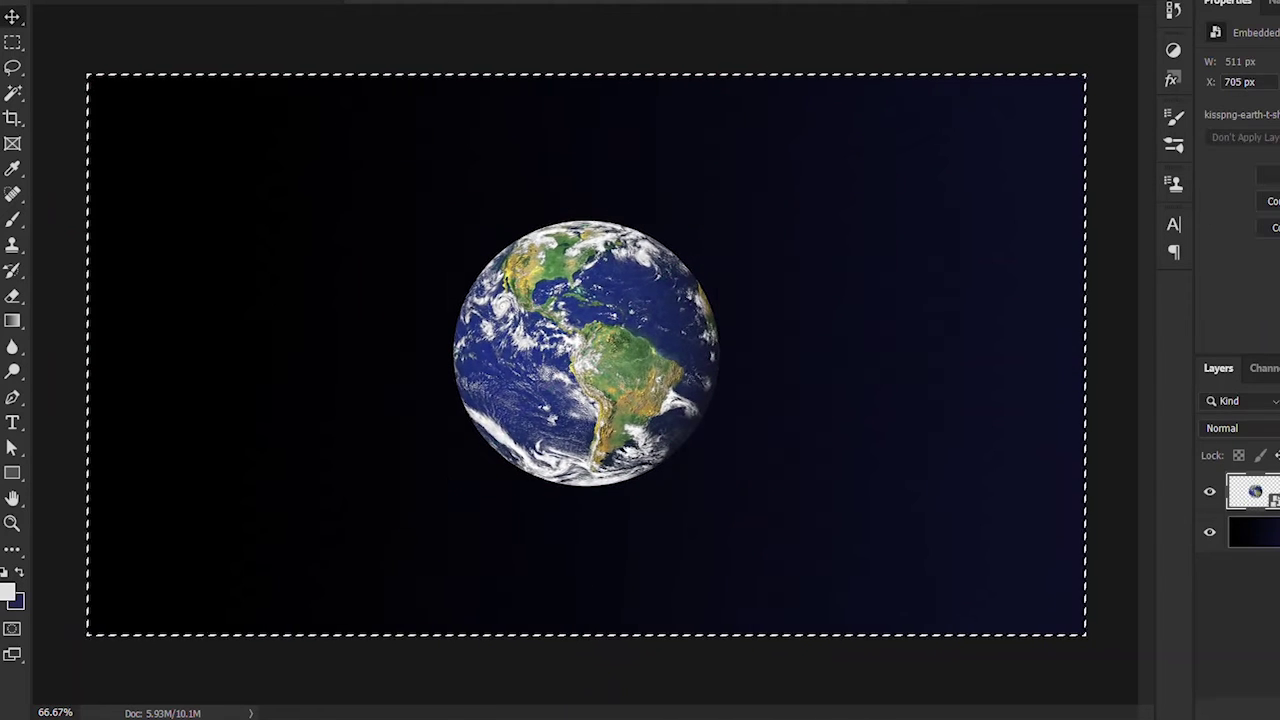
pyautogui.hotkey('ctrl', 'shift', 'alt', 'n')
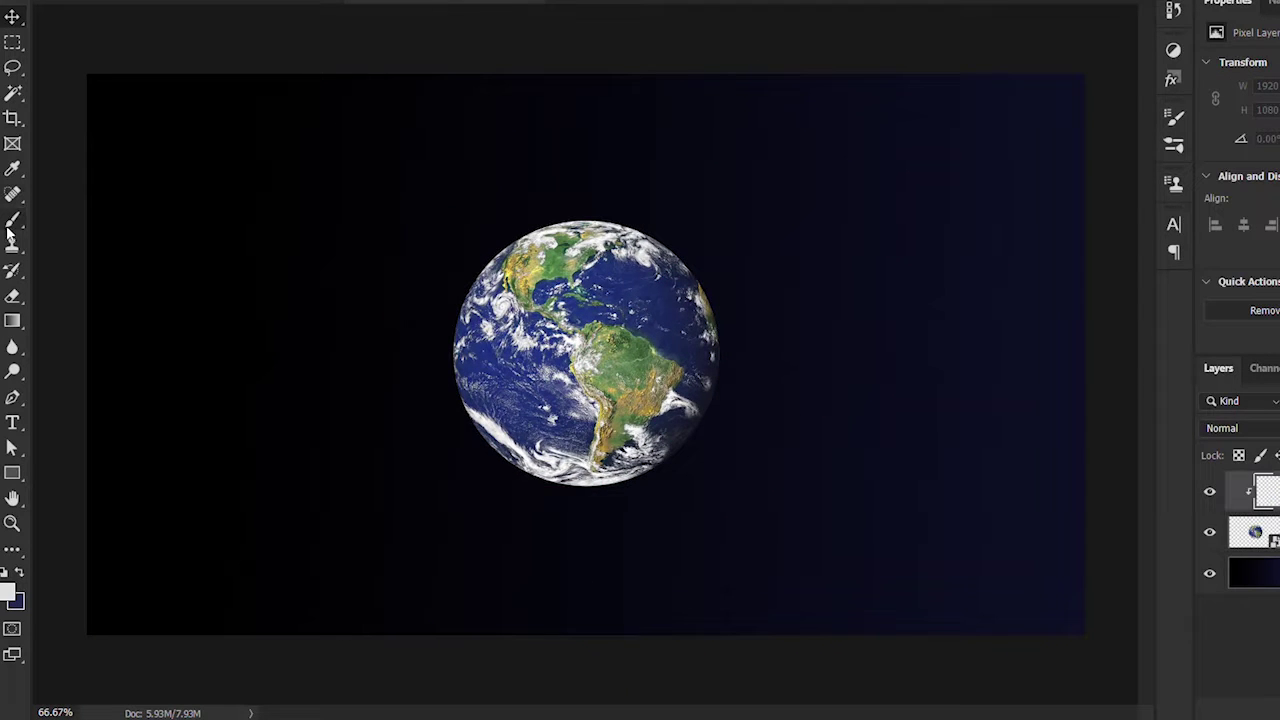
pyautogui.click(8, 596)
pyautogui.click(871, 286)
pyautogui.press('Return')
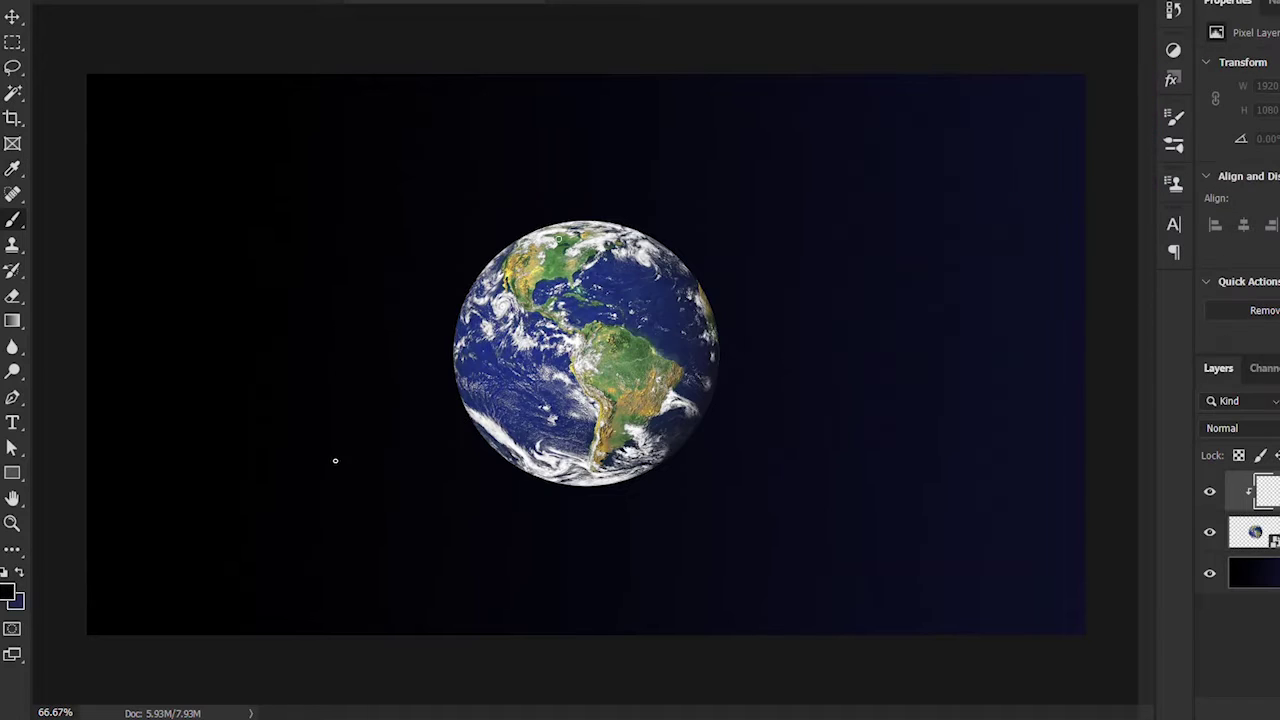
# - Shade the Earth's left edge with a soft General brush and lower its exposure, keeping the right side bright
pyautogui.rightClick(482, 318)
pyautogui.scroll(1, 510, 505)
pyautogui.scroll(3, 515, 515)
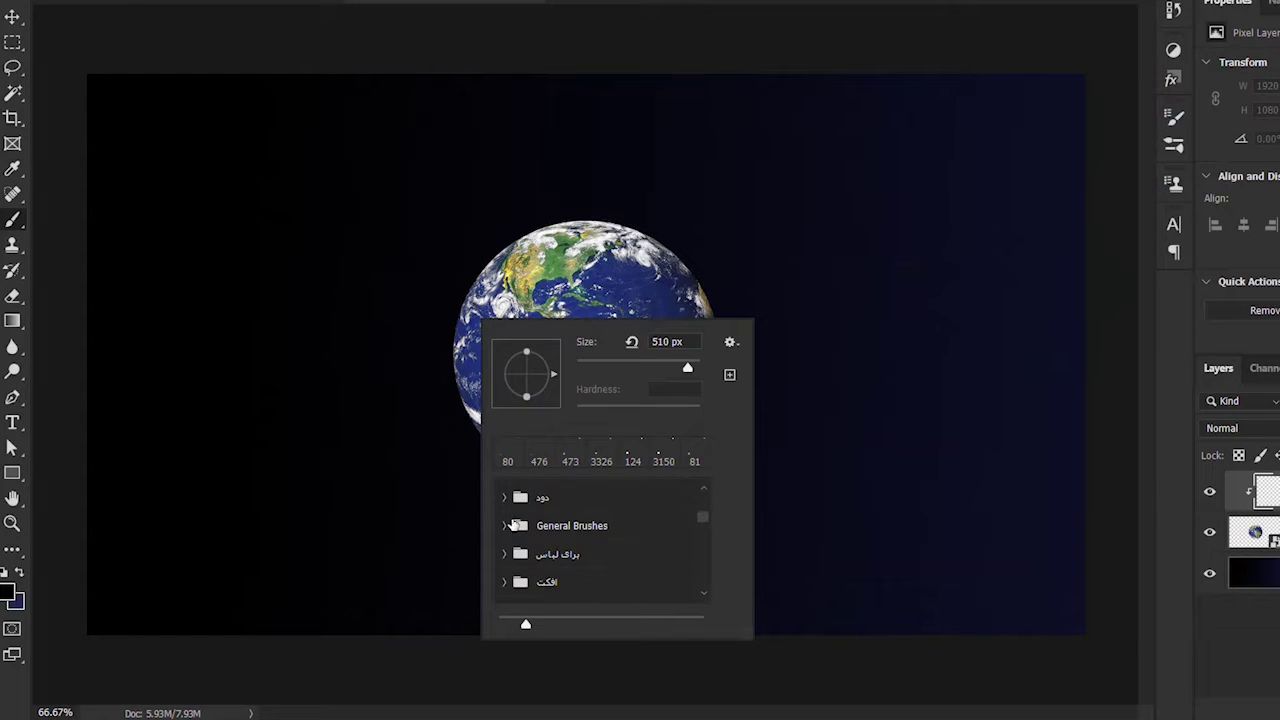
pyautogui.click(505, 525)
pyautogui.doubleClick(571, 590)
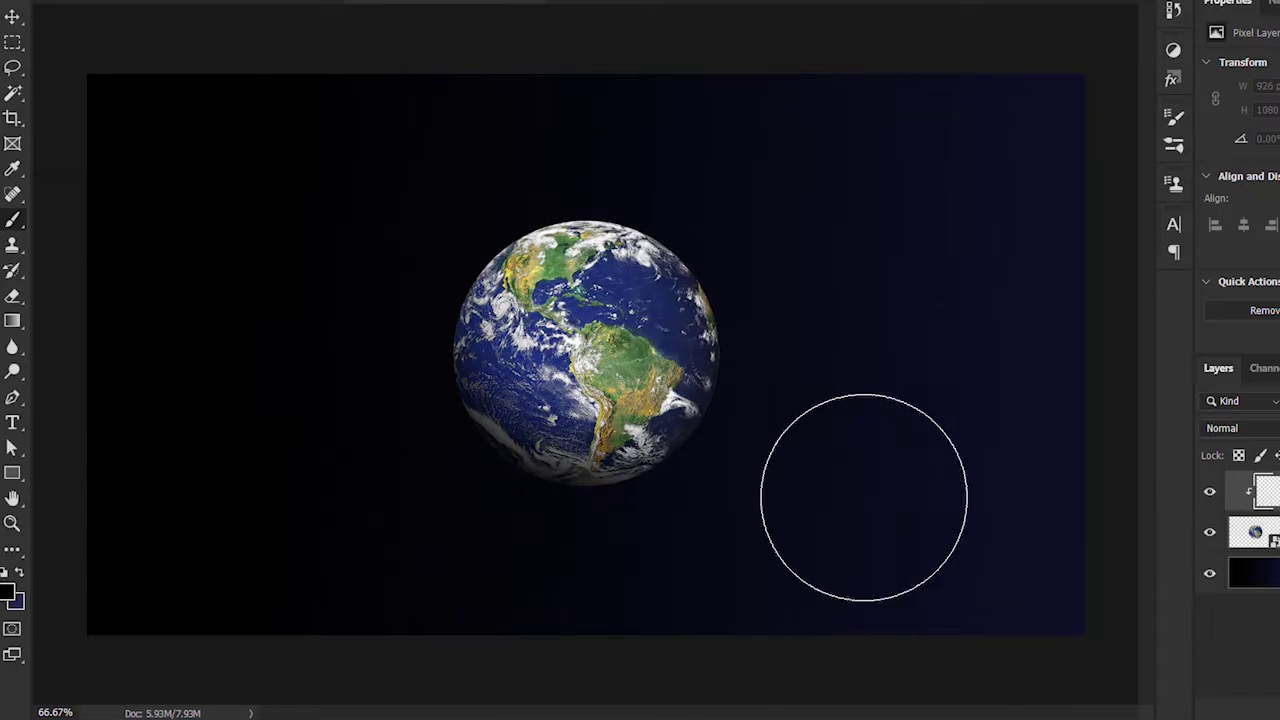
pyautogui.moveTo(480, 430); pyautogui.dragTo(314, 423)
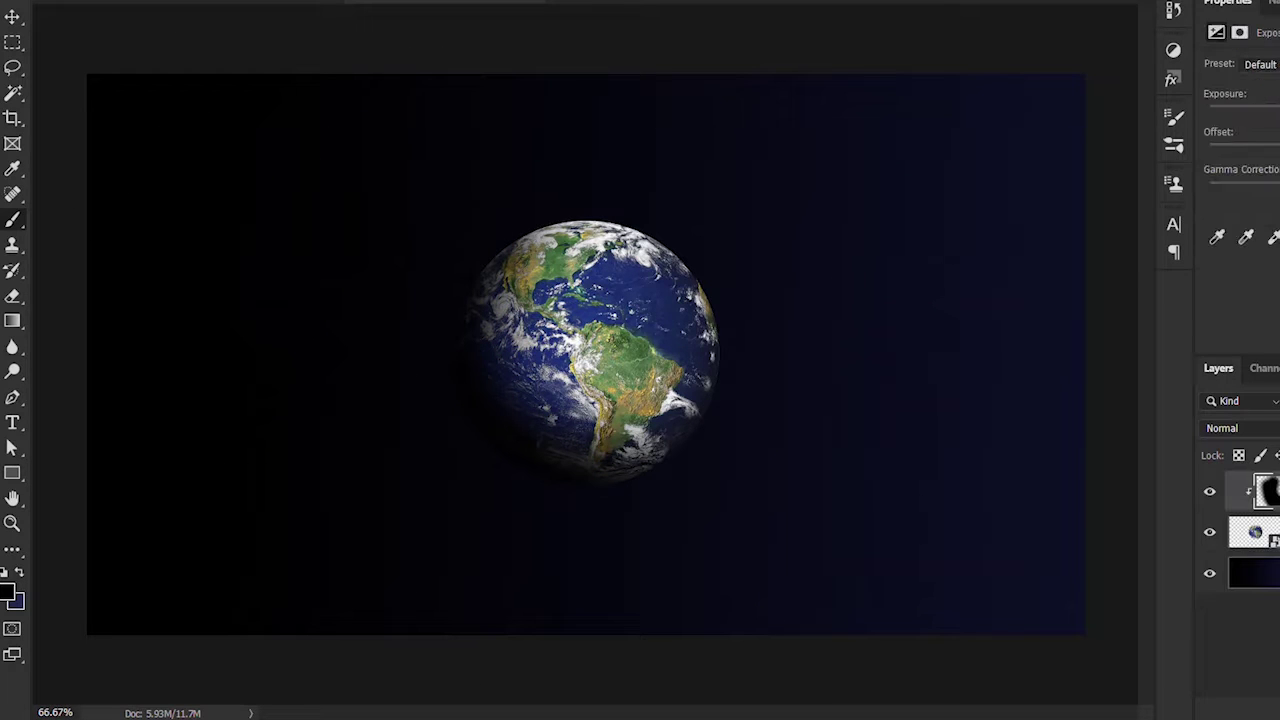
pyautogui.moveTo(1275, 113); pyautogui.dragTo(1262, 113)
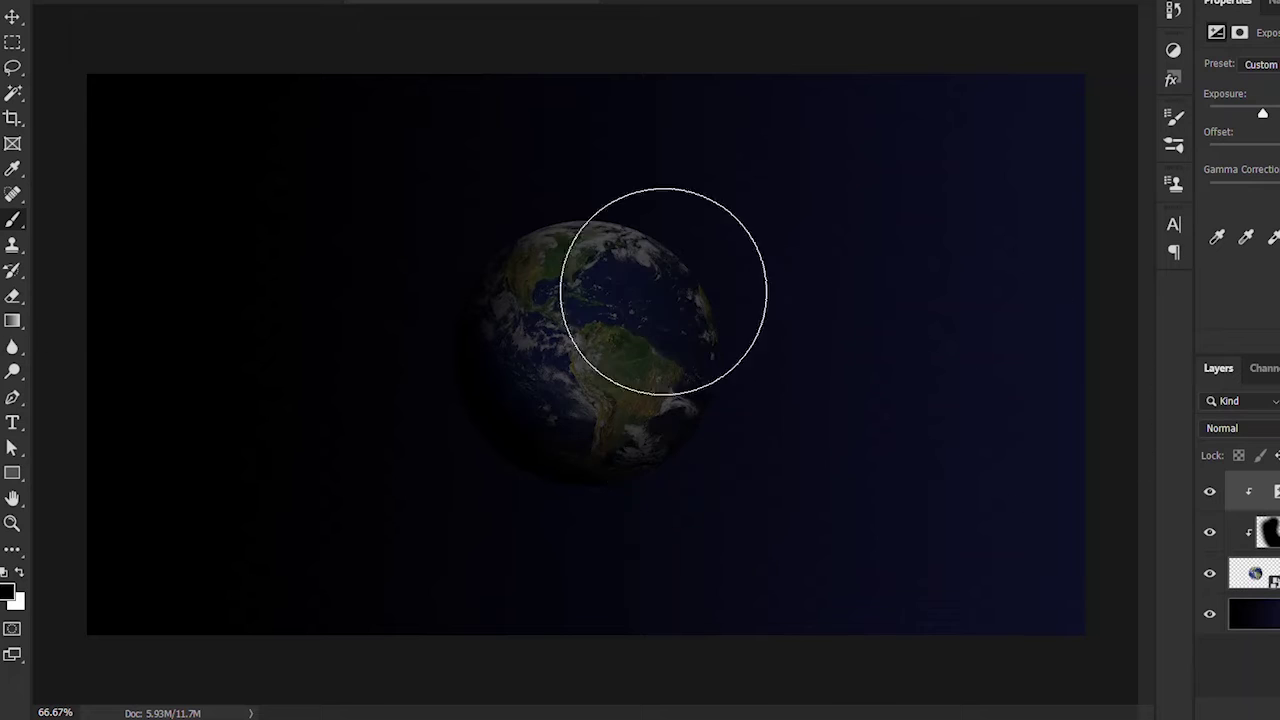
pyautogui.moveTo(664, 291); pyautogui.dragTo(813, 454)
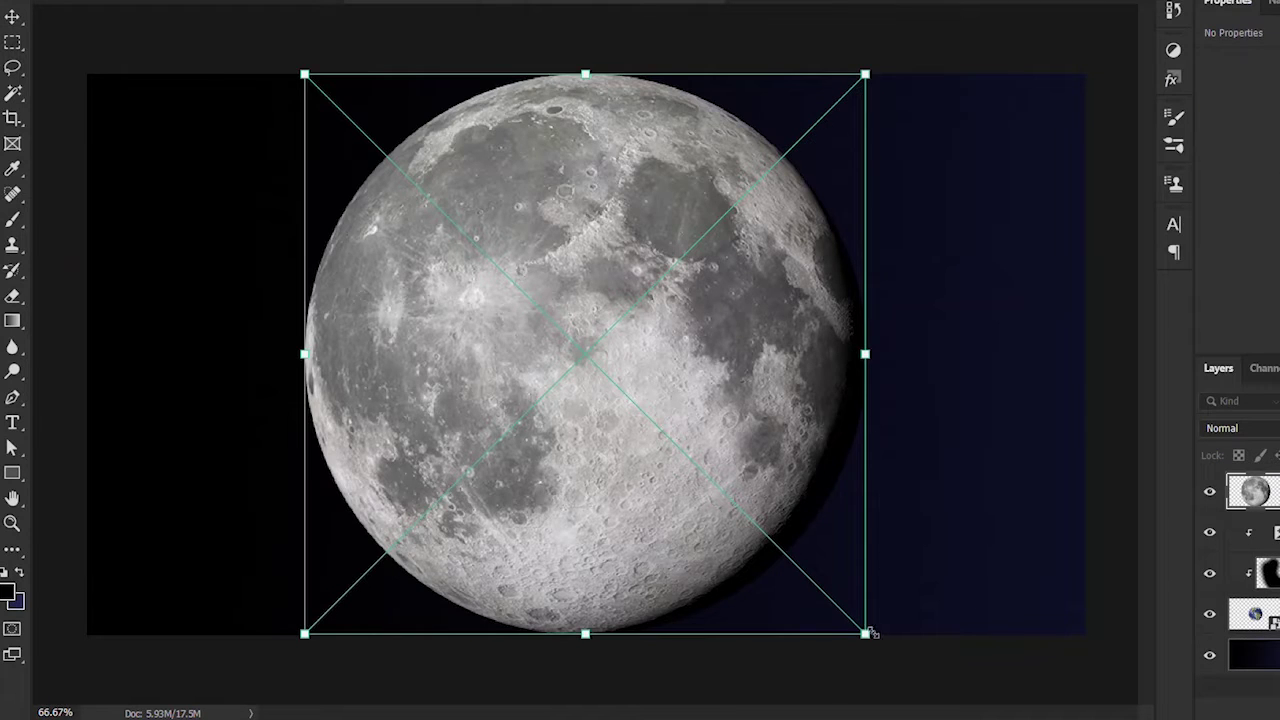
# - Shrink the moon into the upper-left sky and darken its lower-left side with the brush
pyautogui.moveTo(866, 633)
pyautogui.mouseDown()
pyautogui.moveTo(612, 372)
pyautogui.moveTo(210, 158)
pyautogui.moveTo(252, 165)
pyautogui.mouseUp()
pyautogui.scroll(5, 486, 337)
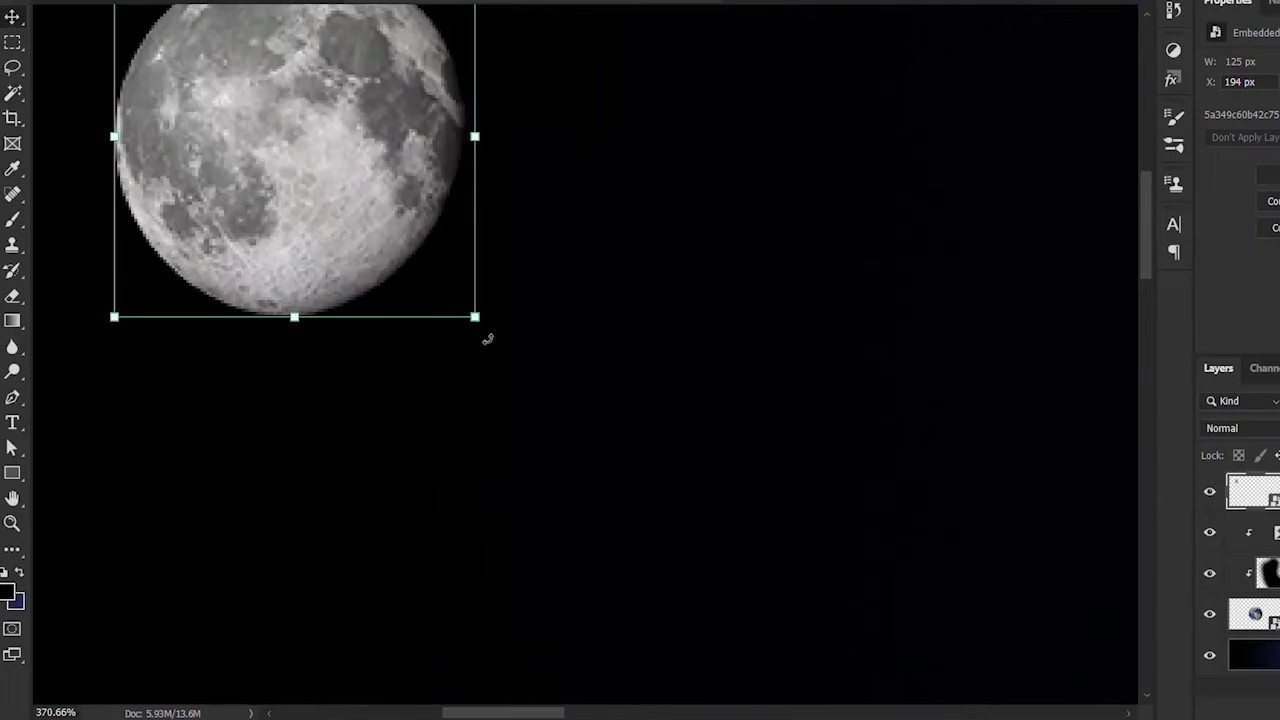
pyautogui.scroll(-2, 556, 700)
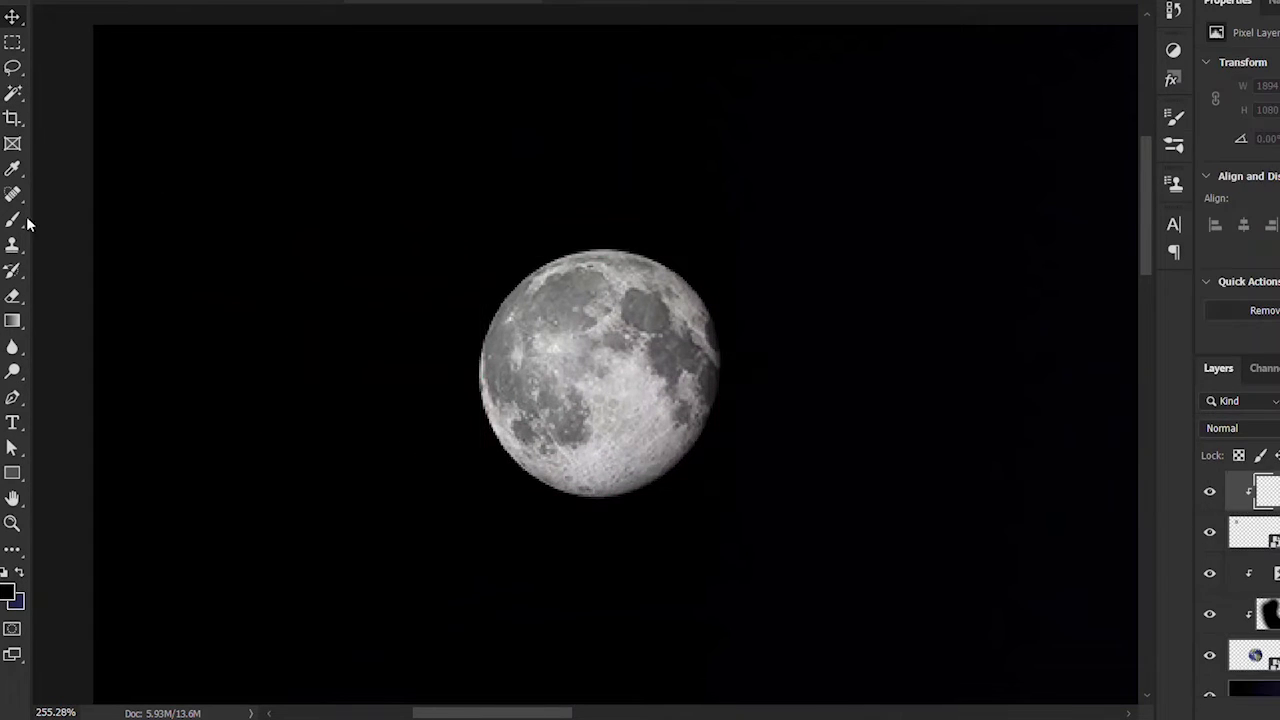
pyautogui.click(12, 220)
pyautogui.scroll(-2, 663, 455)
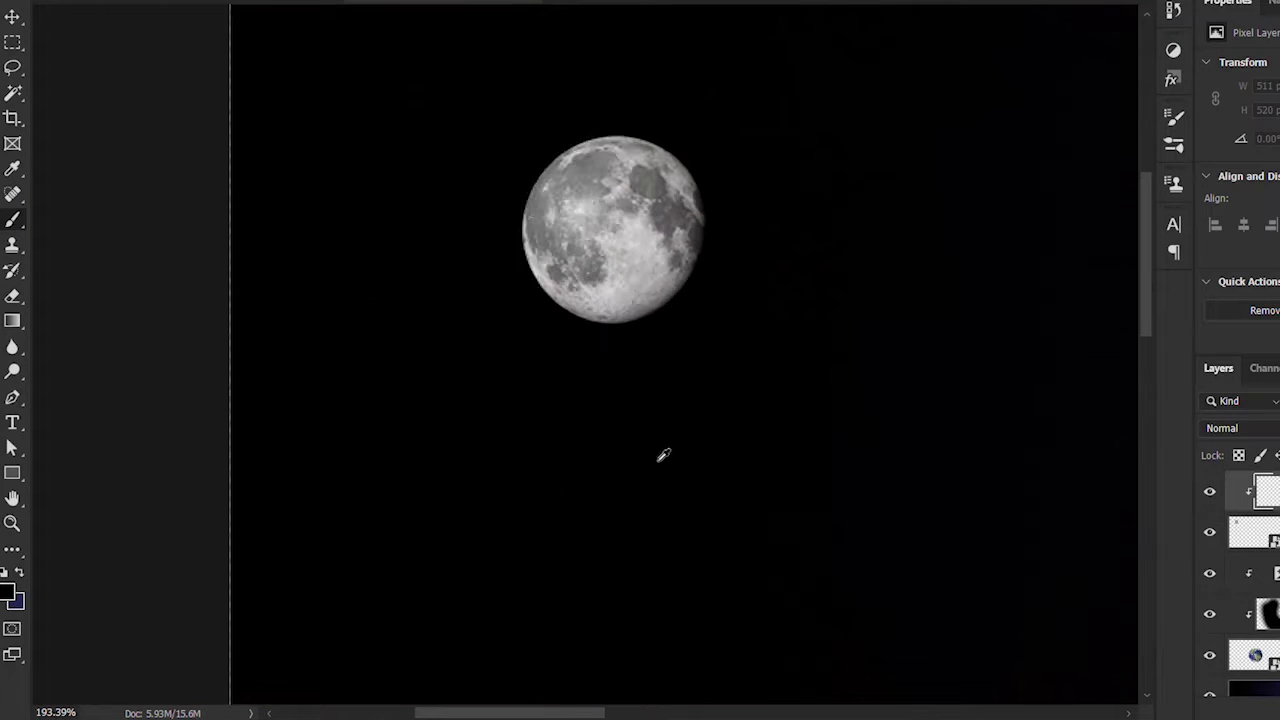
pyautogui.scroll(2, 663, 455)
pyautogui.moveTo(671, 586); pyautogui.dragTo(394, 300)
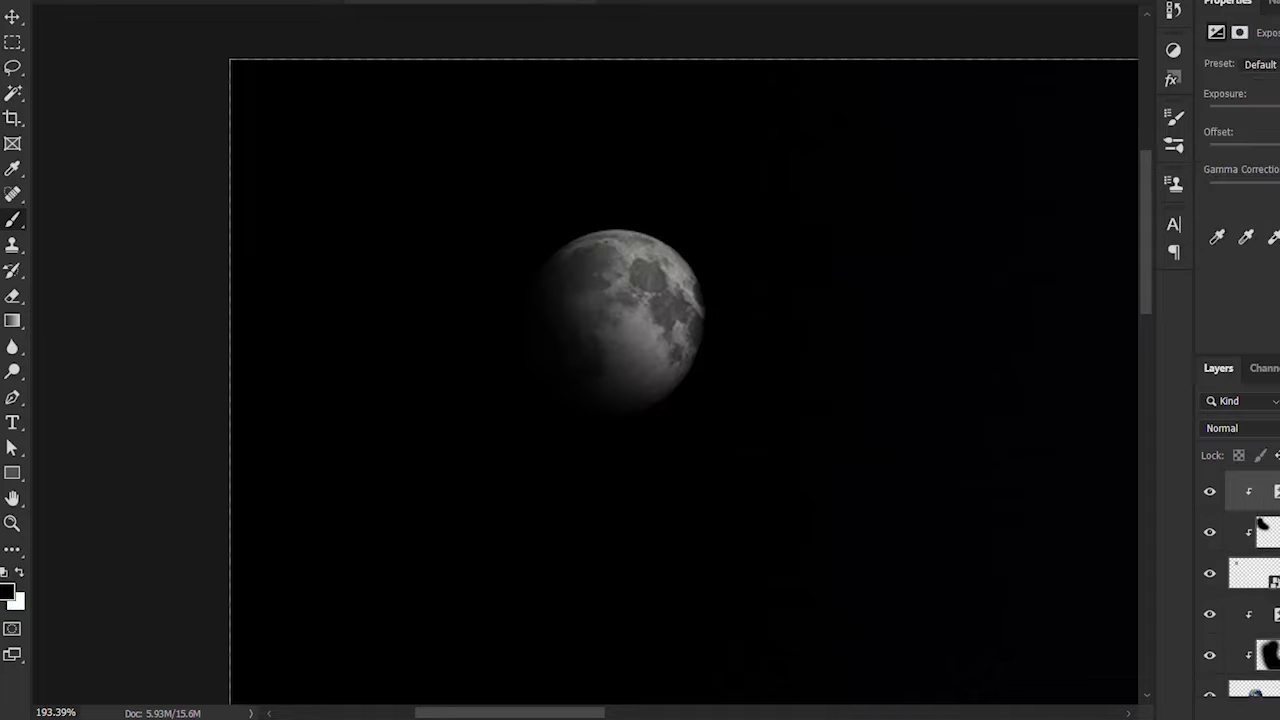
# - Fit the image in view, select the Earth layer and return to the Brush tool
pyautogui.hotkey('ctrl', '0')
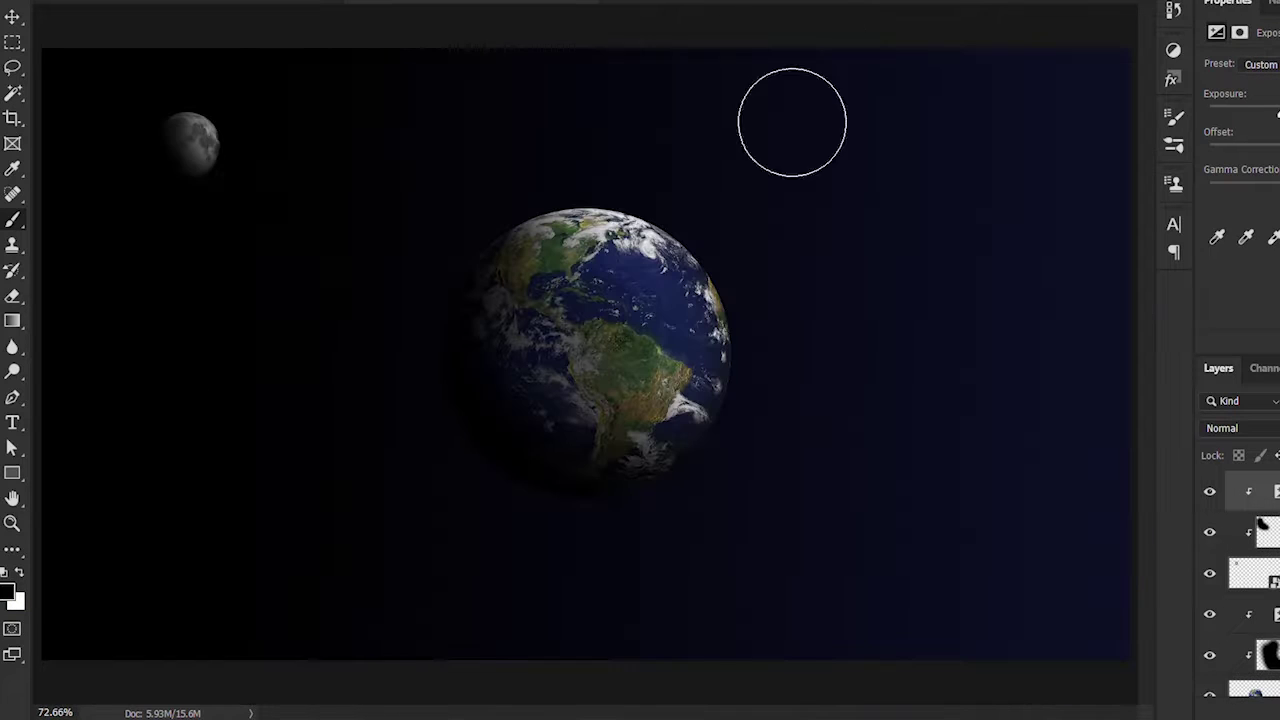
pyautogui.scroll(5, 170, 115)
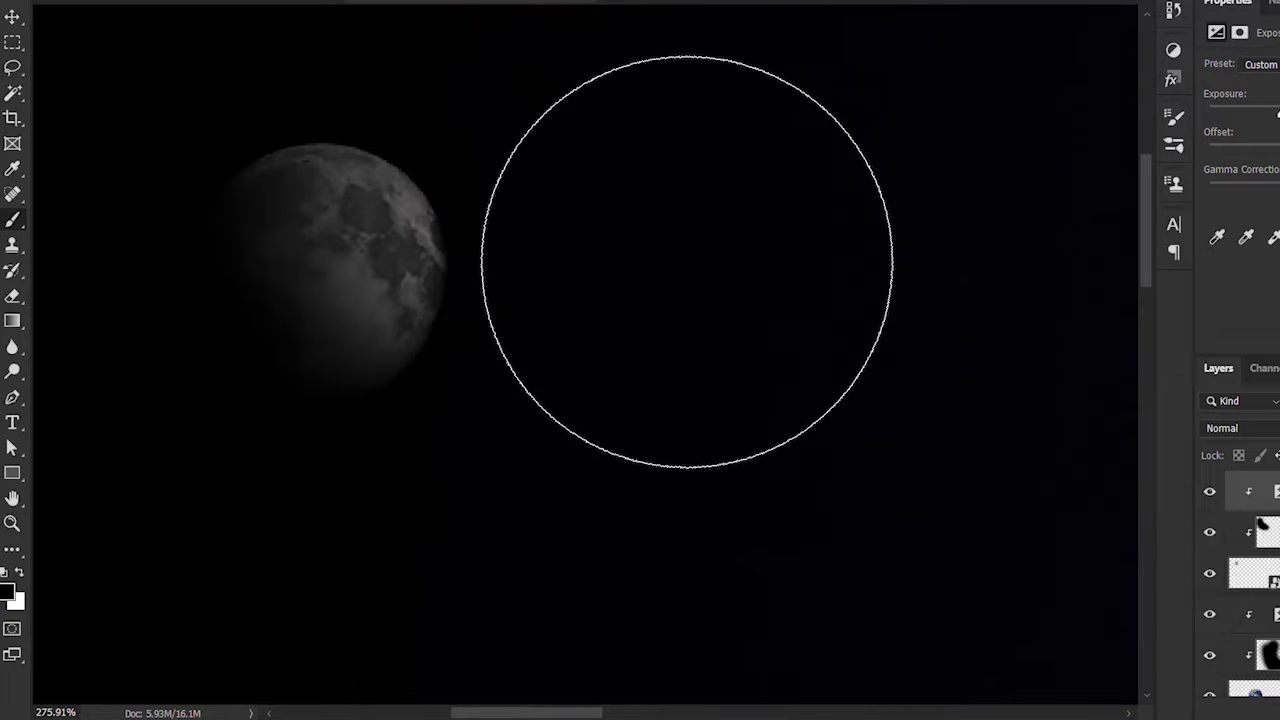
pyautogui.scroll(2, 620, 300)
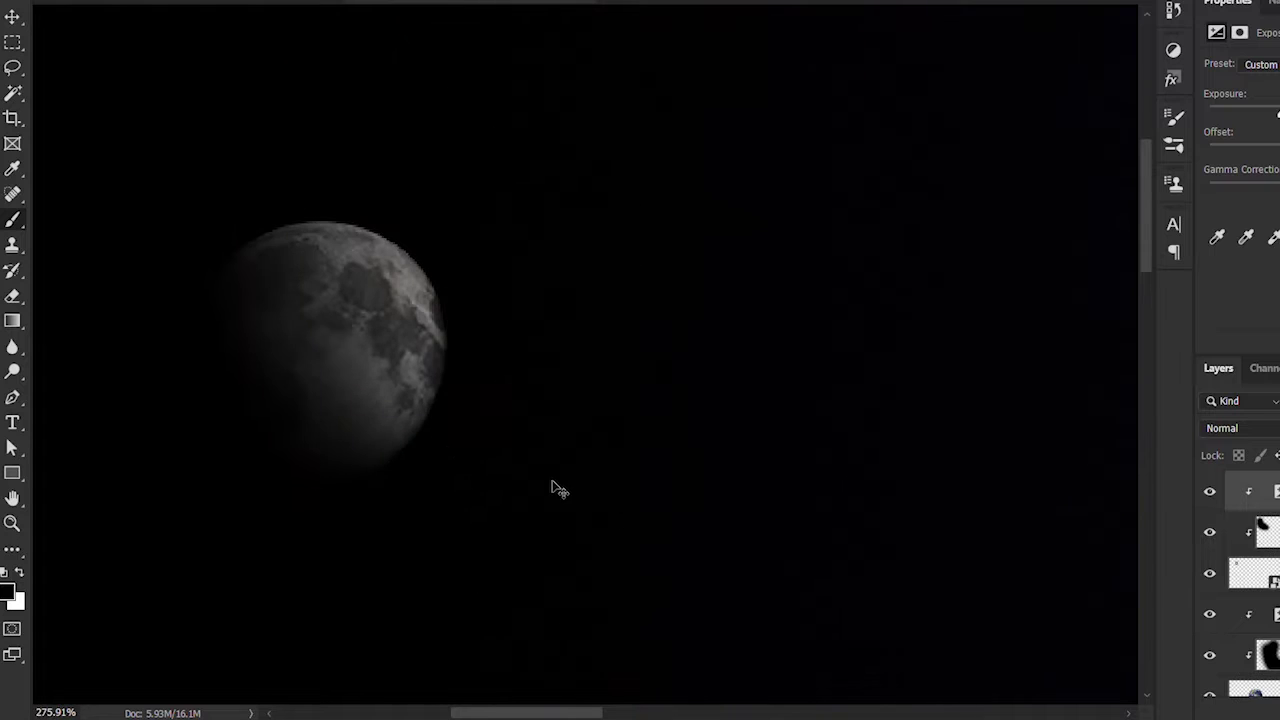
pyautogui.hotkey('ctrl', '0')
pyautogui.press('v')
pyautogui.click(660, 420)
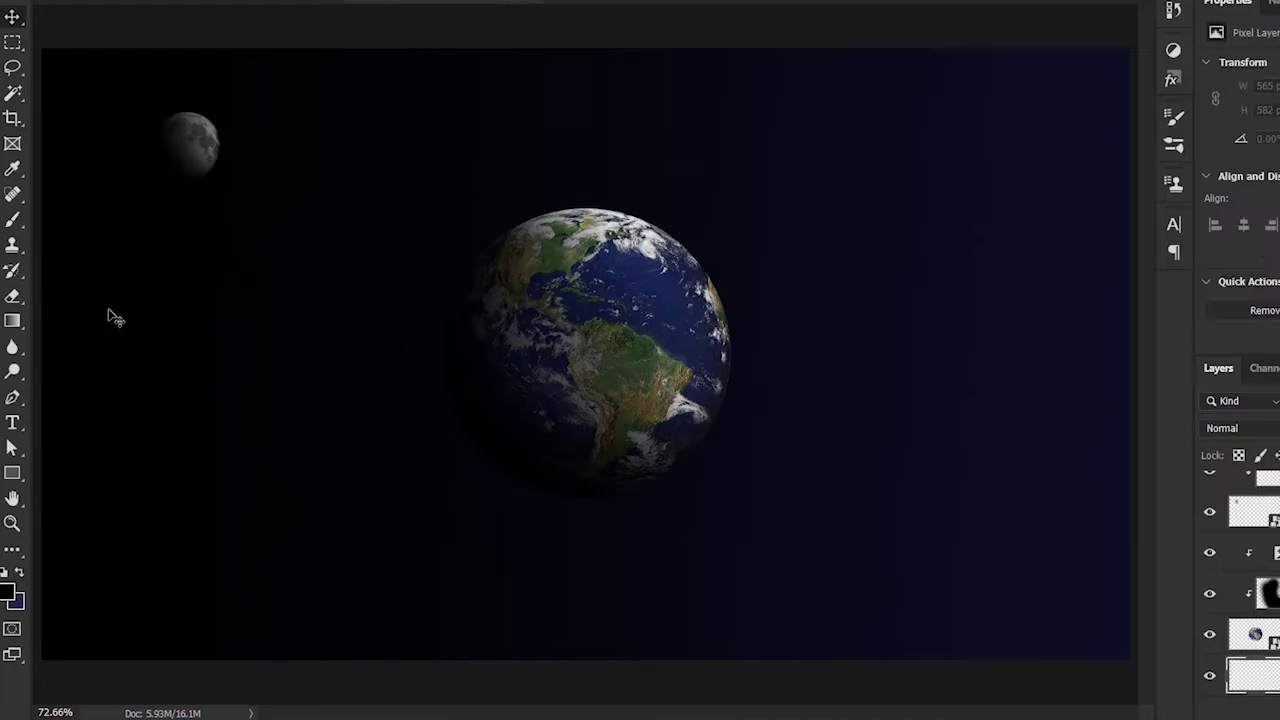
pyautogui.press('b')
pyautogui.rightClick(508, 306)
# - Reset colours, fit the stars image to the canvas and set it to Screen blending
pyautogui.click(5, 572)
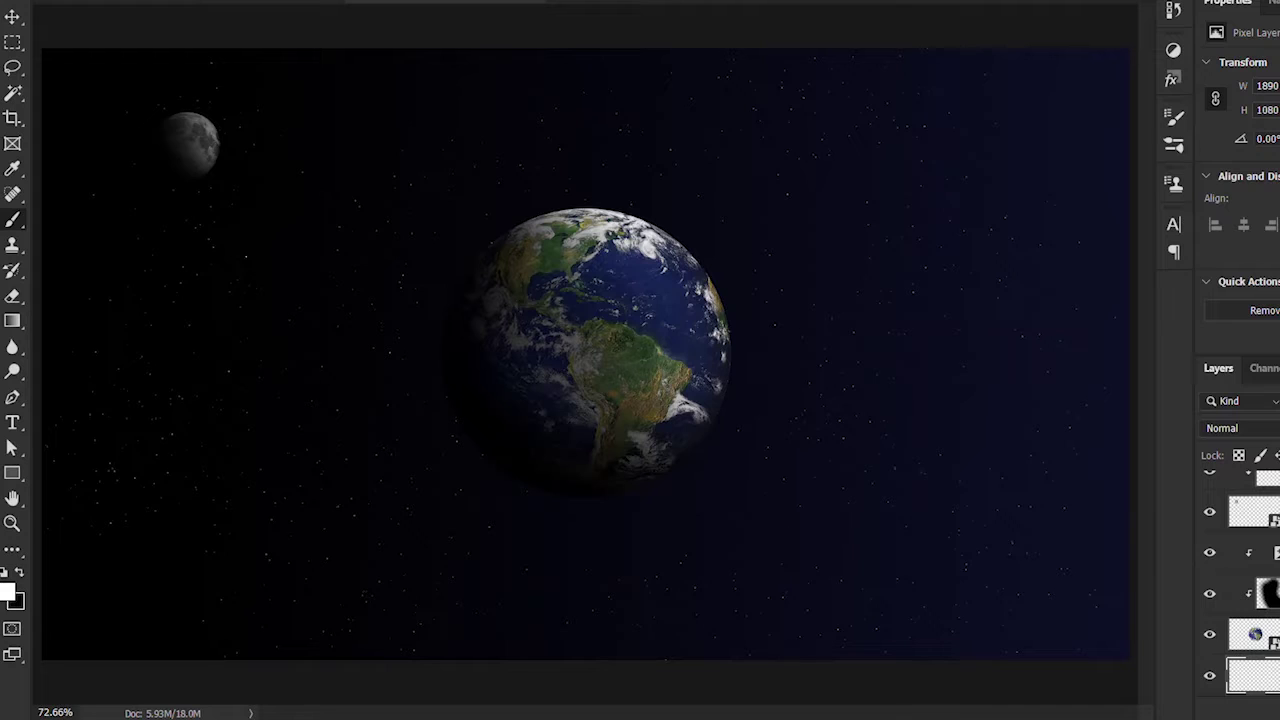
pyautogui.hotkey('ctrl', 't')
pyautogui.click(1270, 430)
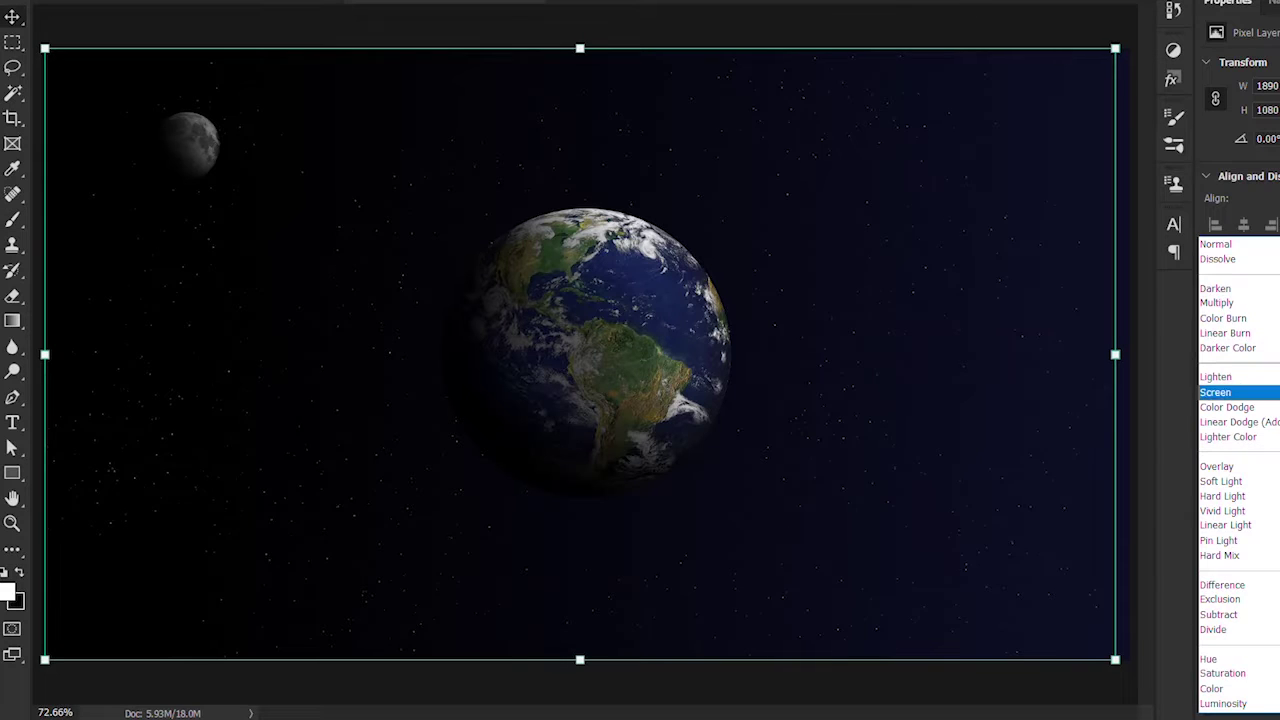
pyautogui.click(1230, 392)
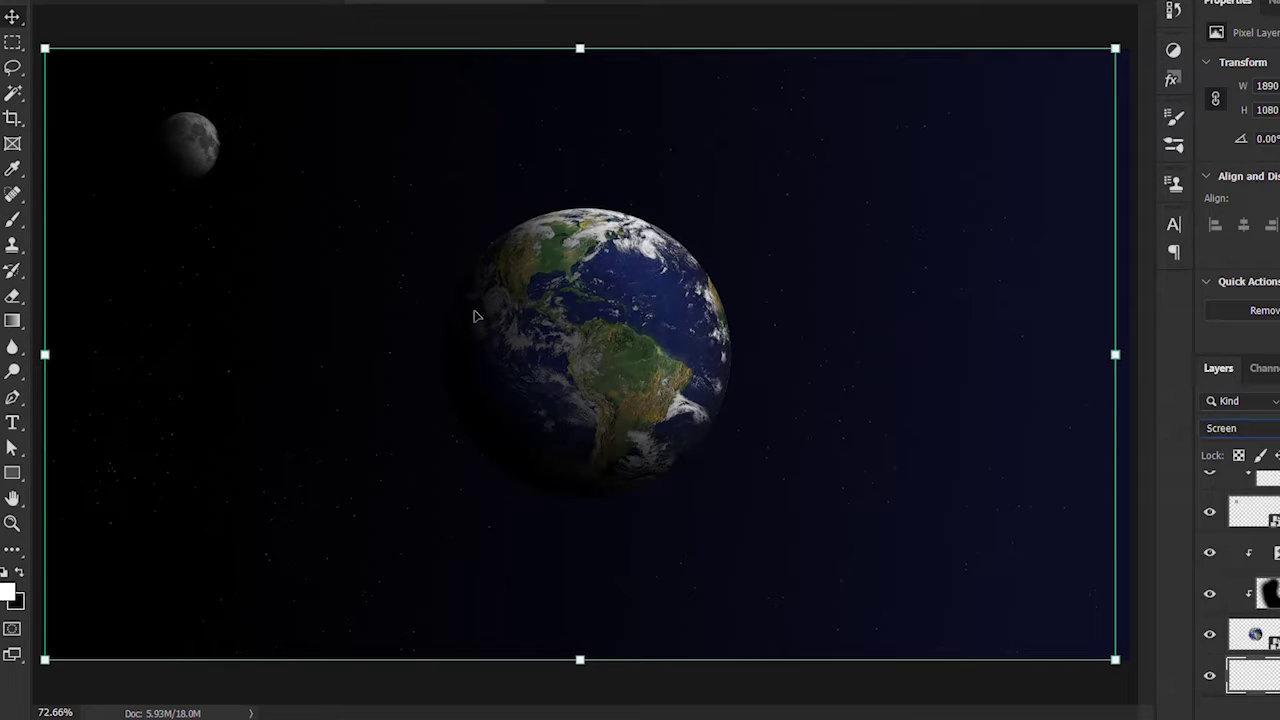
pyautogui.click(945, 693)
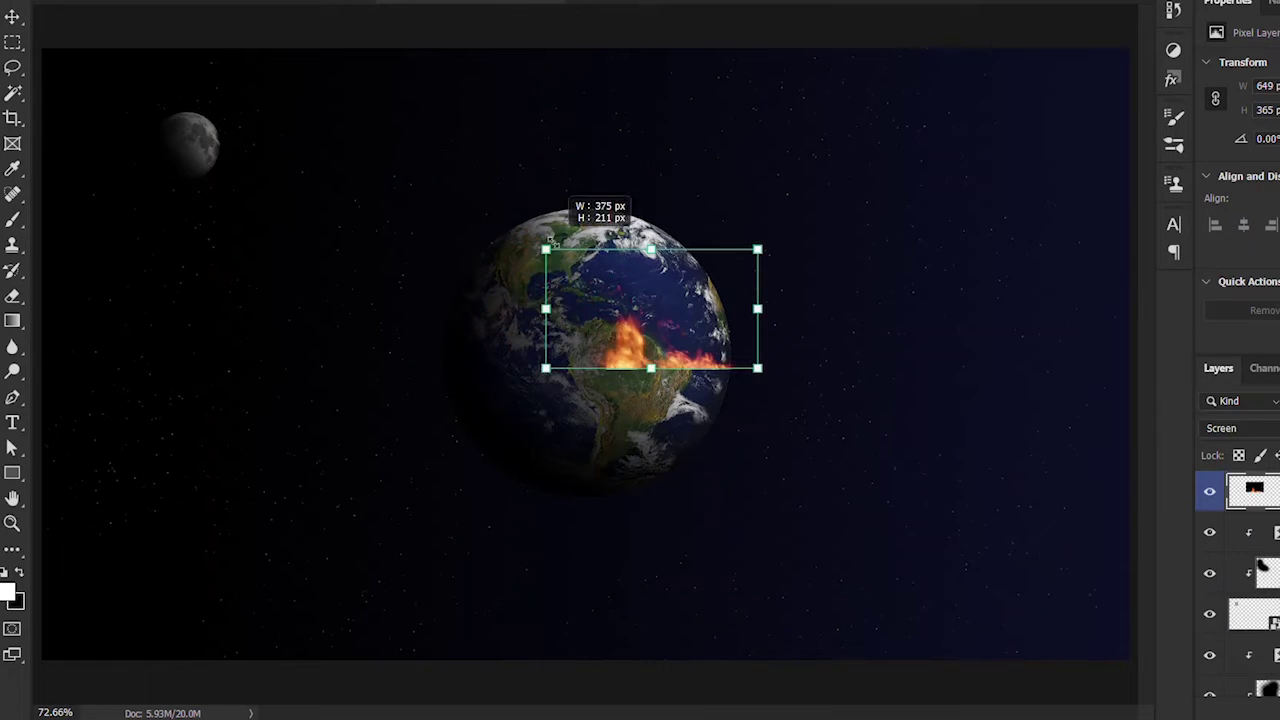
# - Move the fire onto the Earth's top edge, rotated about 21 degrees
pyautogui.moveTo(585, 327); pyautogui.dragTo(570, 200)
pyautogui.moveTo(760, 110); pyautogui.dragTo(803, 194)
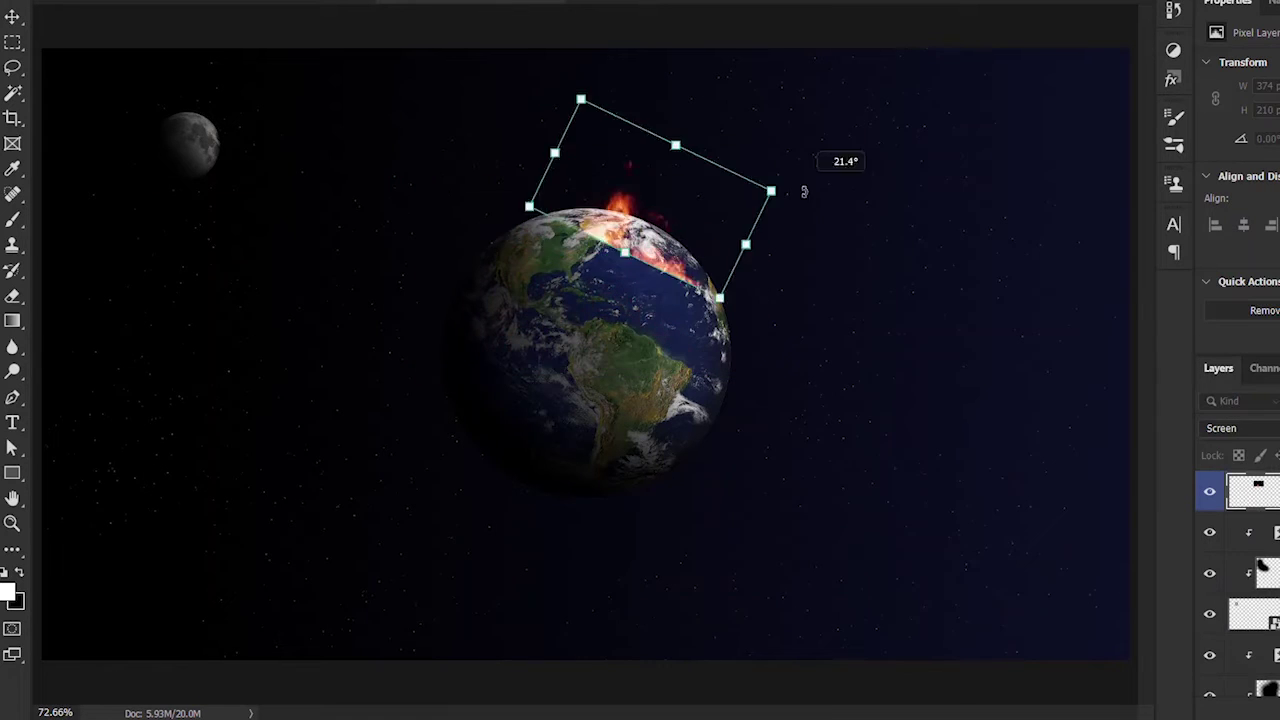
pyautogui.scroll(5, 640, 197)
pyautogui.moveTo(575, 233); pyautogui.dragTo(635, 196)
pyautogui.press('Return')
# - Warp the fire so it wraps around the Earth's rim
pyautogui.hotkey('ctrl', 't')
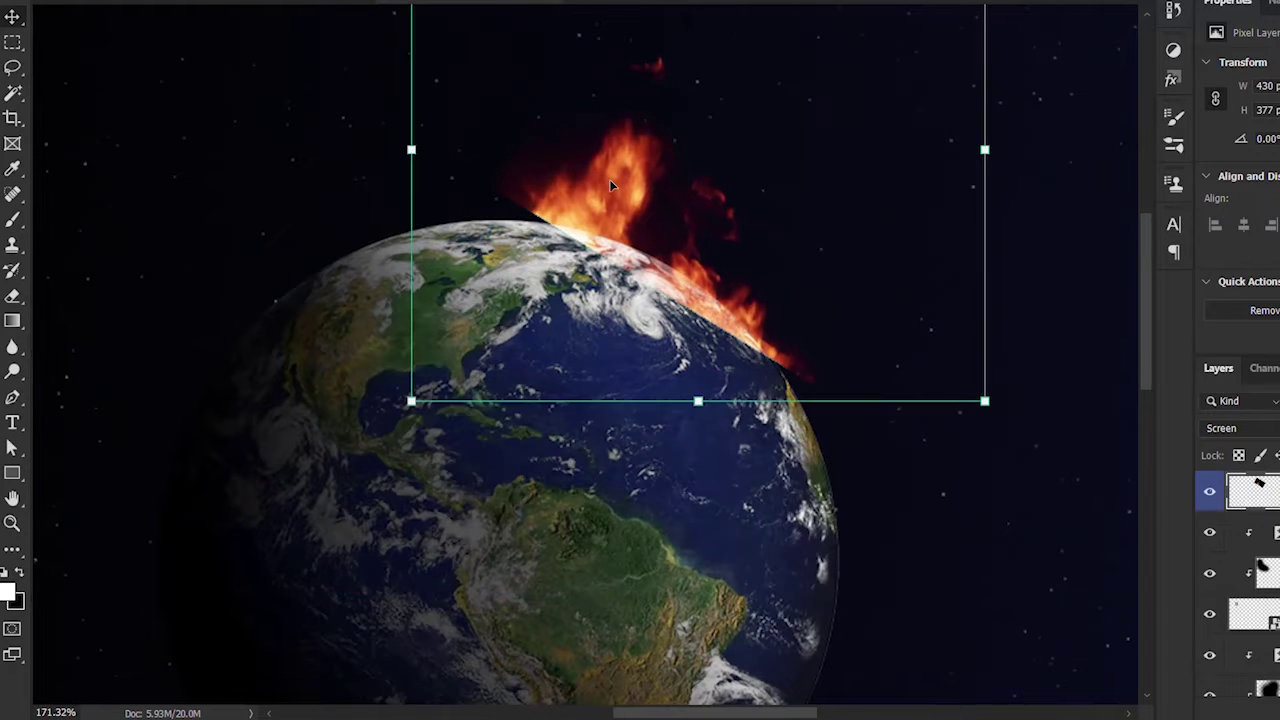
pyautogui.rightClick(668, 273)
pyautogui.click(705, 404)
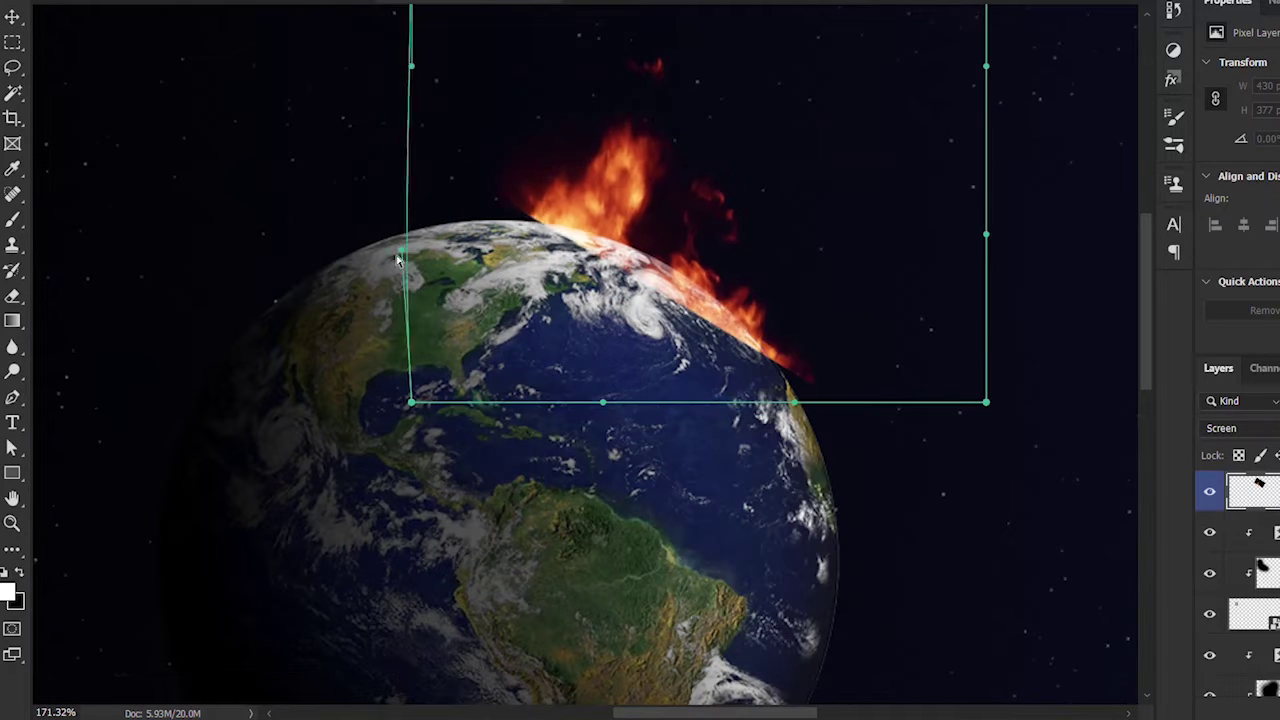
pyautogui.moveTo(411, 235); pyautogui.dragTo(455, 260)
pyautogui.scroll(3, 415, 77)
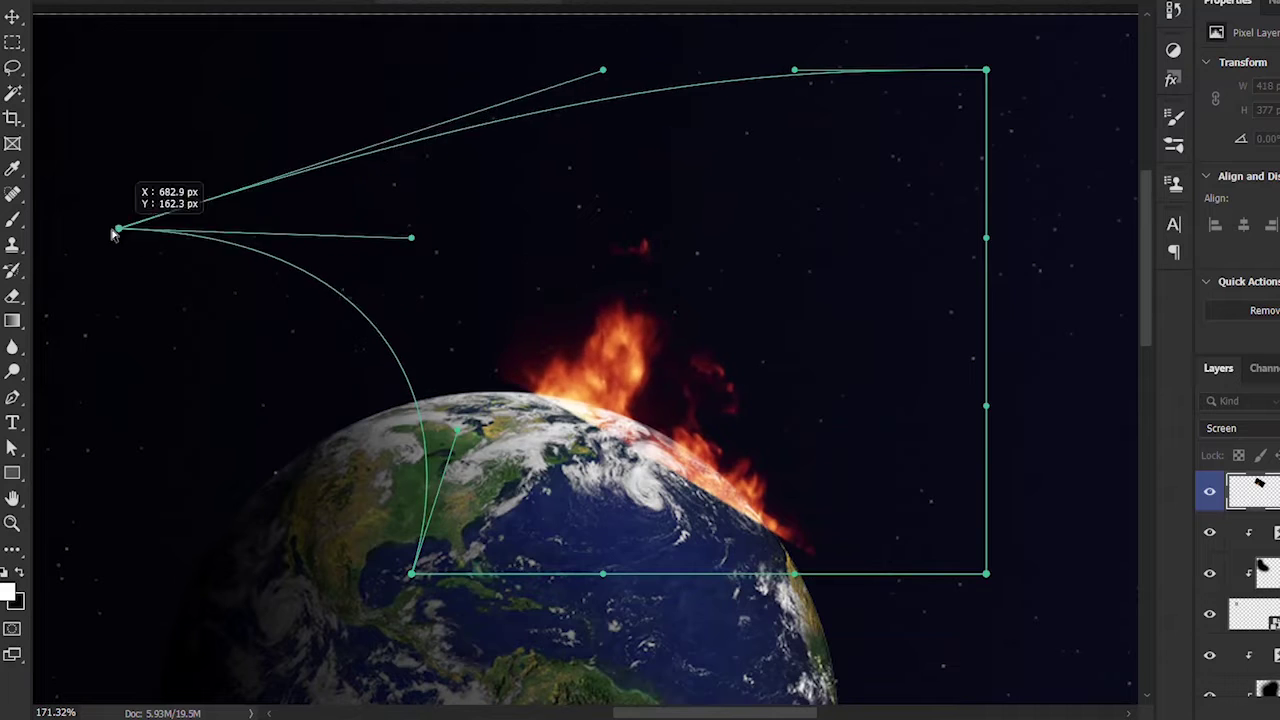
pyautogui.moveTo(413, 75); pyautogui.dragTo(74, 254)
pyautogui.scroll(-2, 571, 337)
pyautogui.moveTo(986, 481)
pyautogui.mouseDown()
pyautogui.moveTo(975, 535)
pyautogui.moveTo(937, 488)
pyautogui.mouseUp()
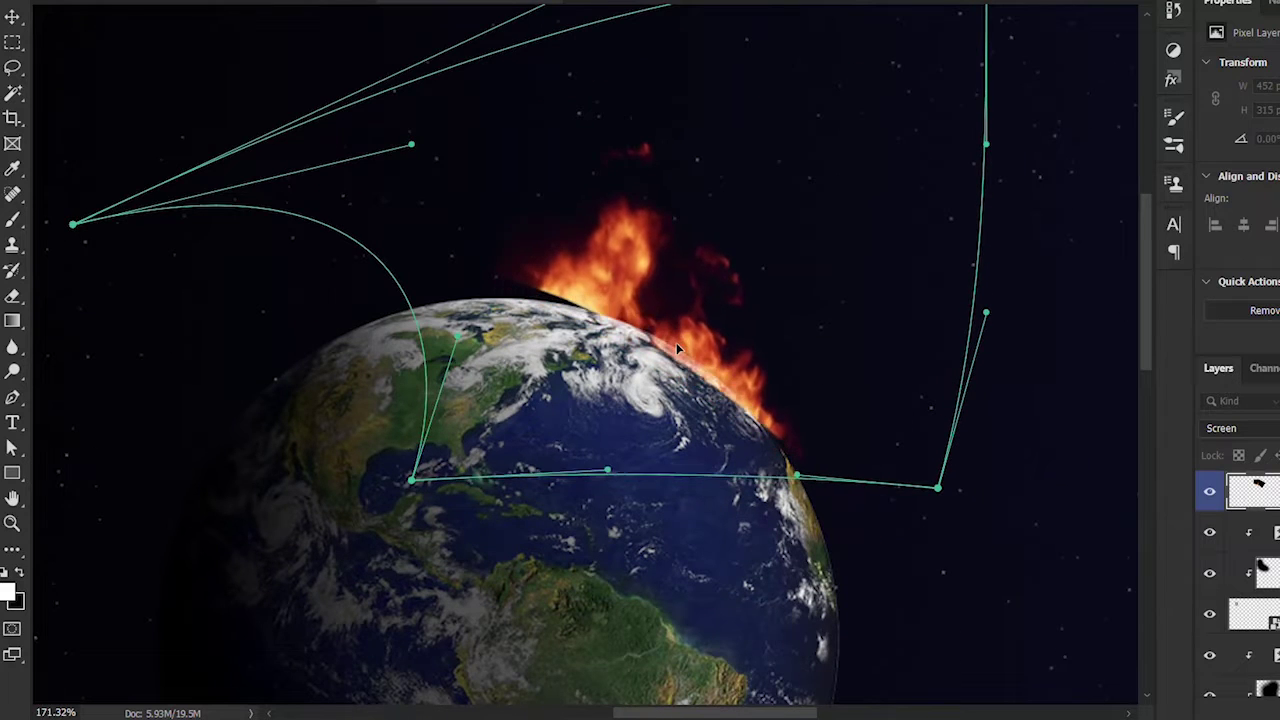
pyautogui.moveTo(411, 145)
pyautogui.mouseDown()
pyautogui.moveTo(397, 168)
pyautogui.moveTo(424, 238)
pyautogui.mouseUp()
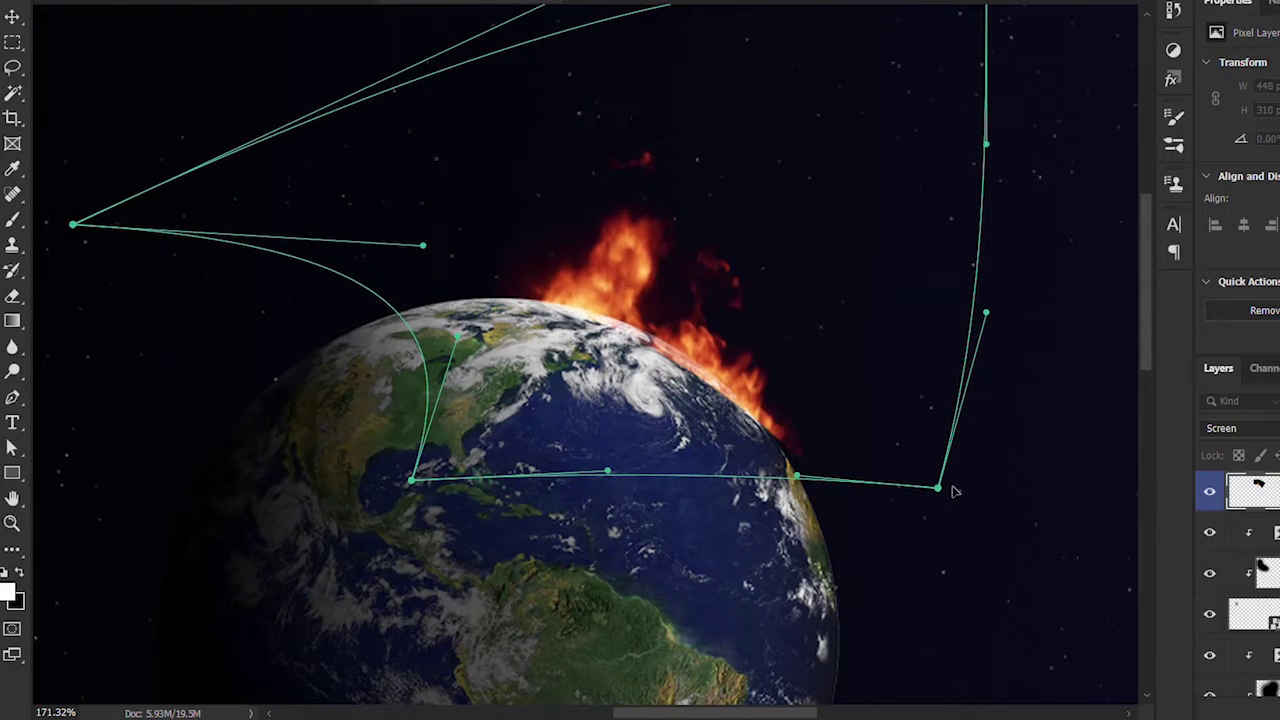
pyautogui.moveTo(937, 488); pyautogui.dragTo(881, 474)
pyautogui.press('Return')
# - Duplicate the warped fire and give the copy a Gaussian Blur glow
pyautogui.hotkey('ctrl', 'alt', 't')
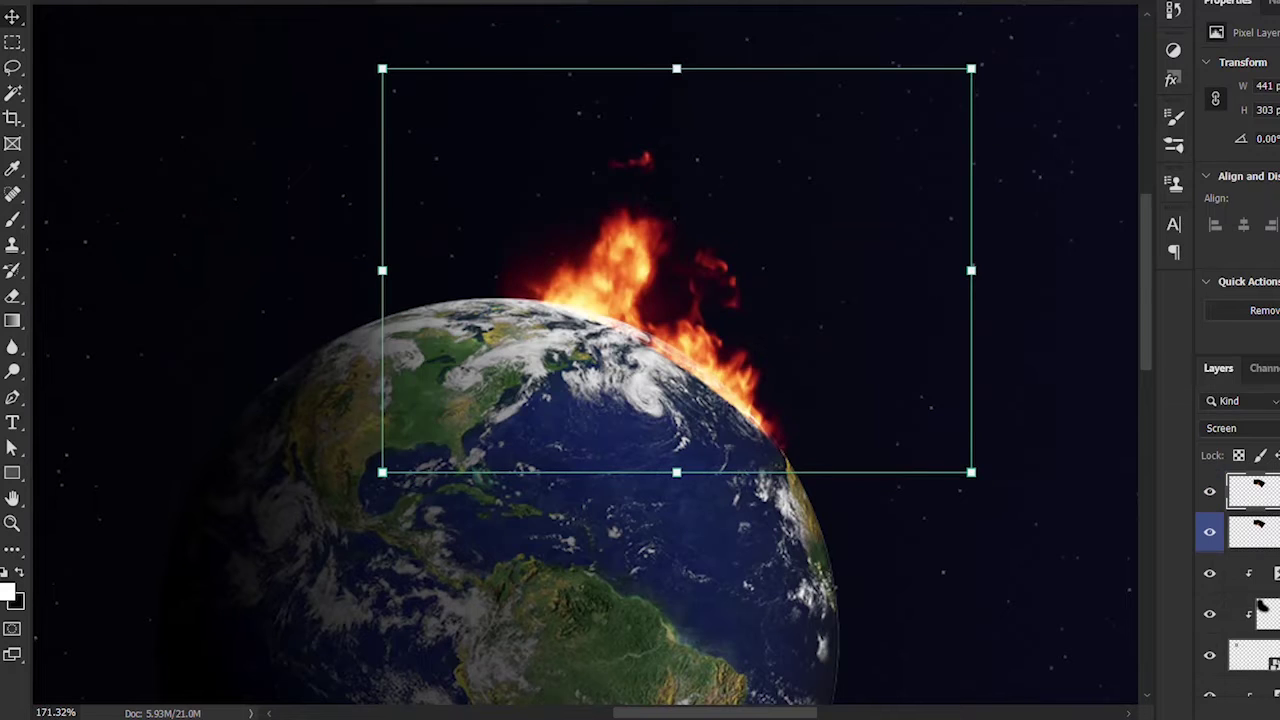
pyautogui.hotkey('ctrl', '0')
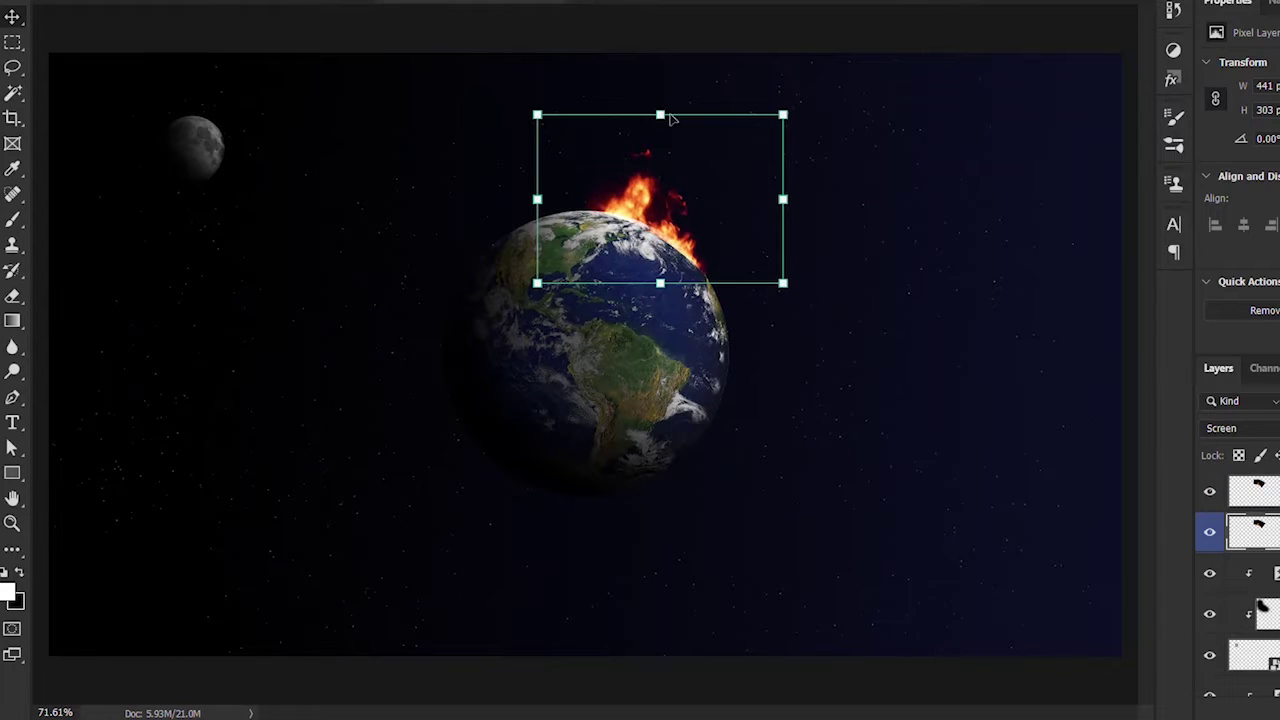
pyautogui.click(262, 0)
pyautogui.click(545, 210)
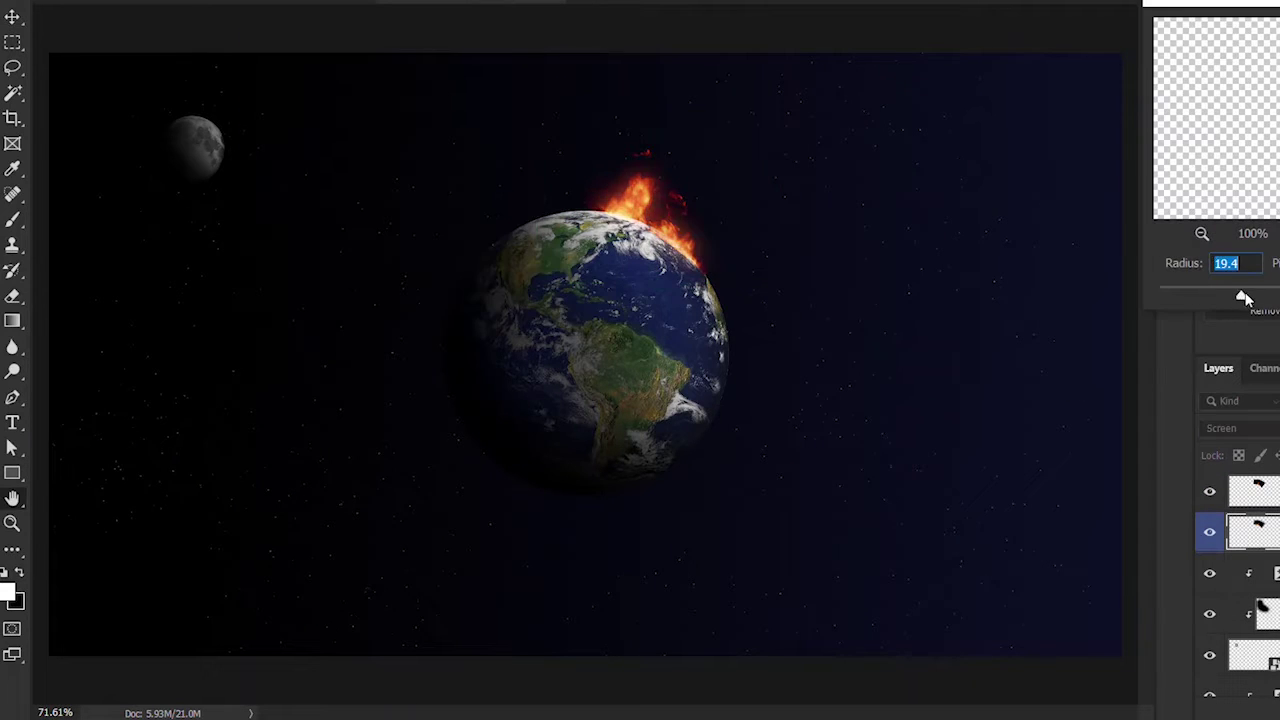
pyautogui.press('Return')
# - Bring the embers image into the scene and scale it down
pyautogui.hotkey('ctrl', 't')
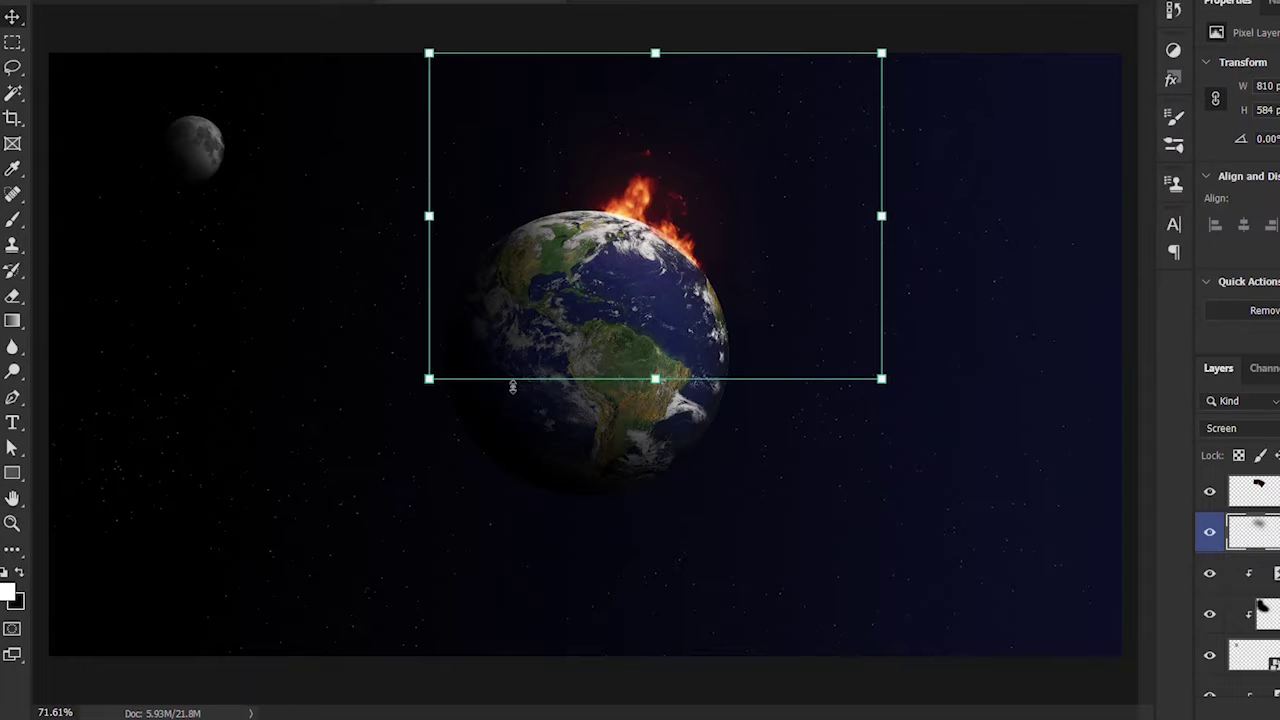
pyautogui.hotkey('alt', 'Tab')
pyautogui.moveTo(428, 143); pyautogui.dragTo(585, 355)
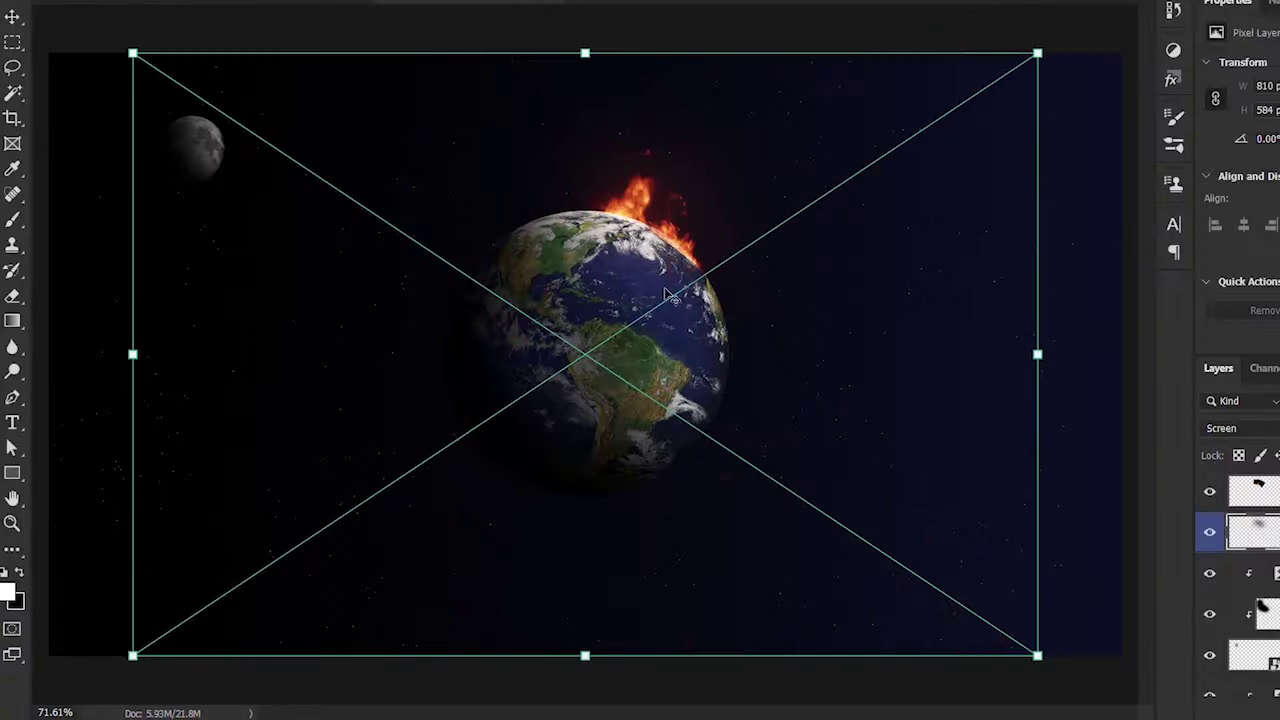
pyautogui.moveTo(583, 51)
pyautogui.mouseDown()
pyautogui.moveTo(585, 216)
pyautogui.moveTo(820, 143)
pyautogui.mouseUp()
# - Shrink, rotate and position the embers above the flames at Earth's upper right
pyautogui.moveTo(874, 249); pyautogui.dragTo(846, 106)
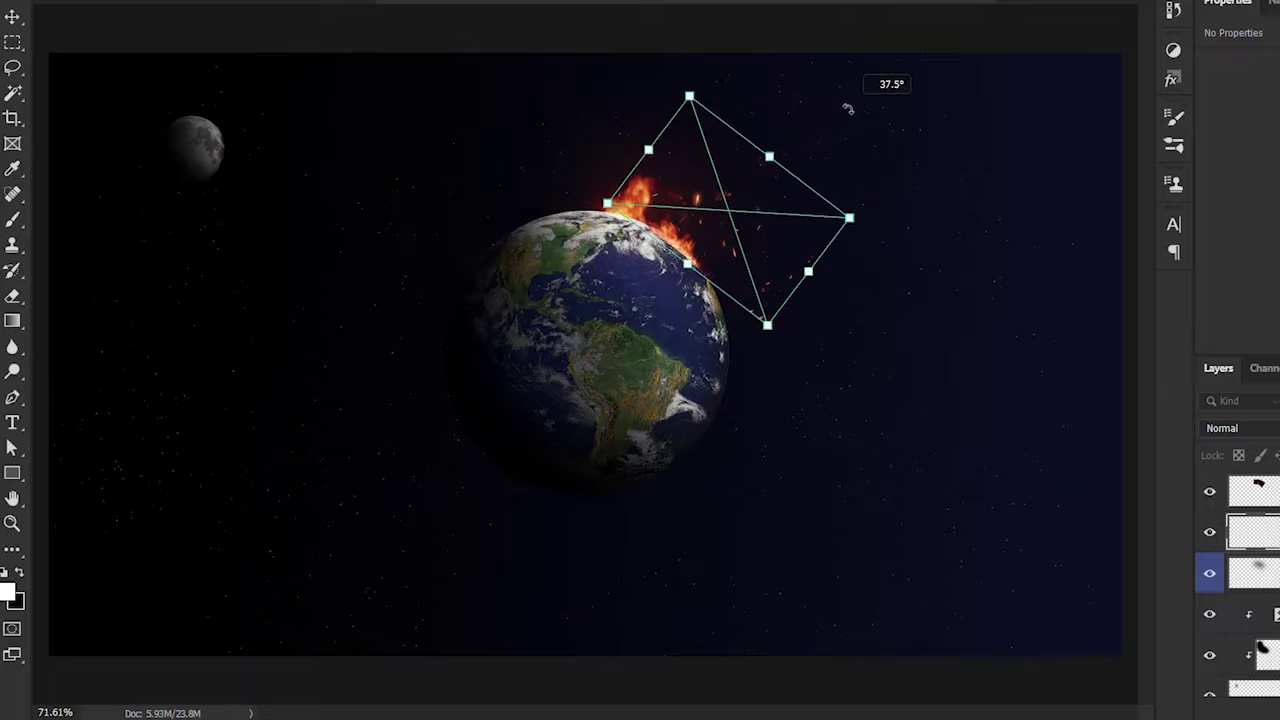
pyautogui.scroll(5, 588, 240)
pyautogui.moveTo(588, 240)
pyautogui.mouseDown()
pyautogui.moveTo(640, 300)
pyautogui.moveTo(660, 291)
pyautogui.moveTo(645, 298)
pyautogui.mouseUp()
pyautogui.press('Return')
pyautogui.moveTo(680, 250); pyautogui.dragTo(823, 228)
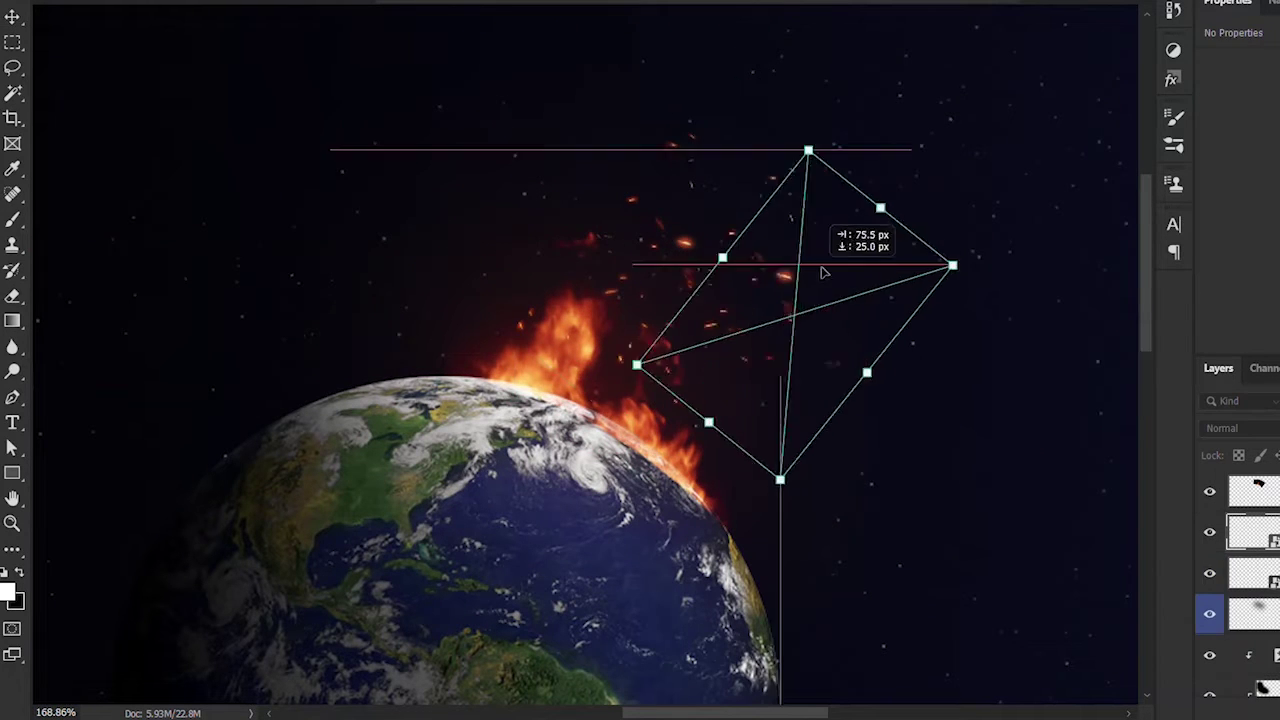
pyautogui.moveTo(800, 80); pyautogui.dragTo(771, 57)
pyautogui.moveTo(820, 240); pyautogui.dragTo(829, 243)
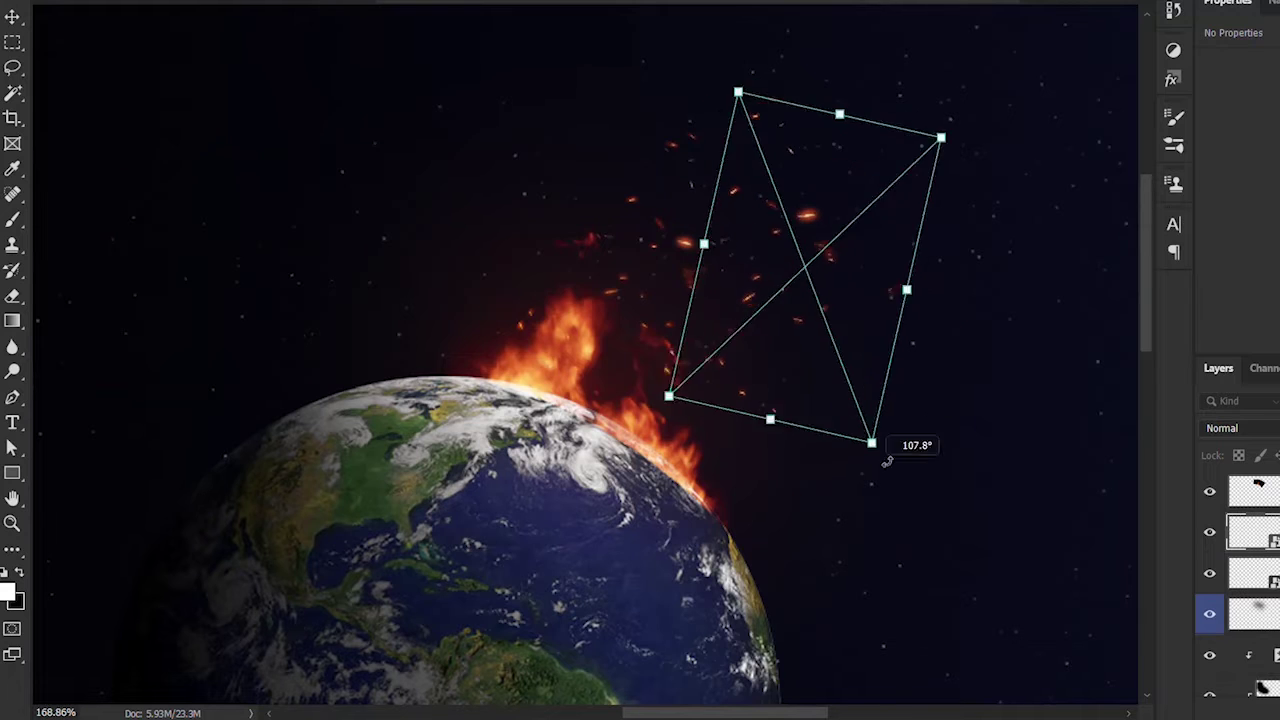
pyautogui.moveTo(697, 347); pyautogui.dragTo(1015, 30)
# - Warp the embers, bending the lower edge into the flames and curving the top outward
pyautogui.rightClick(866, 281)
pyautogui.click(923, 489)
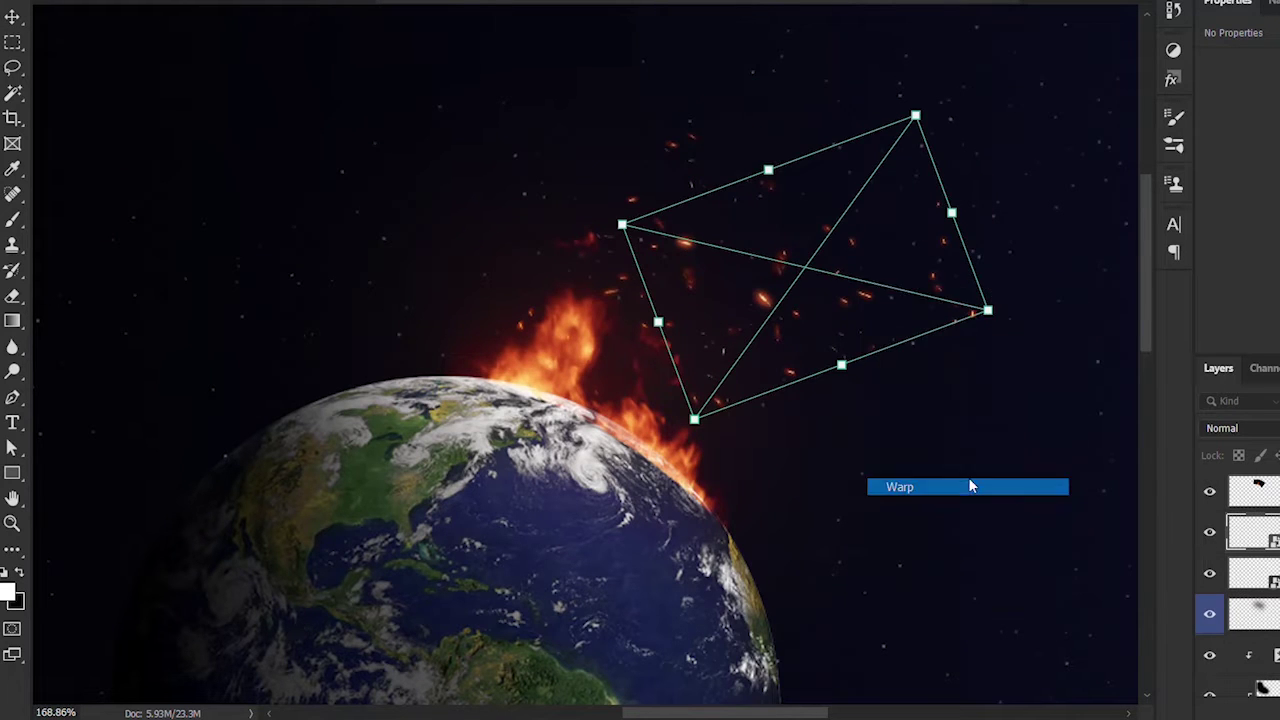
pyautogui.moveTo(854, 380); pyautogui.dragTo(760, 460)
pyautogui.moveTo(720, 200); pyautogui.dragTo(697, 121)
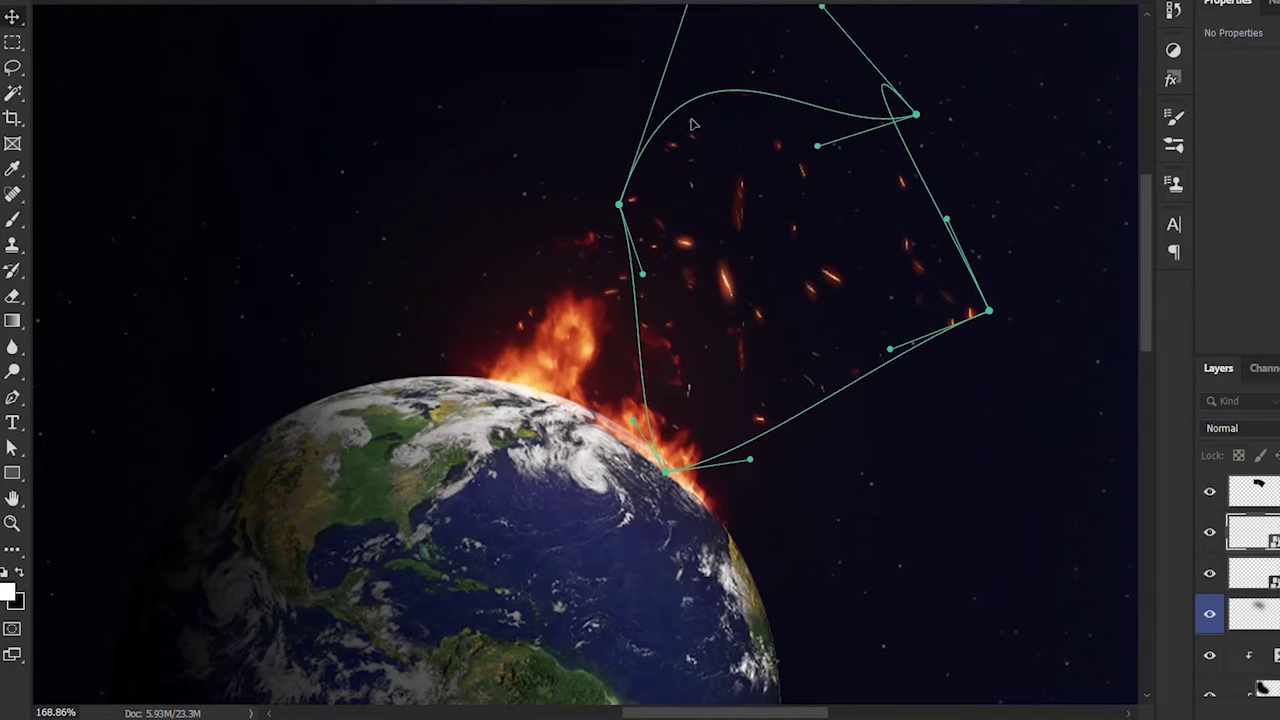
pyautogui.press('Return')
# - Set the embers to Screen and add a duplicate with Gaussian Blur radius 78.4
pyautogui.click(1265, 428)
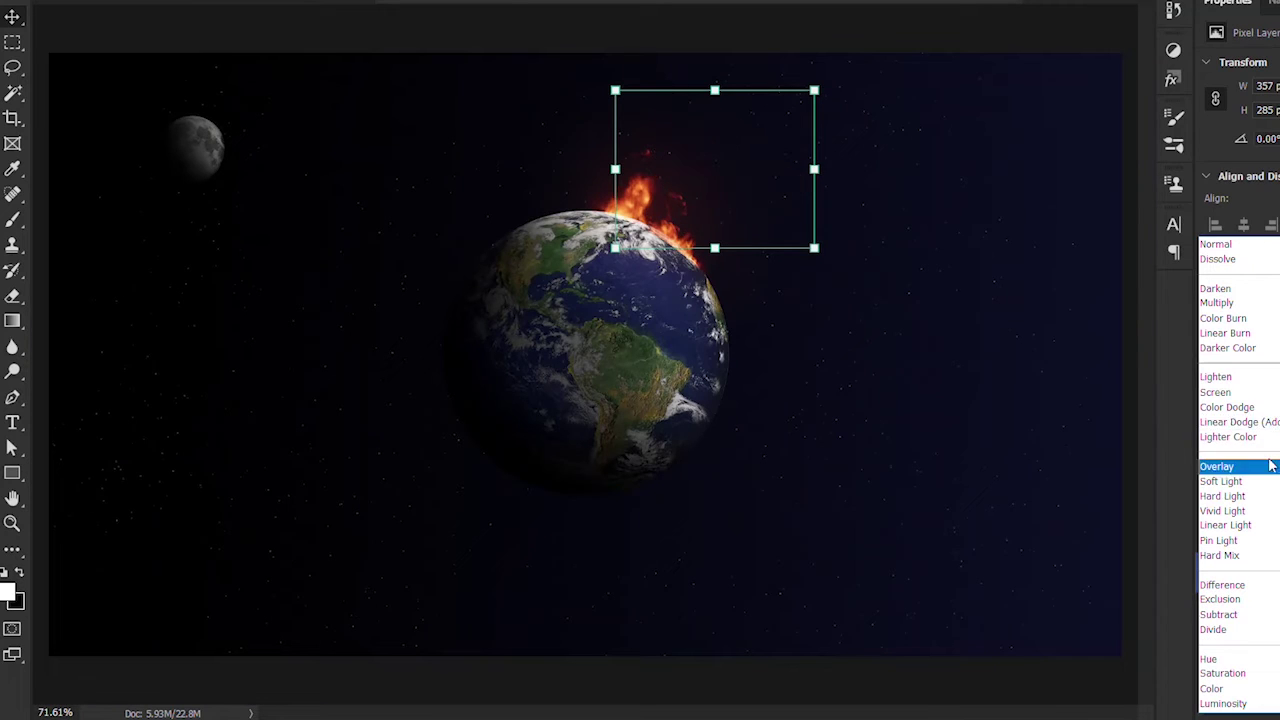
pyautogui.click(1257, 394)
pyautogui.hotkey('ctrl', 'j')
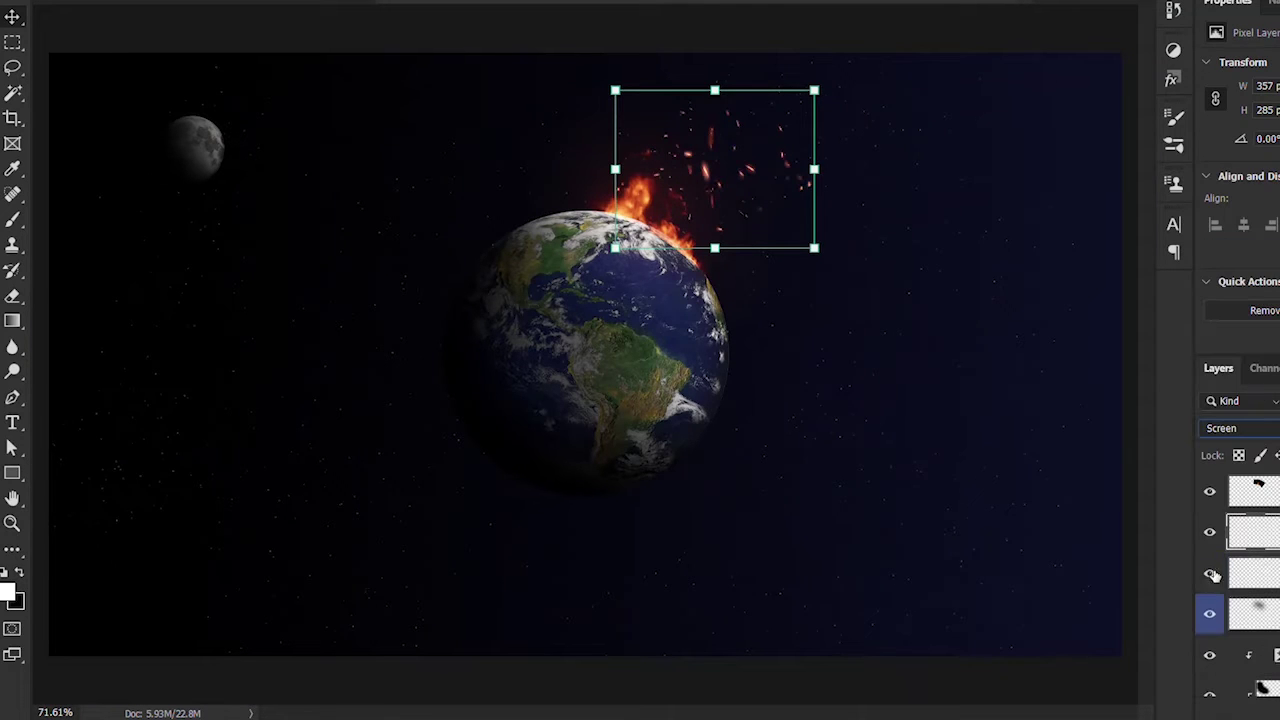
pyautogui.click(252, 2)
pyautogui.click(555, 206)
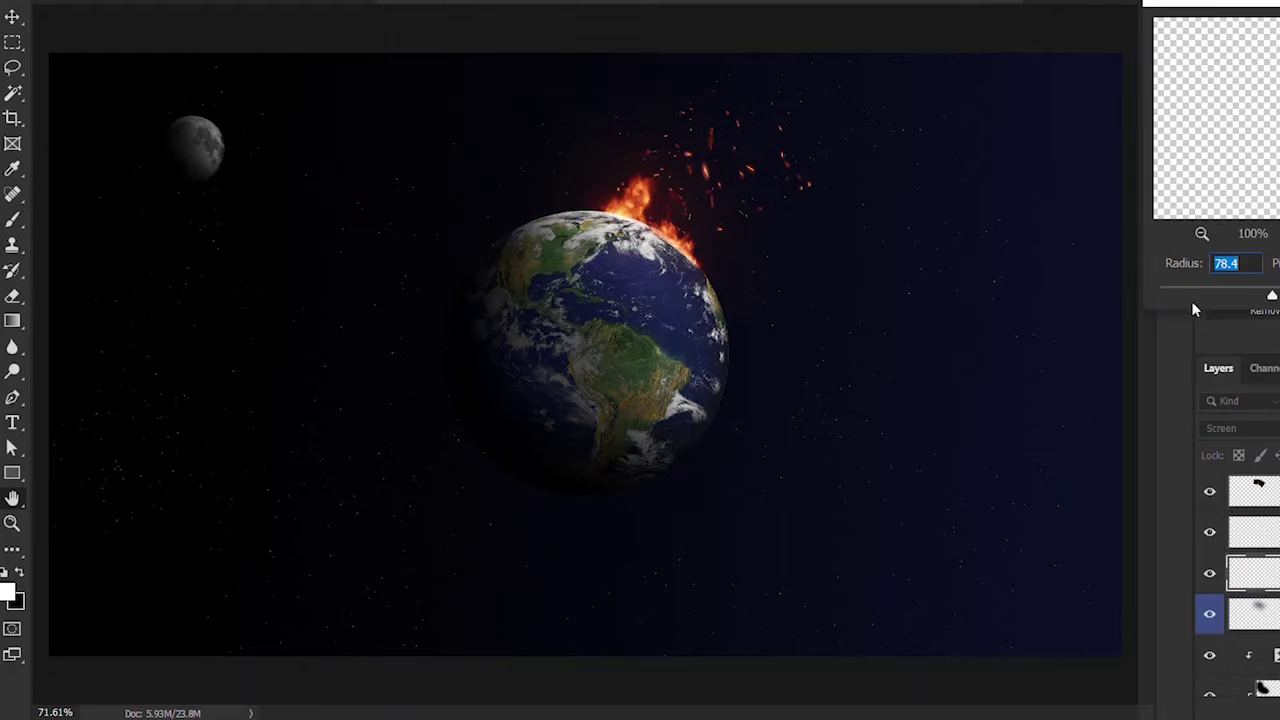
pyautogui.press('Return')
pyautogui.hotkey('ctrl', 't')
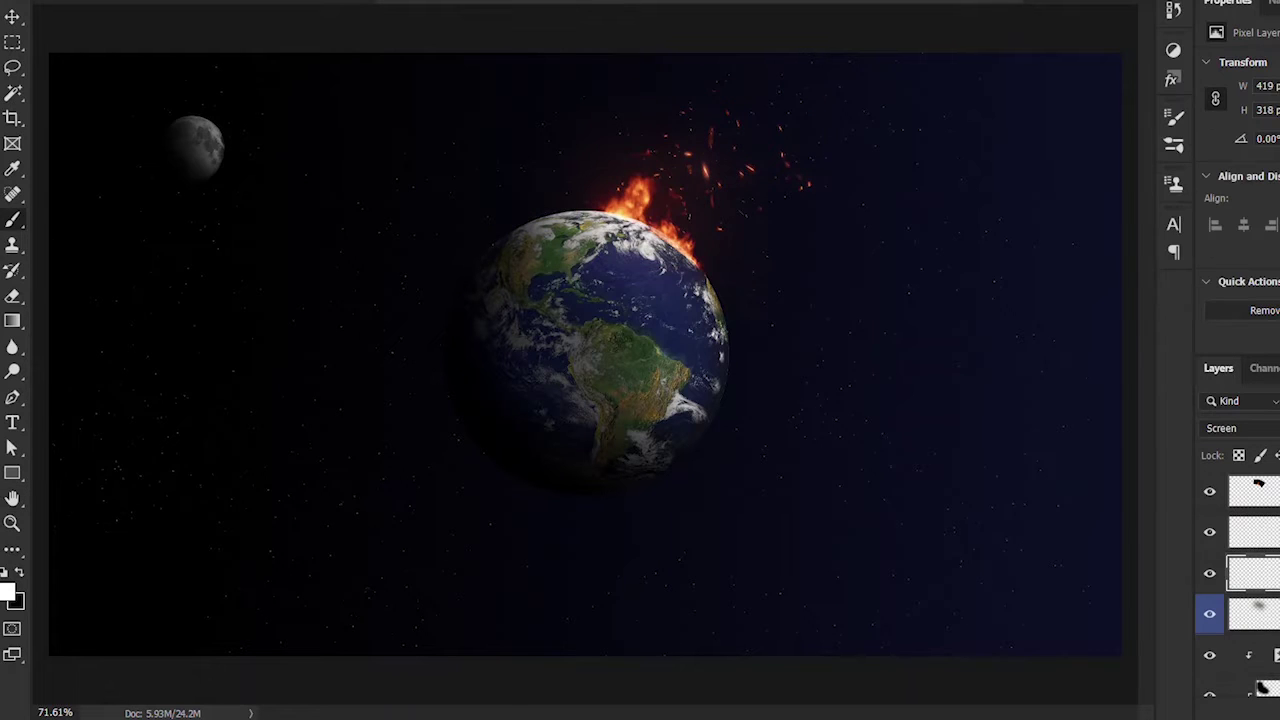
pyautogui.click(1221, 428)
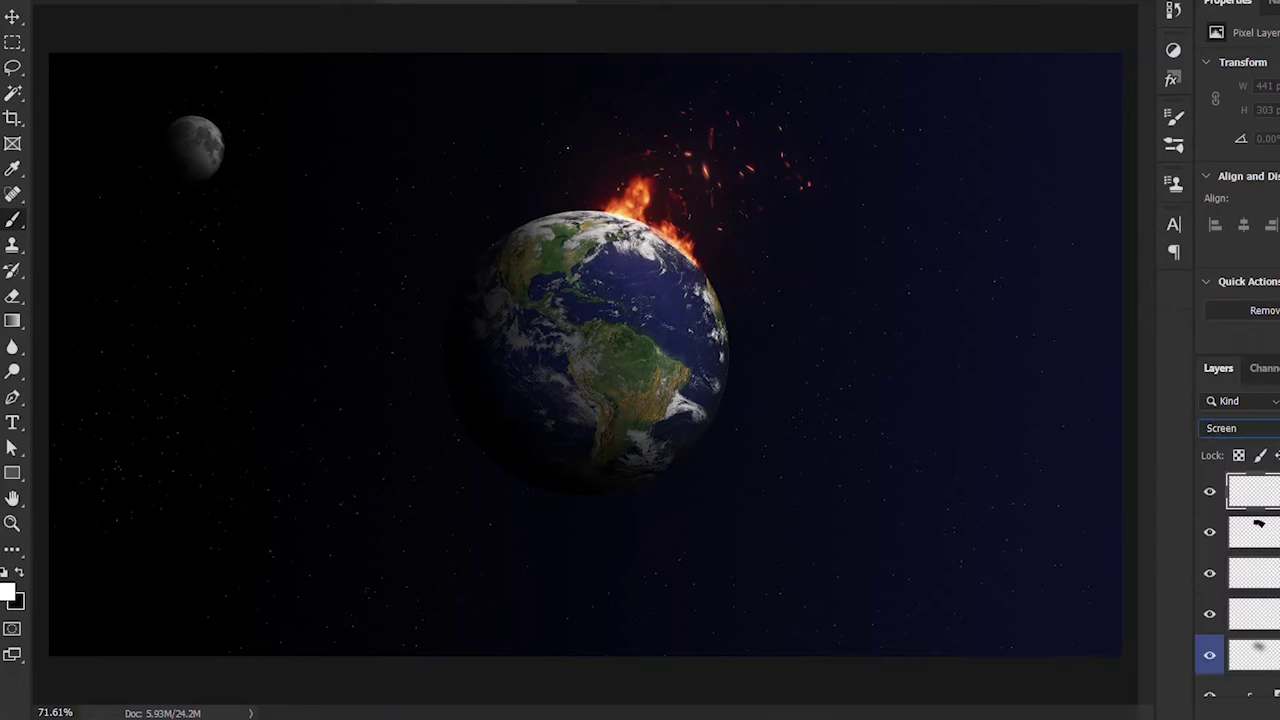
pyautogui.rightClick(752, 213)
pyautogui.keyDown('alt'); pyautogui.click(663, 166); pyautogui.keyUp('alt')
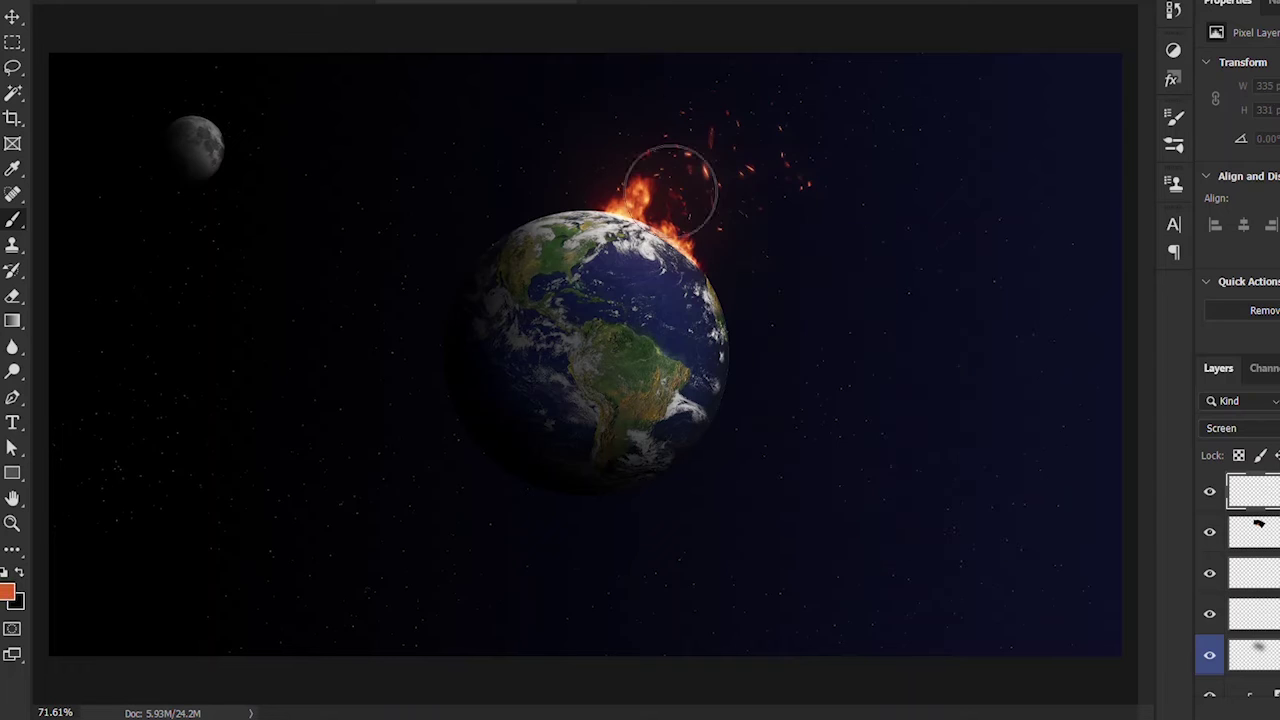
pyautogui.click(778, 162)
pyautogui.hotkey('ctrl', 'z')
pyautogui.click(843, 240)
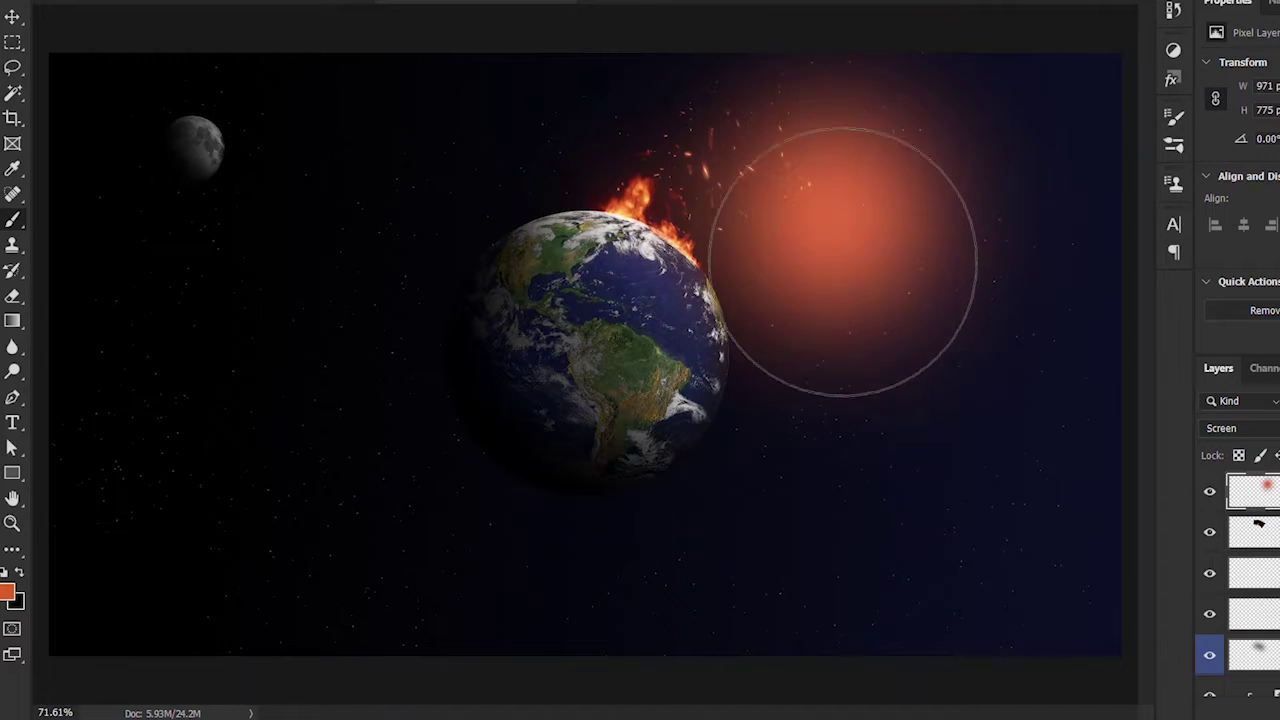
pyautogui.click(862, 128)
pyautogui.hotkey('ctrl', 'z')
pyautogui.hotkey('ctrl', 'z')
pyautogui.moveTo(849, 226); pyautogui.dragTo(1131, 320)
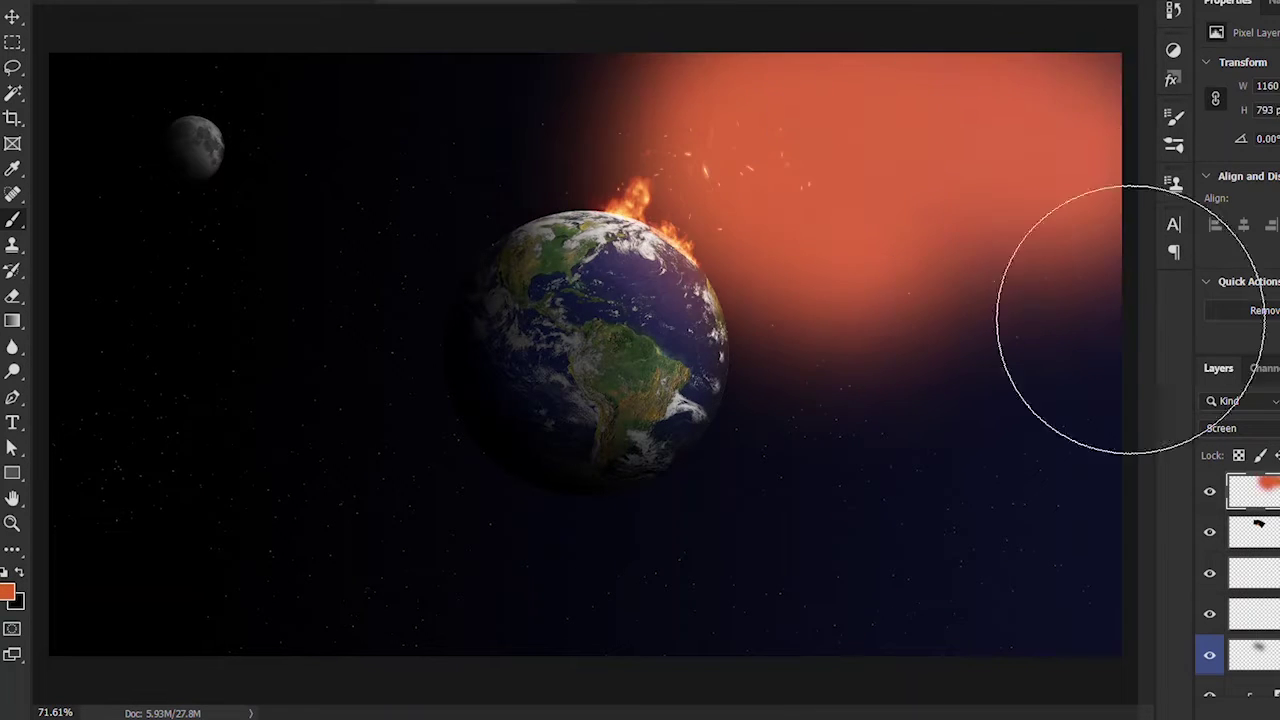
pyautogui.scroll(-2, 1258, 425)
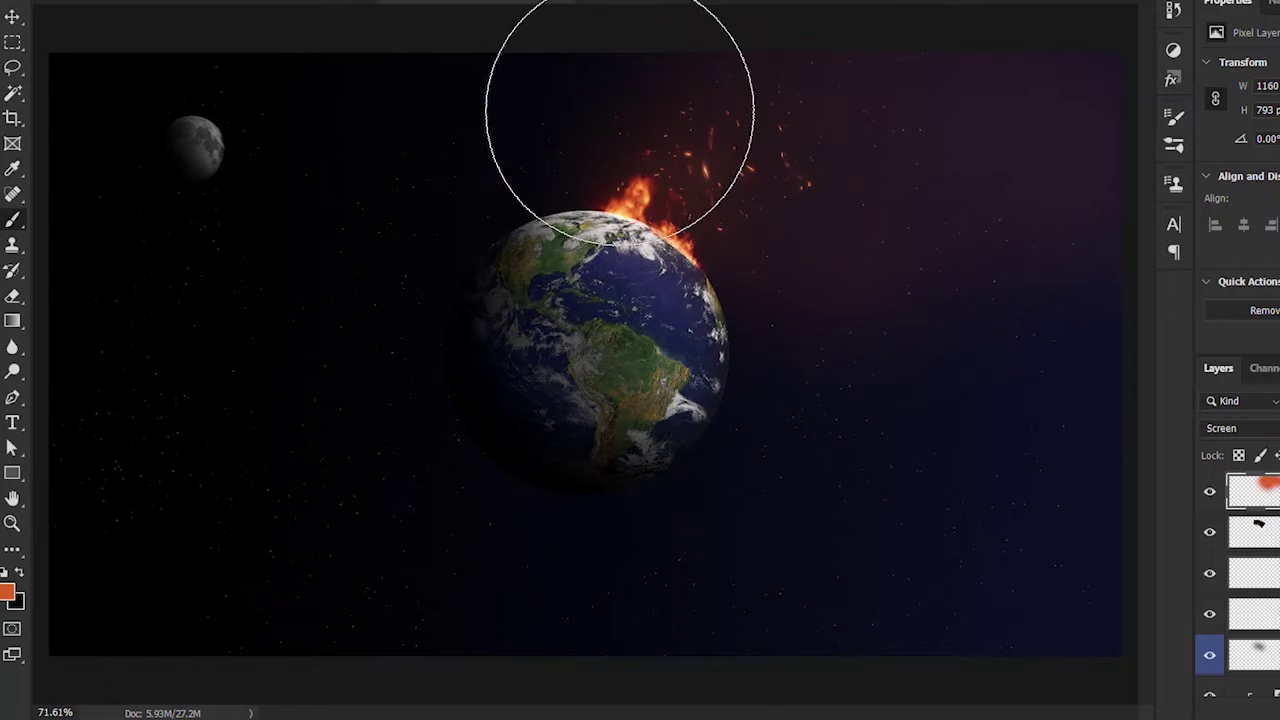
pyautogui.click(620, 110)
pyautogui.click(1267, 436)
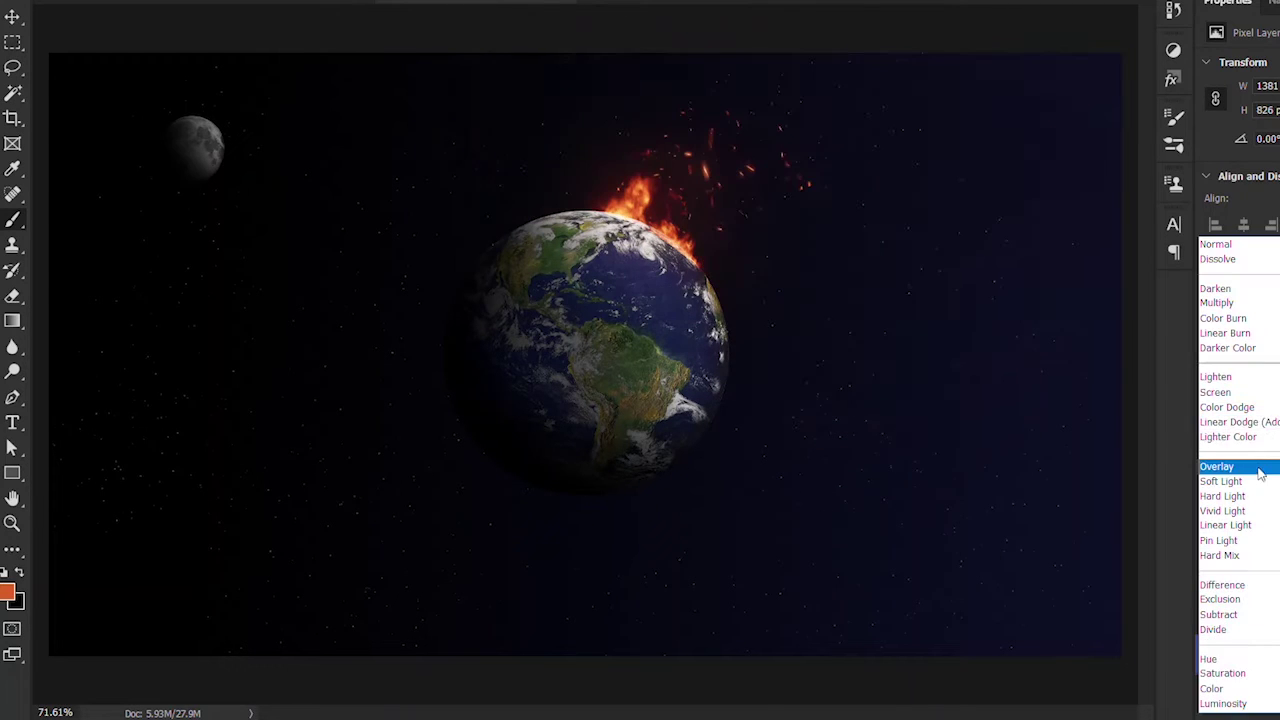
pyautogui.click(1235, 418)
pyautogui.click(1278, 428)
pyautogui.click(1240, 440)
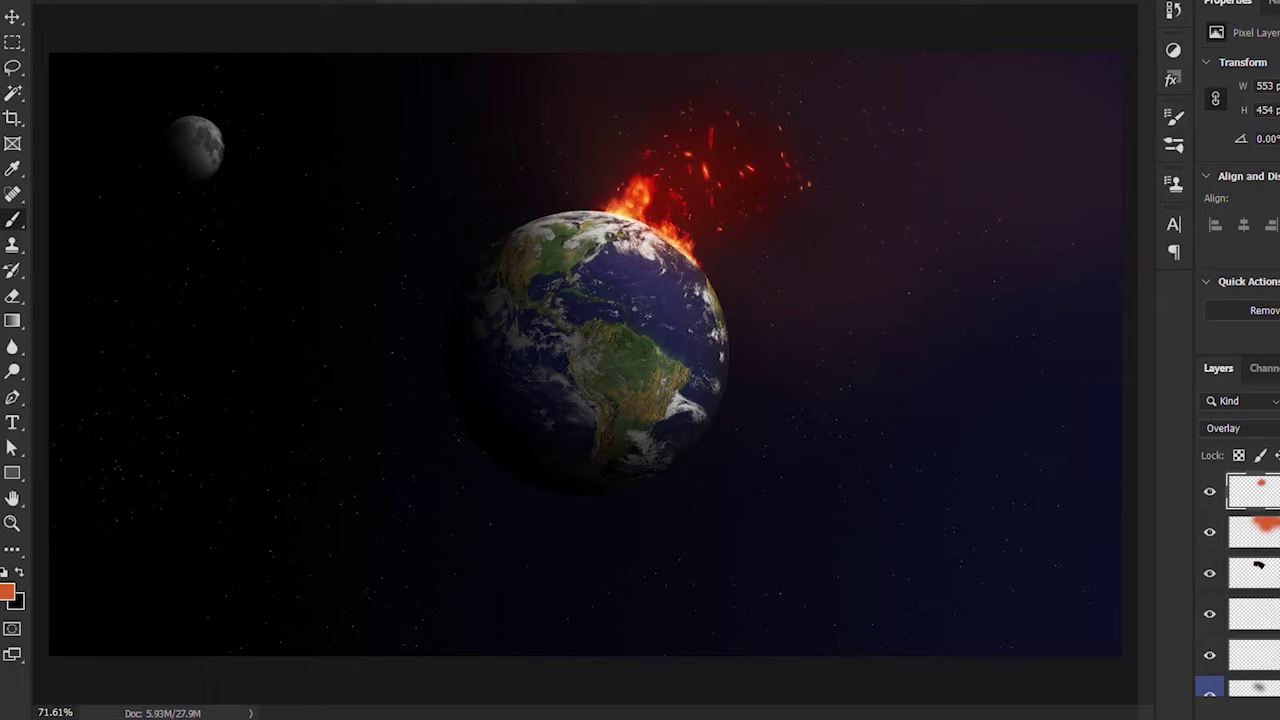
pyautogui.press('Delete')
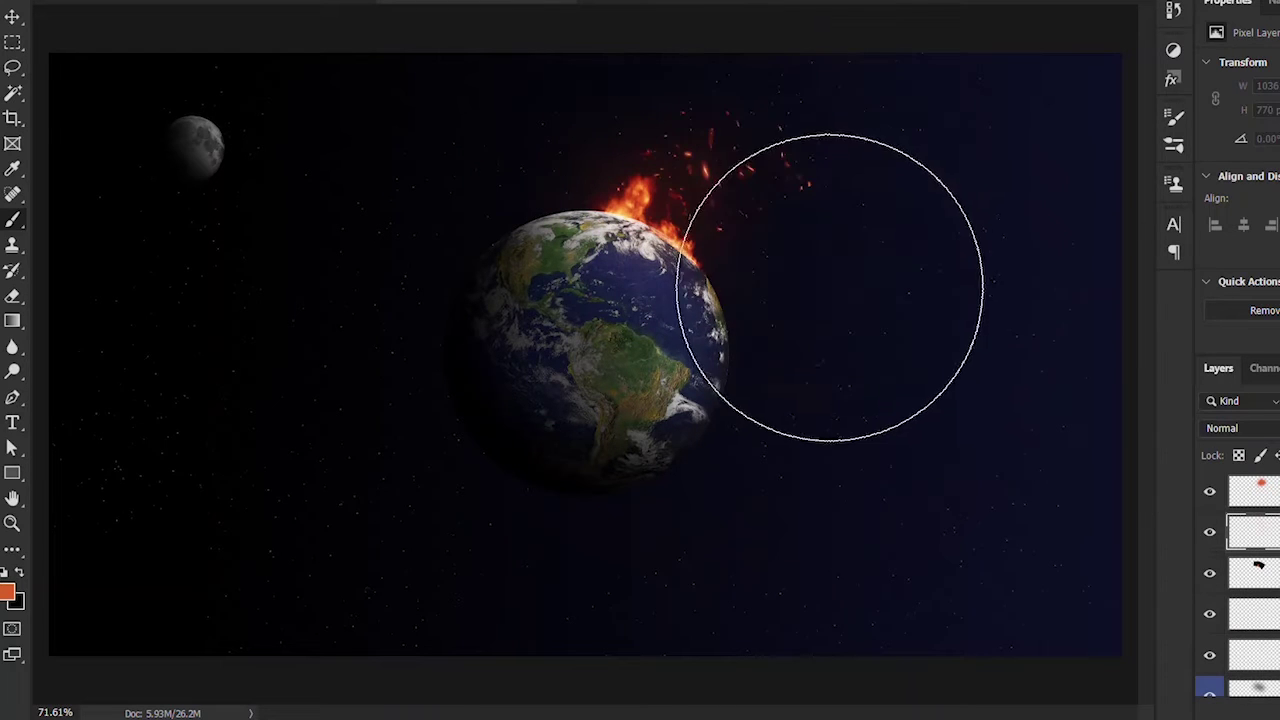
# - Paint reddish glow around the Earth and on a clipped Screen layer across its top
pyautogui.moveTo(830, 287); pyautogui.dragTo(857, 86)
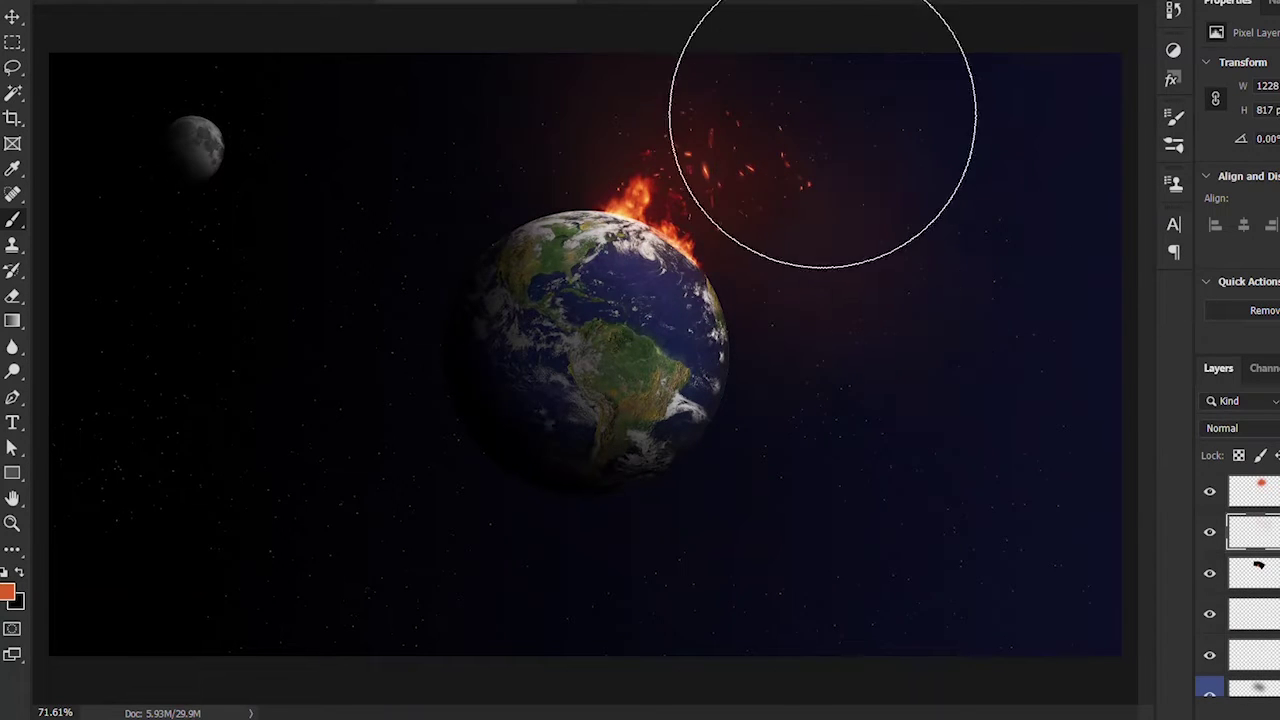
pyautogui.moveTo(822, 133); pyautogui.dragTo(766, 126)
pyautogui.scroll(-3, 1245, 580)
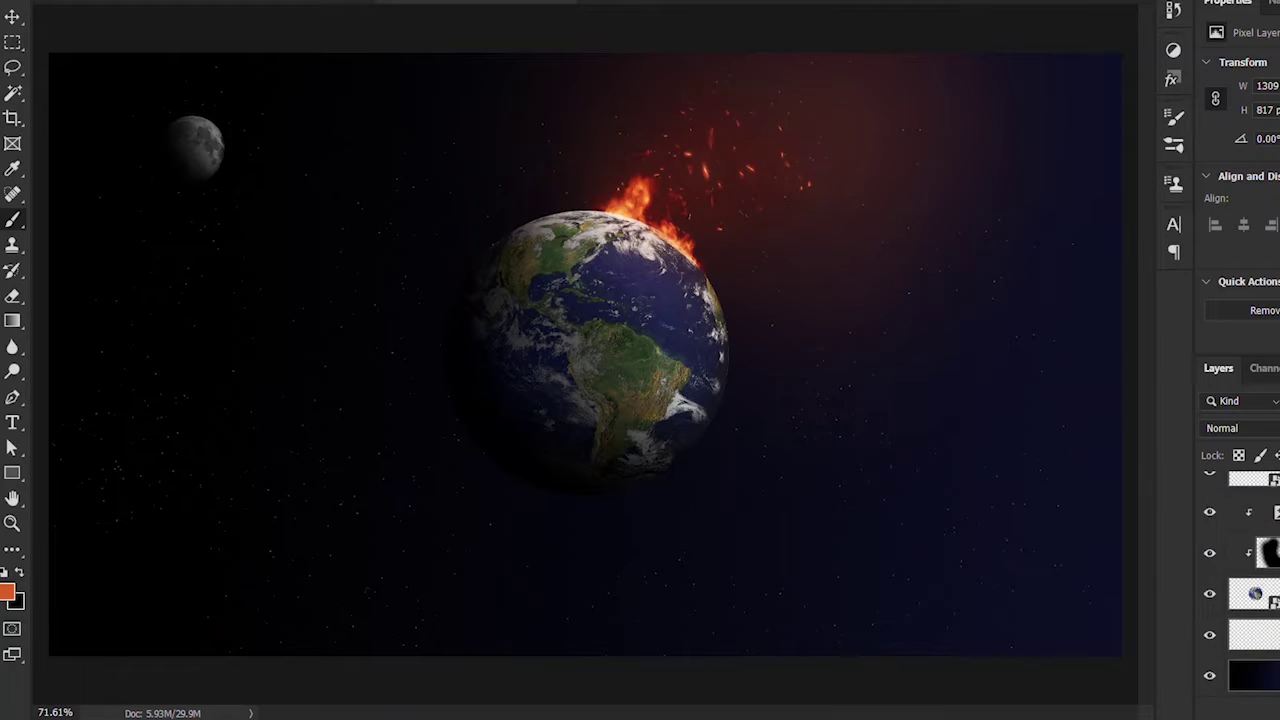
pyautogui.click(1240, 428)
pyautogui.click(1240, 590)
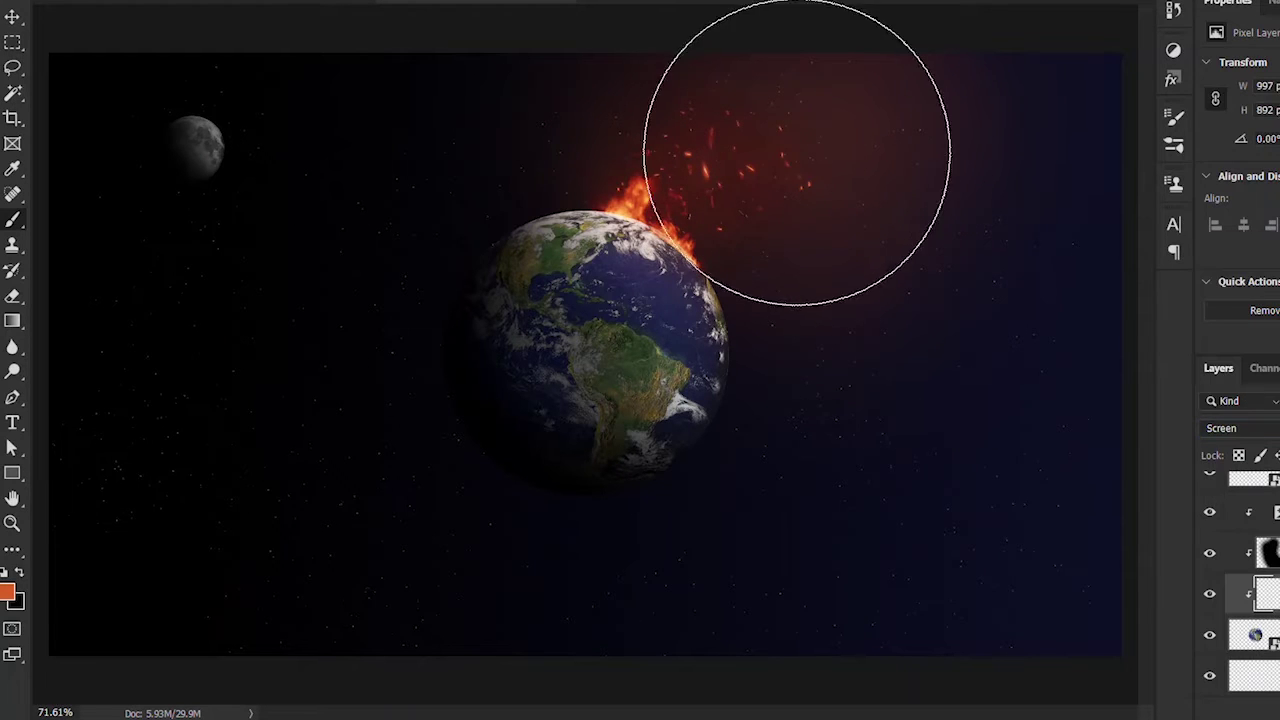
pyautogui.moveTo(769, 191); pyautogui.dragTo(727, 101)
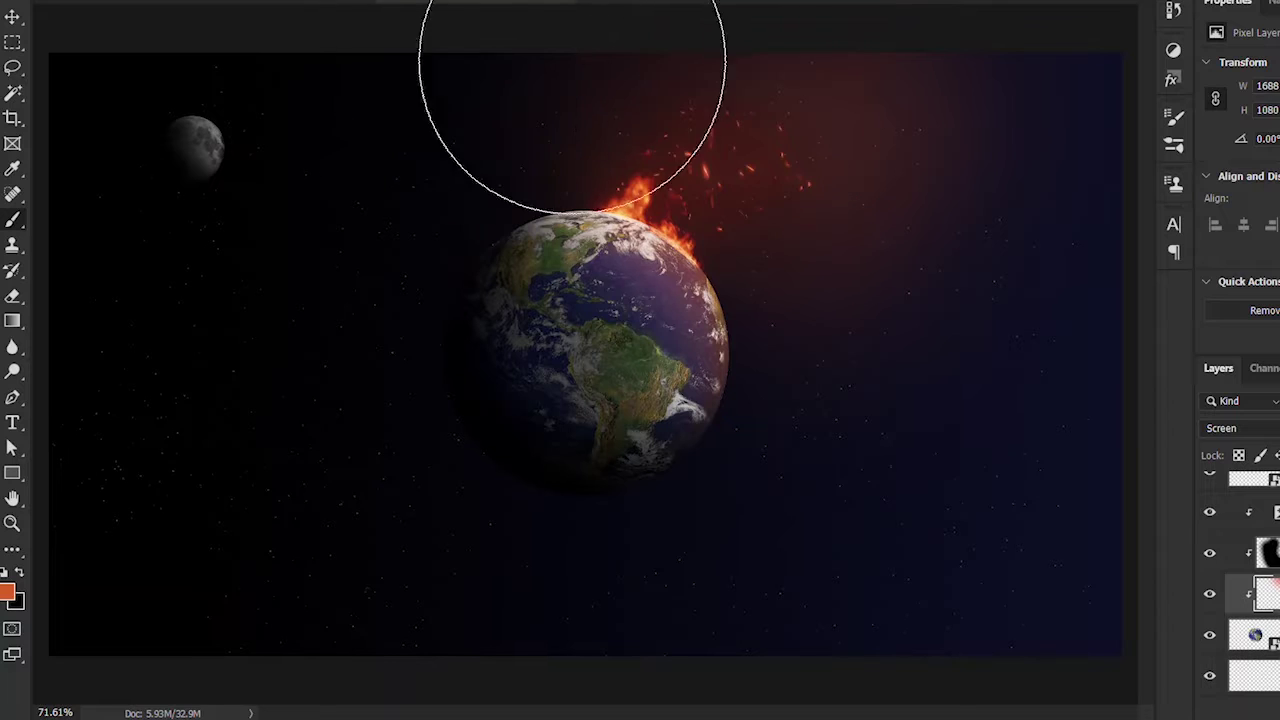
pyautogui.moveTo(572, 60); pyautogui.dragTo(795, 195)
# - Paint extra glow on a clipped Overlay layer, then bring in the rock meteorite image
pyautogui.hotkey('ctrl', 'shift', 'alt', 'n')
pyautogui.click(1240, 428)
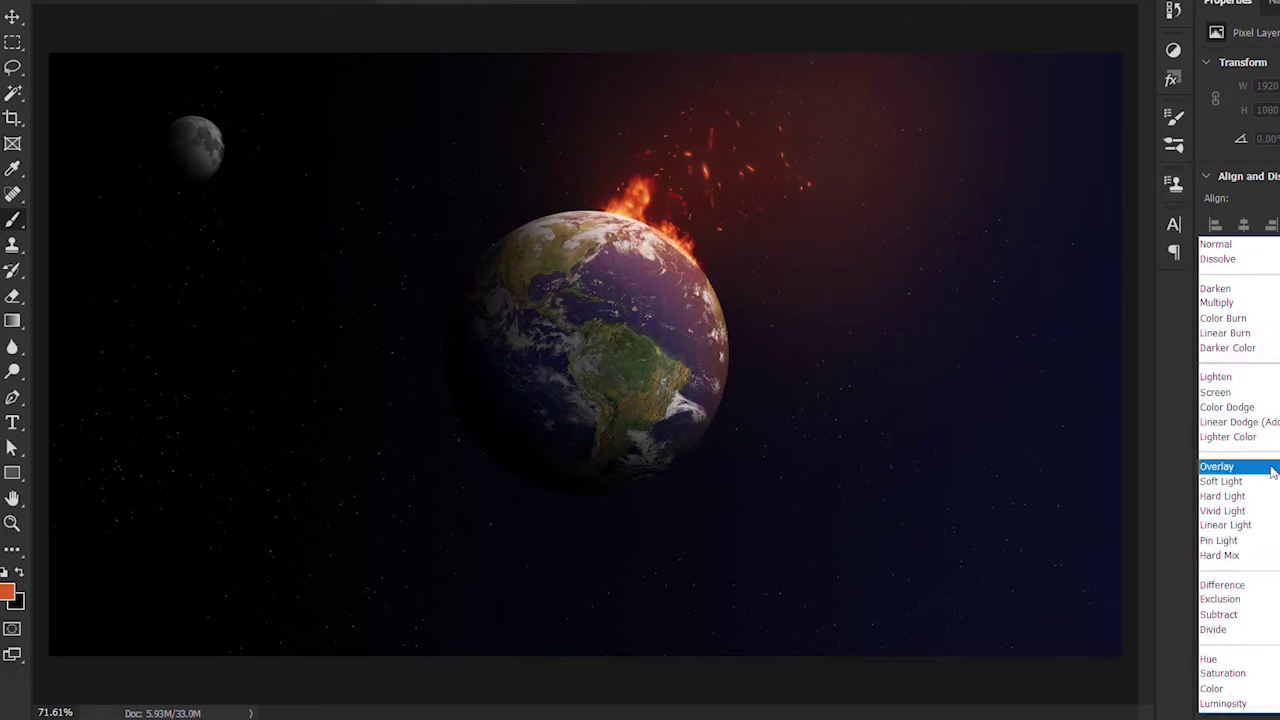
pyautogui.click(1230, 466)
pyautogui.moveTo(877, 266); pyautogui.dragTo(749, 80)
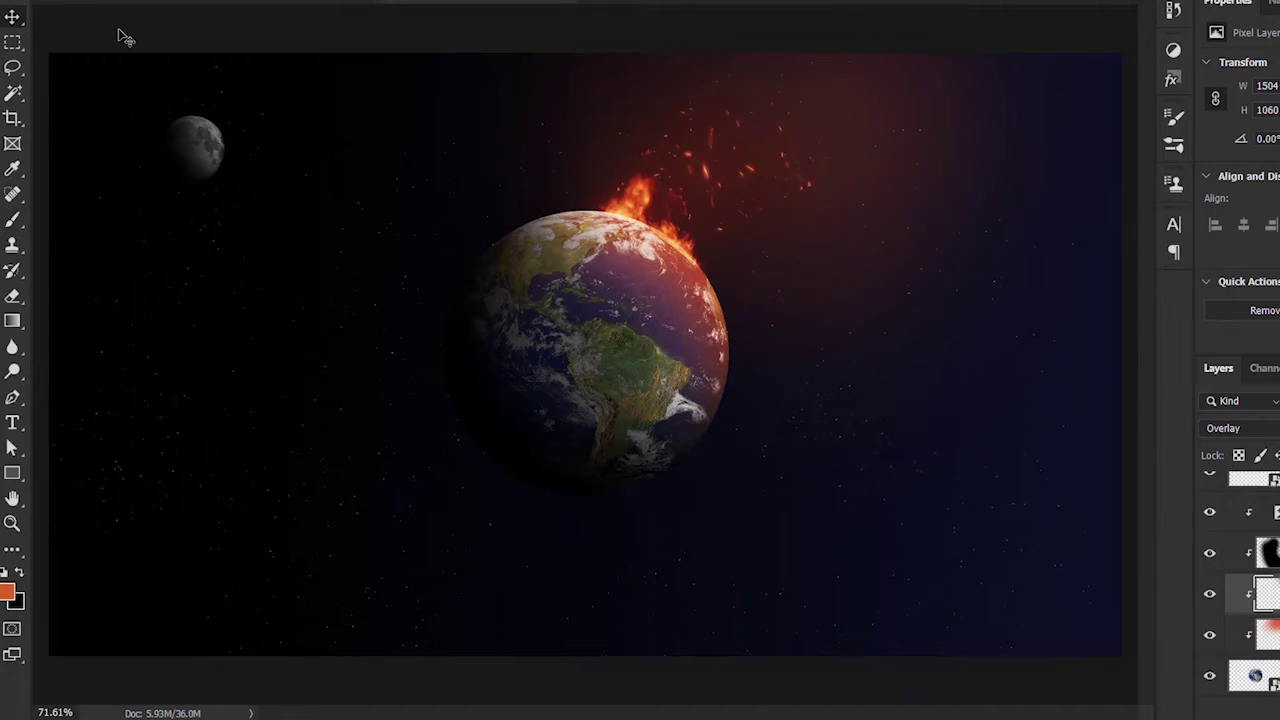
pyautogui.click(318, 93)
pyautogui.hotkey('alt', 'tab')
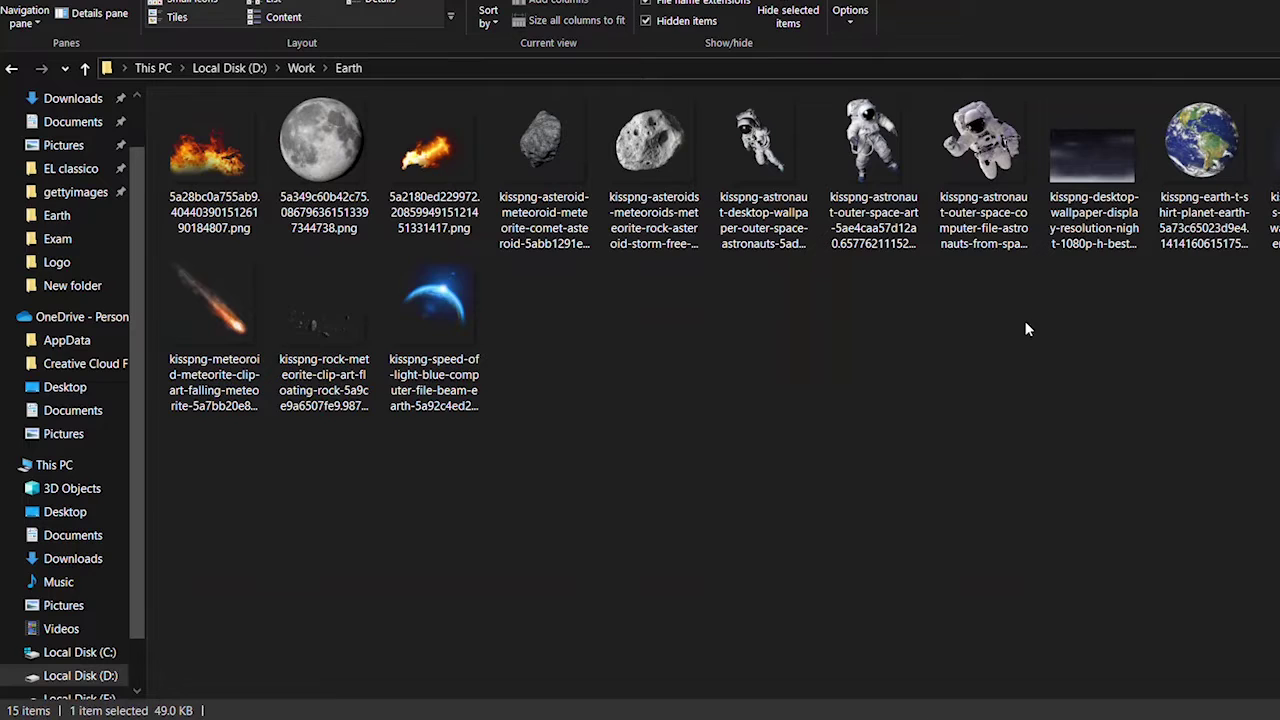
pyautogui.moveTo(329, 330); pyautogui.dragTo(567, 545)
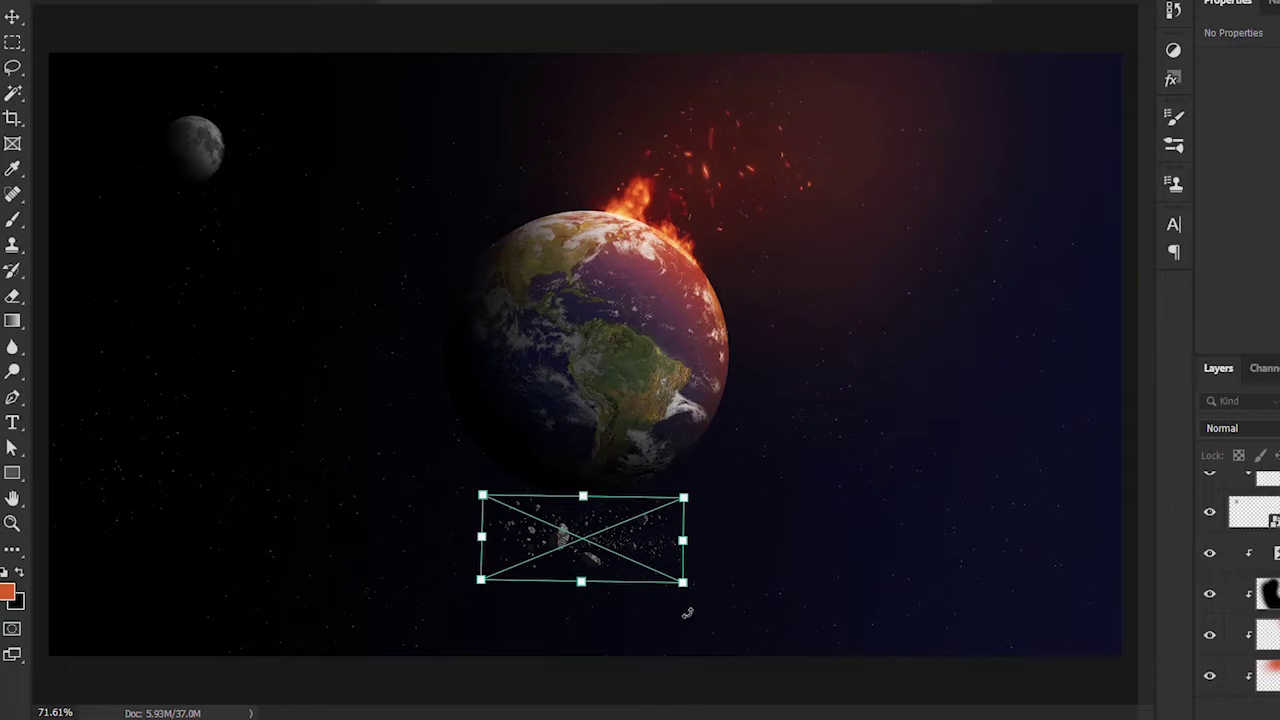
# - Rotate the rock debris and place it right of the Earth
pyautogui.moveTo(687, 613); pyautogui.dragTo(700, 560)
pyautogui.moveTo(590, 525); pyautogui.dragTo(895, 319)
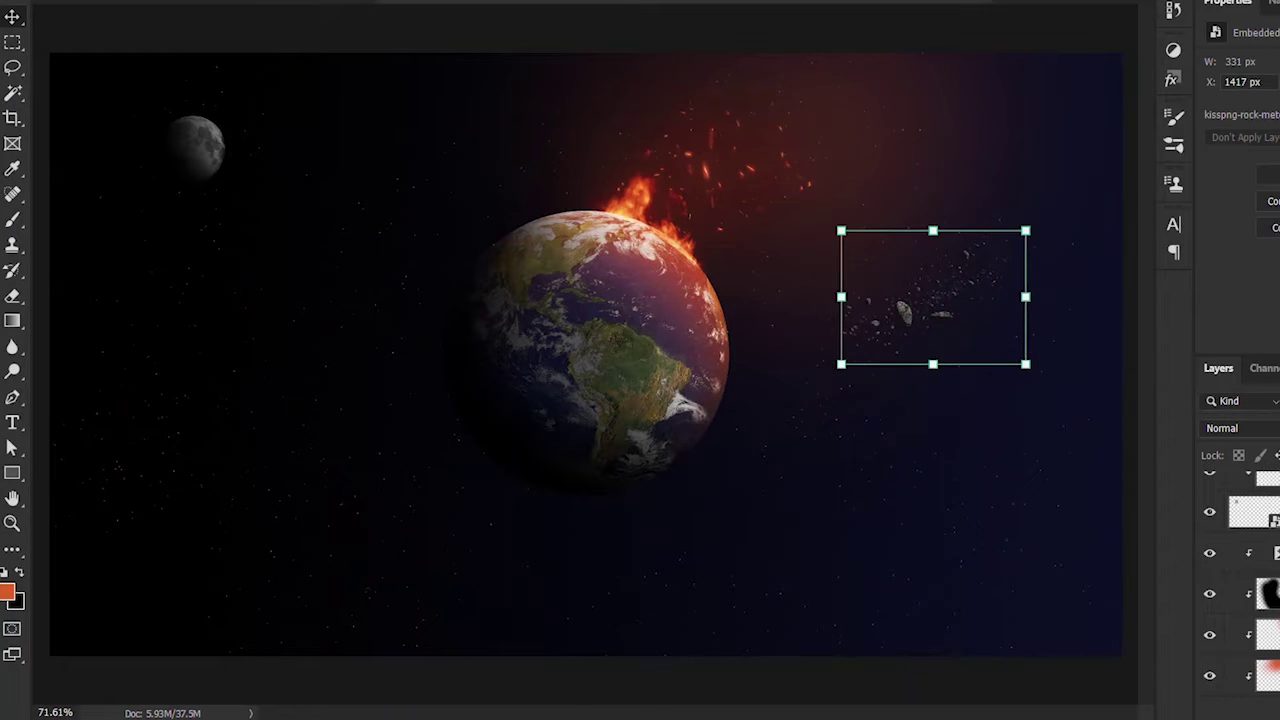
pyautogui.press('Return')
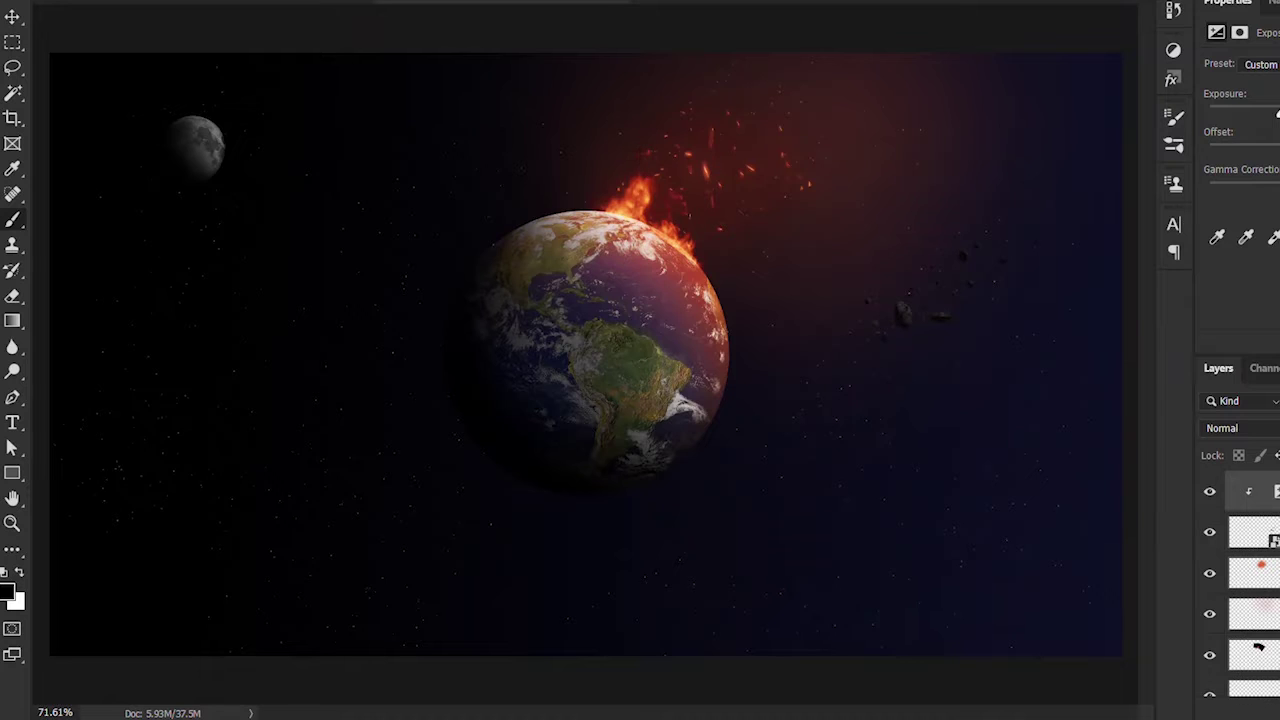
pyautogui.scroll(5, 962, 312)
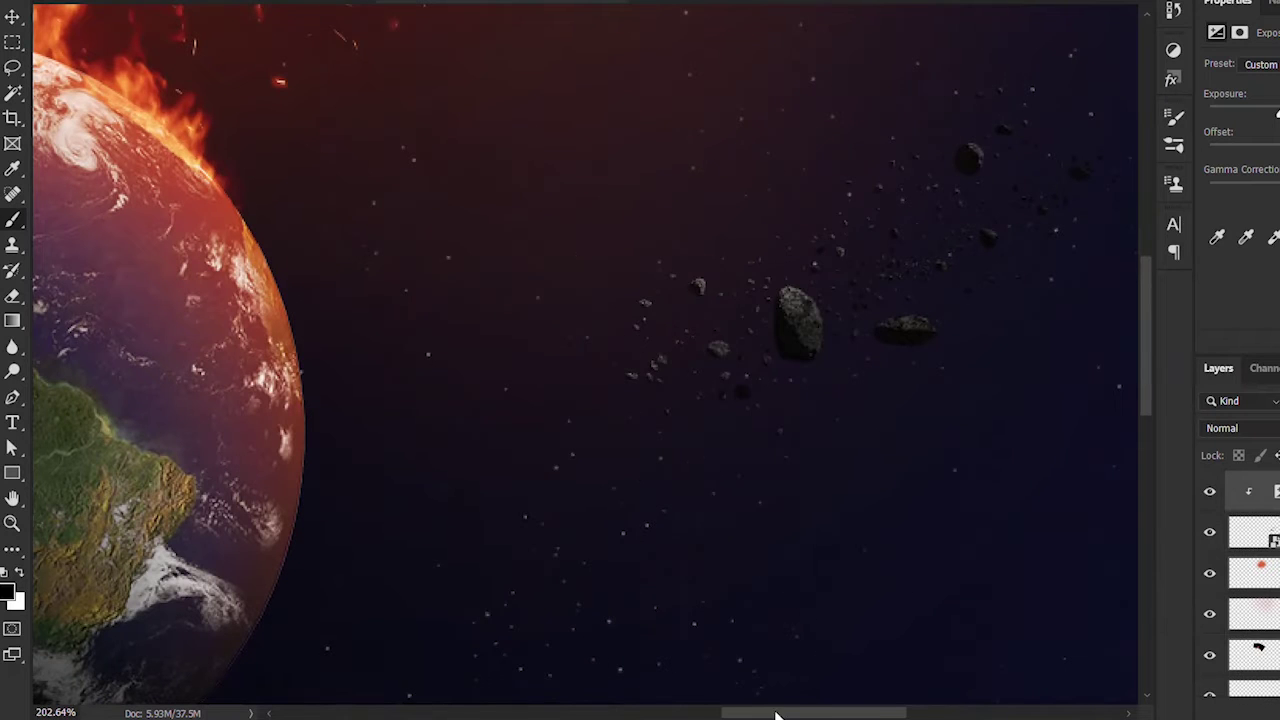
pyautogui.hscroll(5, 777, 134)
pyautogui.scroll(2, 777, 134)
pyautogui.scroll(-2, 567, 588)
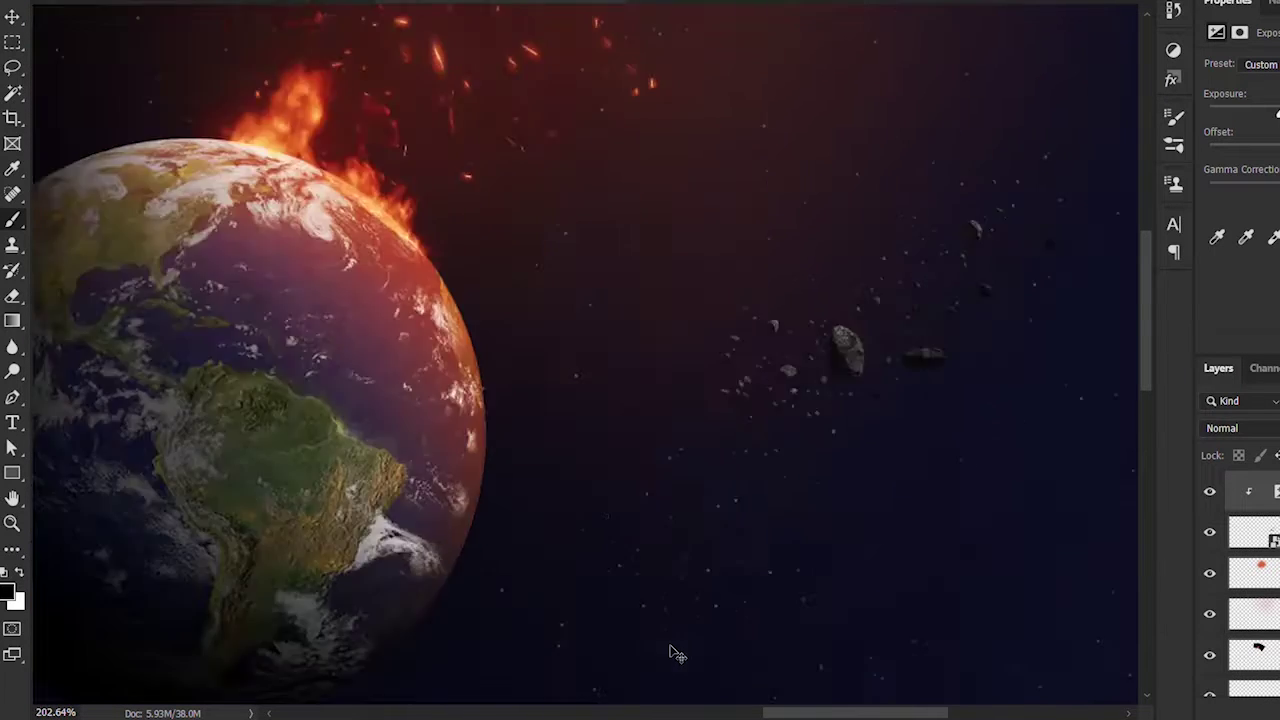
pyautogui.scroll(-3, 567, 588)
# - Paint orange dabs on the rocks using a Screen-blended layer and a Hard Round brush
pyautogui.click(1250, 613)
pyautogui.click(1236, 427)
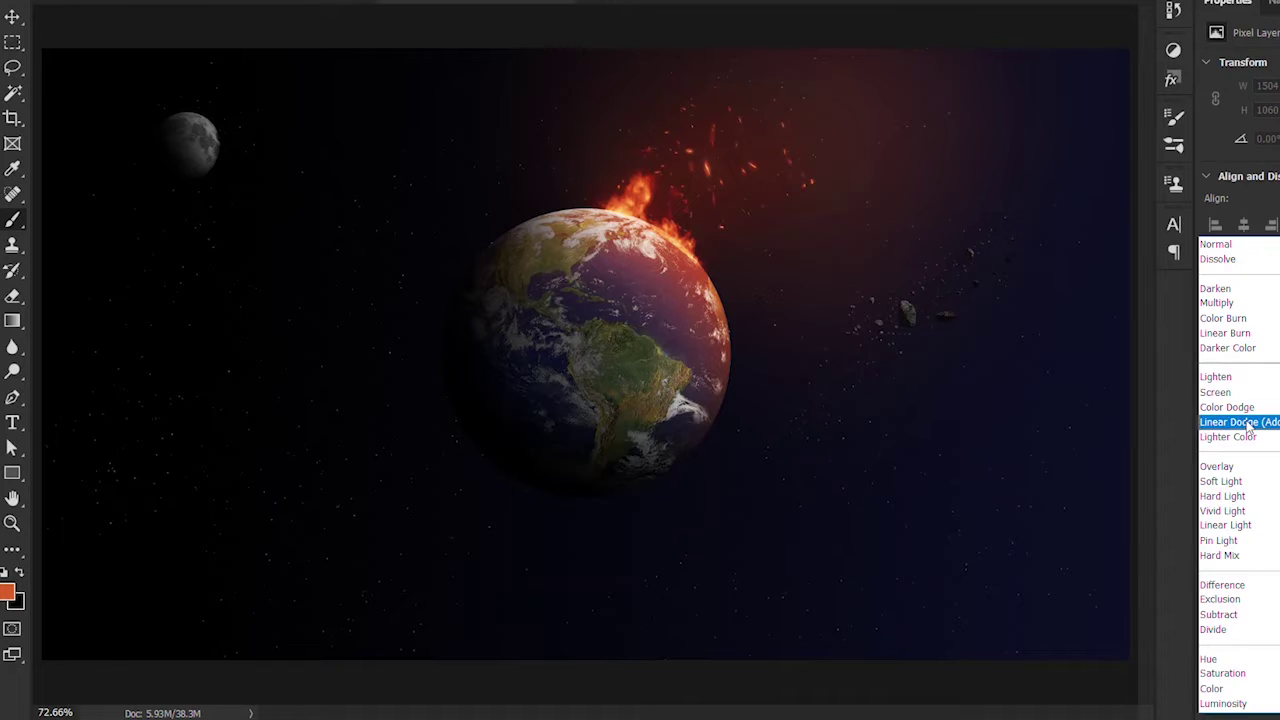
pyautogui.click(1240, 393)
pyautogui.rightClick(851, 407)
pyautogui.doubleClick(928, 635)
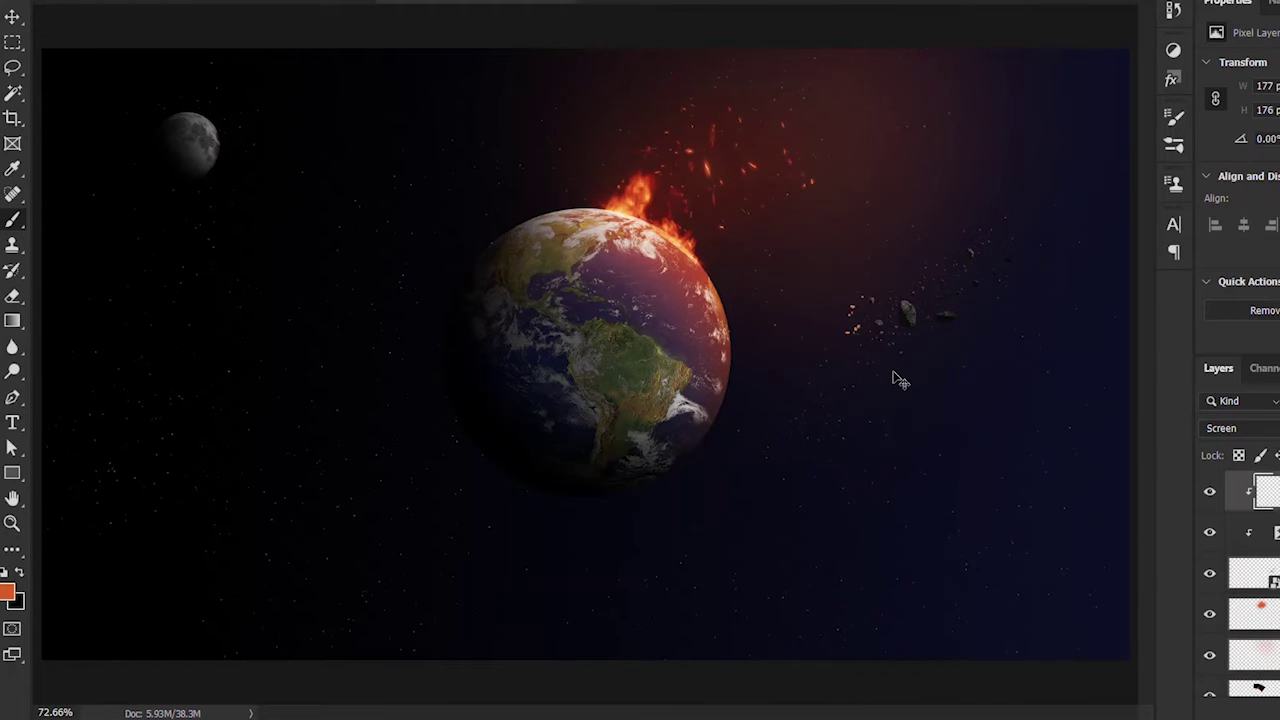
pyautogui.scroll(5, 894, 377)
pyautogui.press('[')
pyautogui.click(760, 180)
pyautogui.scroll(2, 686, 191)
pyautogui.click(690, 415)
pyautogui.press(']')
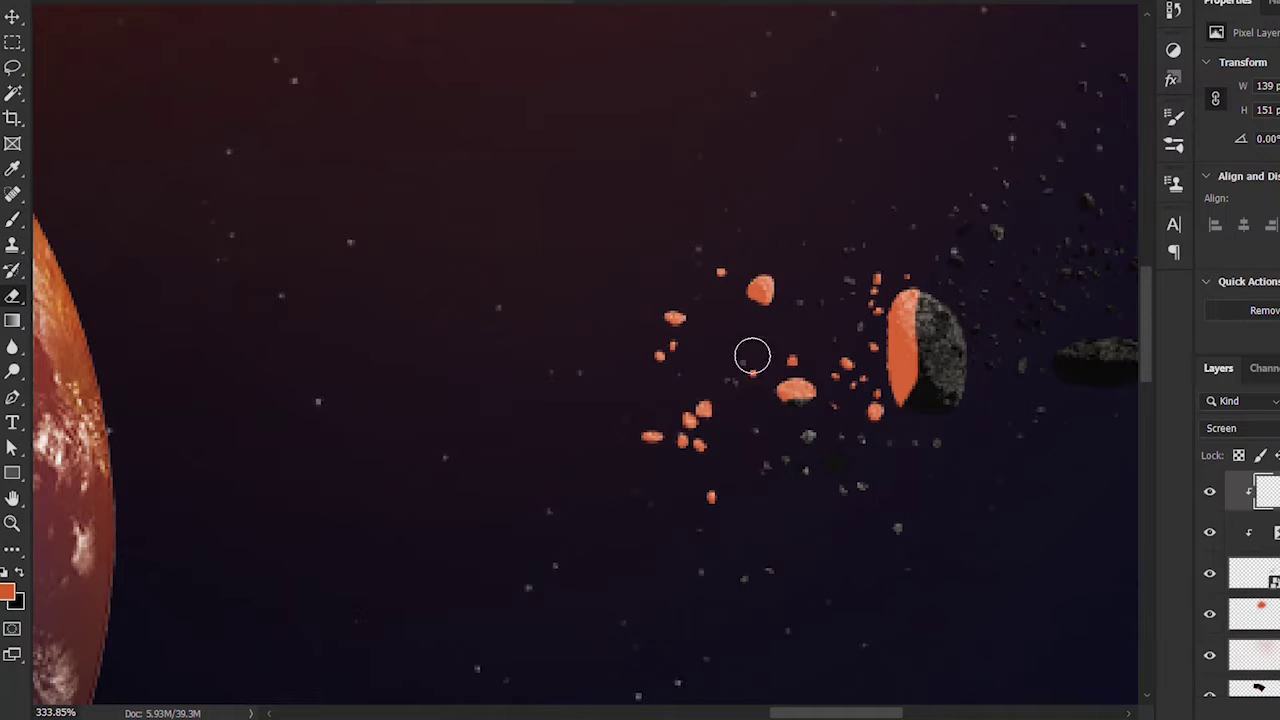
# - Erase excess orange from the small fragments and the big asteroid's upper right and lower part
pyautogui.moveTo(690, 430); pyautogui.dragTo(708, 391)
pyautogui.click(760, 290)
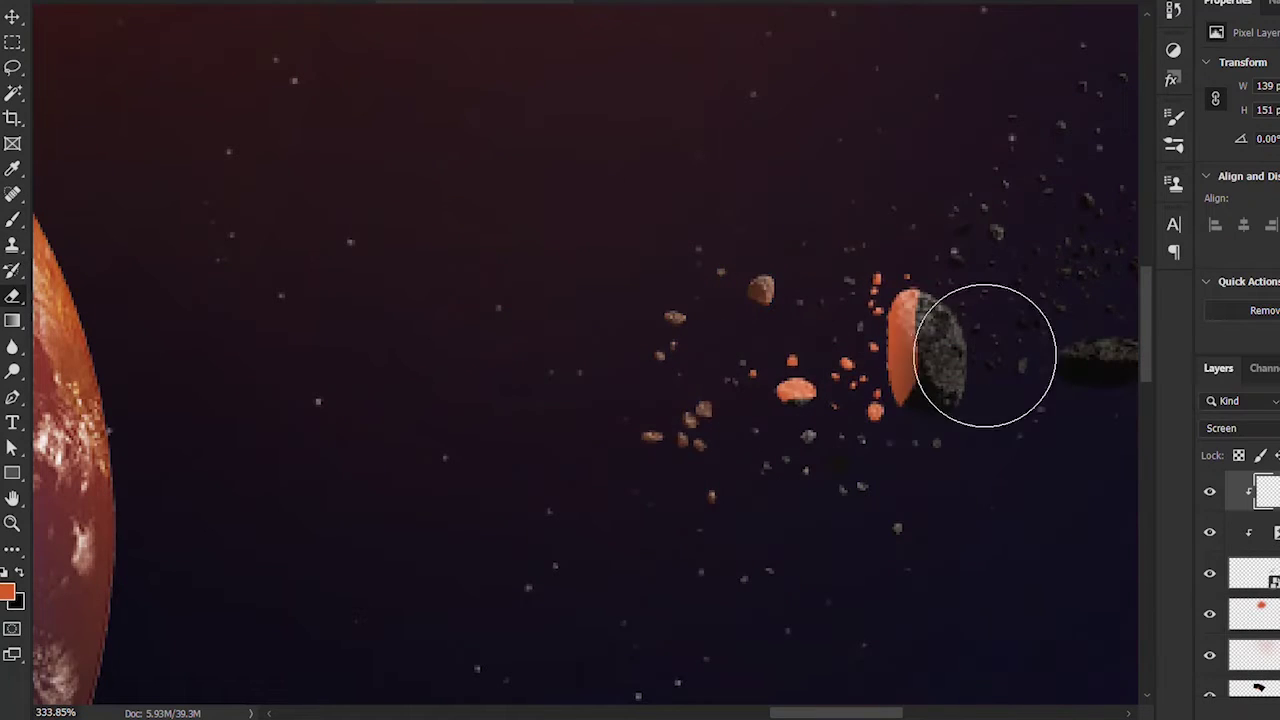
pyautogui.scroll(5, 1000, 406)
pyautogui.moveTo(929, 423)
pyautogui.mouseDown()
pyautogui.moveTo(903, 160)
pyautogui.moveTo(898, 362)
pyautogui.mouseUp()
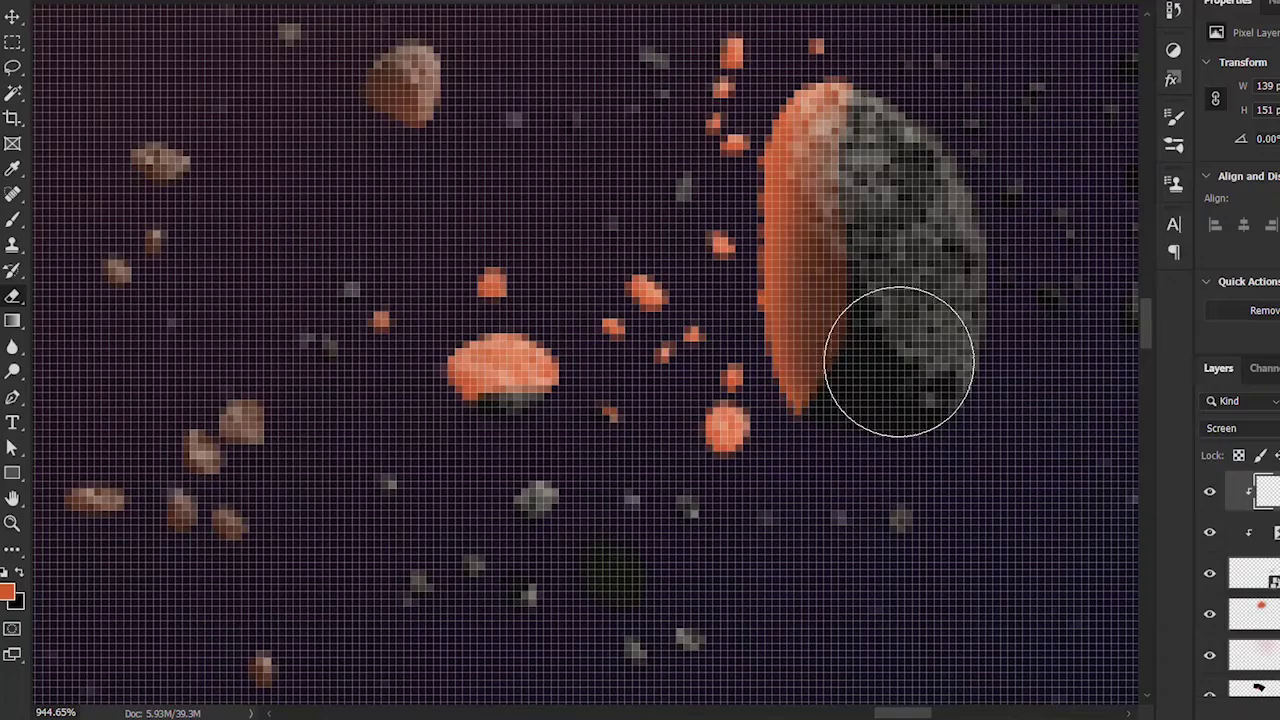
pyautogui.scroll(2, 520, 310)
pyautogui.hotkey('ctrl', '1')
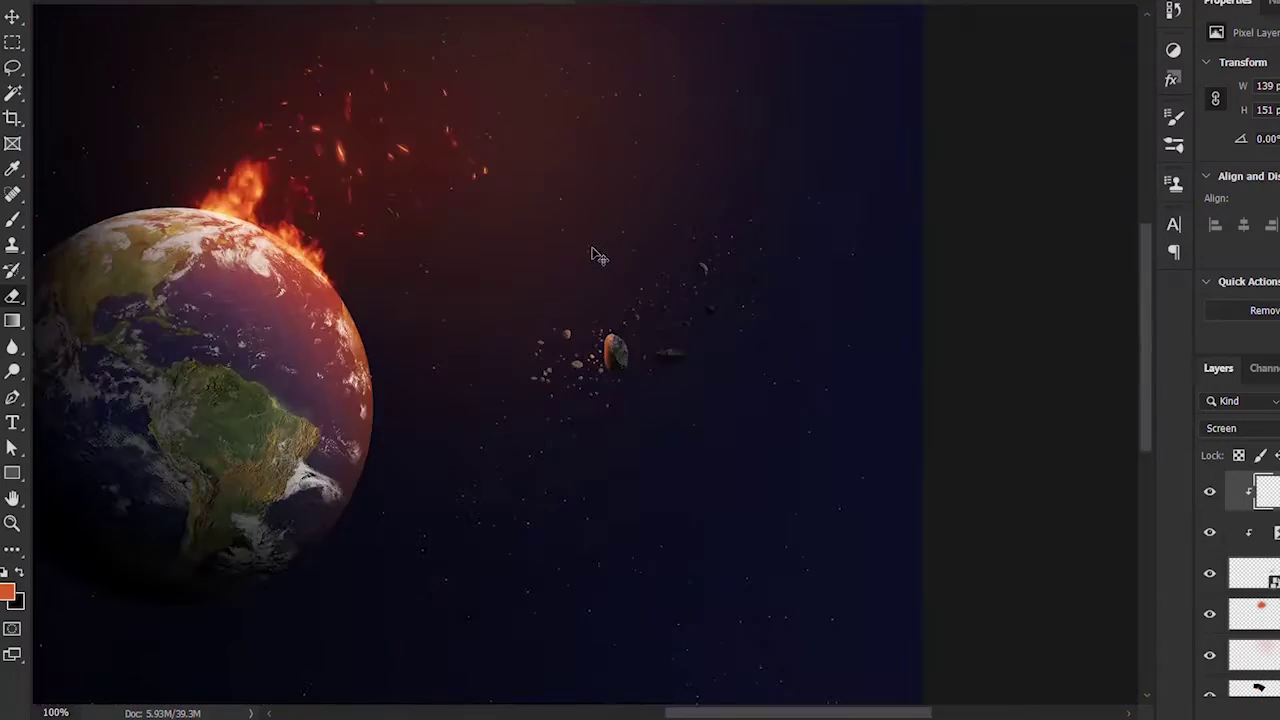
pyautogui.scroll(1, 923, 277)
pyautogui.scroll(4, 866, 457)
pyautogui.moveTo(866, 457)
pyautogui.mouseDown()
pyautogui.moveTo(871, 523)
pyautogui.moveTo(963, 580)
pyautogui.mouseUp()
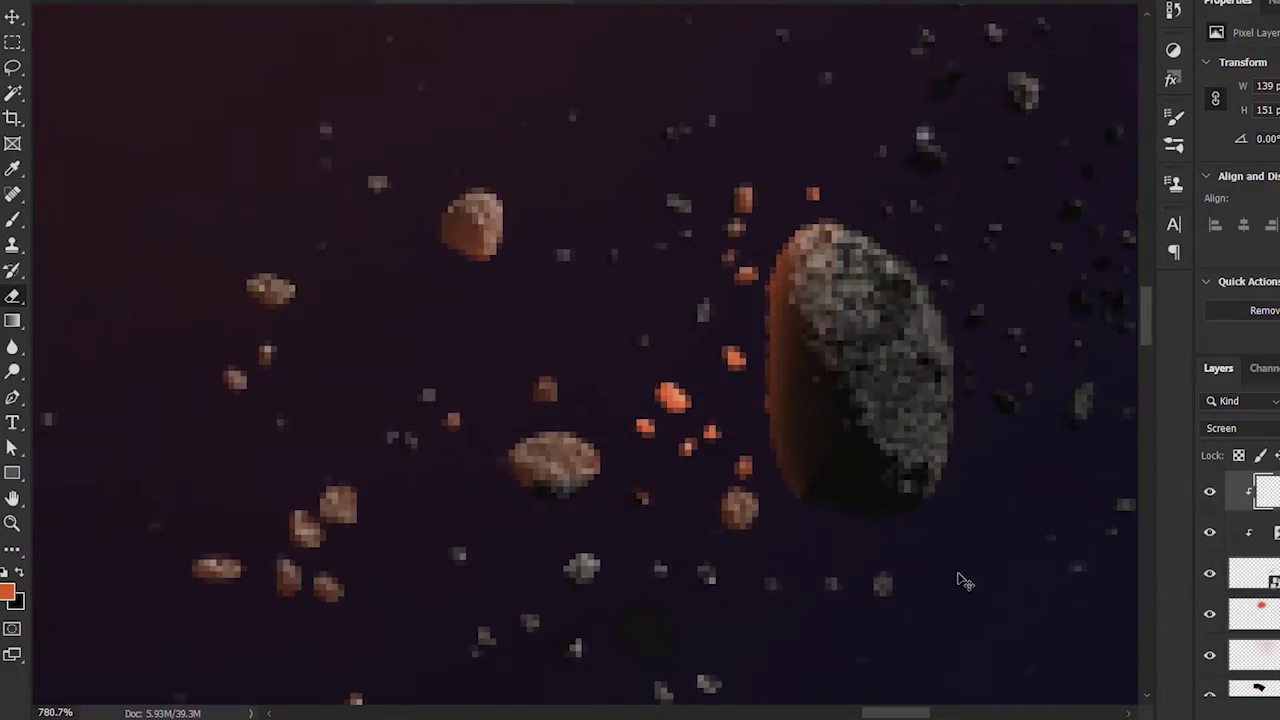
pyautogui.hotkey('ctrl', '0')
pyautogui.scroll(4, 971, 337)
pyautogui.scroll(1, 864, 345)
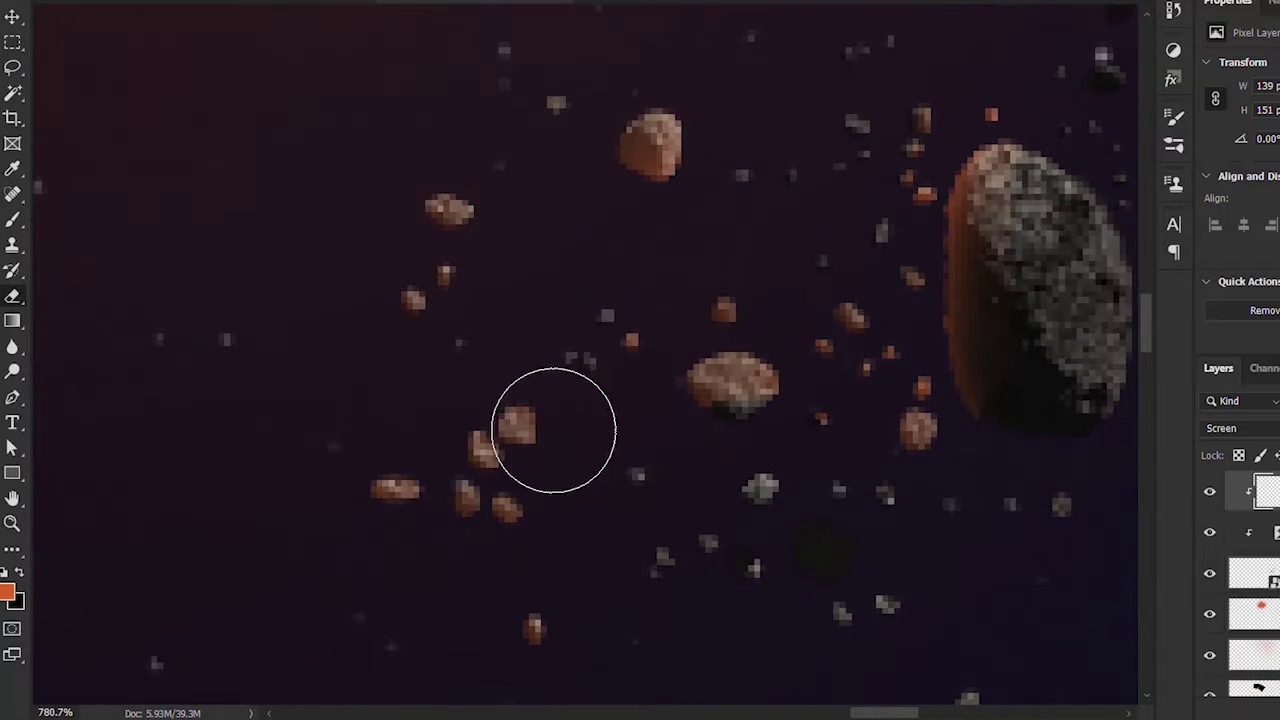
pyautogui.hotkey('ctrl', '0')
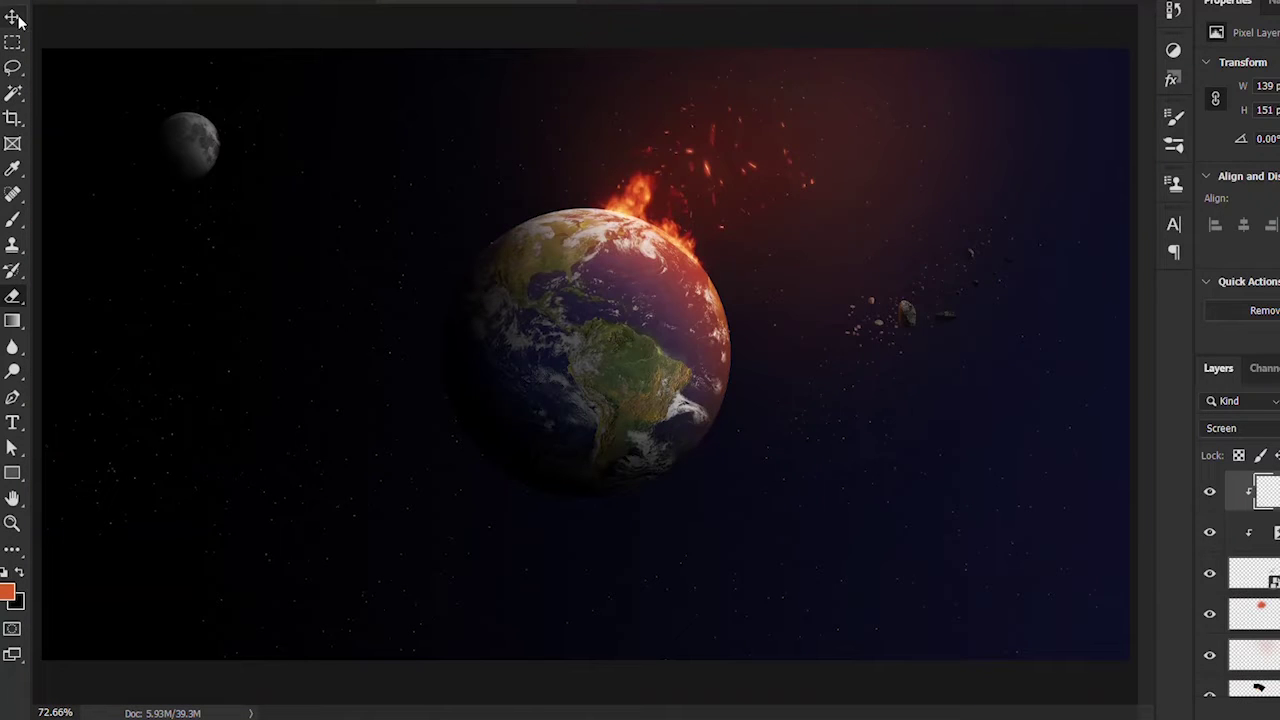
pyautogui.hotkey('alt', 'Tab')
# - Place the cratered asteroid image, scaled down and moved to the lower left
pyautogui.moveTo(640, 160)
pyautogui.mouseDown()
pyautogui.moveTo(585, 700)
pyautogui.moveTo(640, 360)
pyautogui.mouseUp()
pyautogui.moveTo(585, 49); pyautogui.dragTo(586, 351)
pyautogui.moveTo(586, 530); pyautogui.dragTo(258, 605)
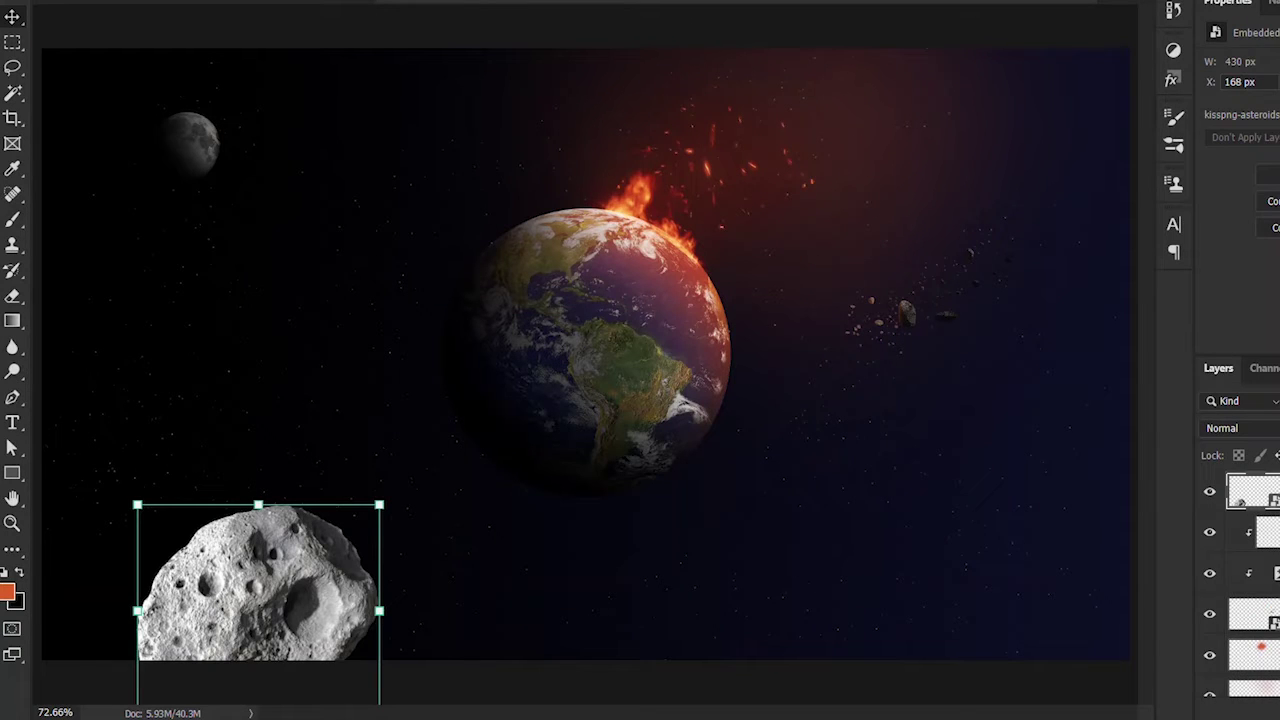
pyautogui.press('Return')
# - Darken the asteroid with a lowered exposure, masking the effect over its right side
pyautogui.moveTo(1266, 113); pyautogui.dragTo(1255, 112)
pyautogui.press('x')
pyautogui.press(']')
pyautogui.press(']')
pyautogui.press(']')
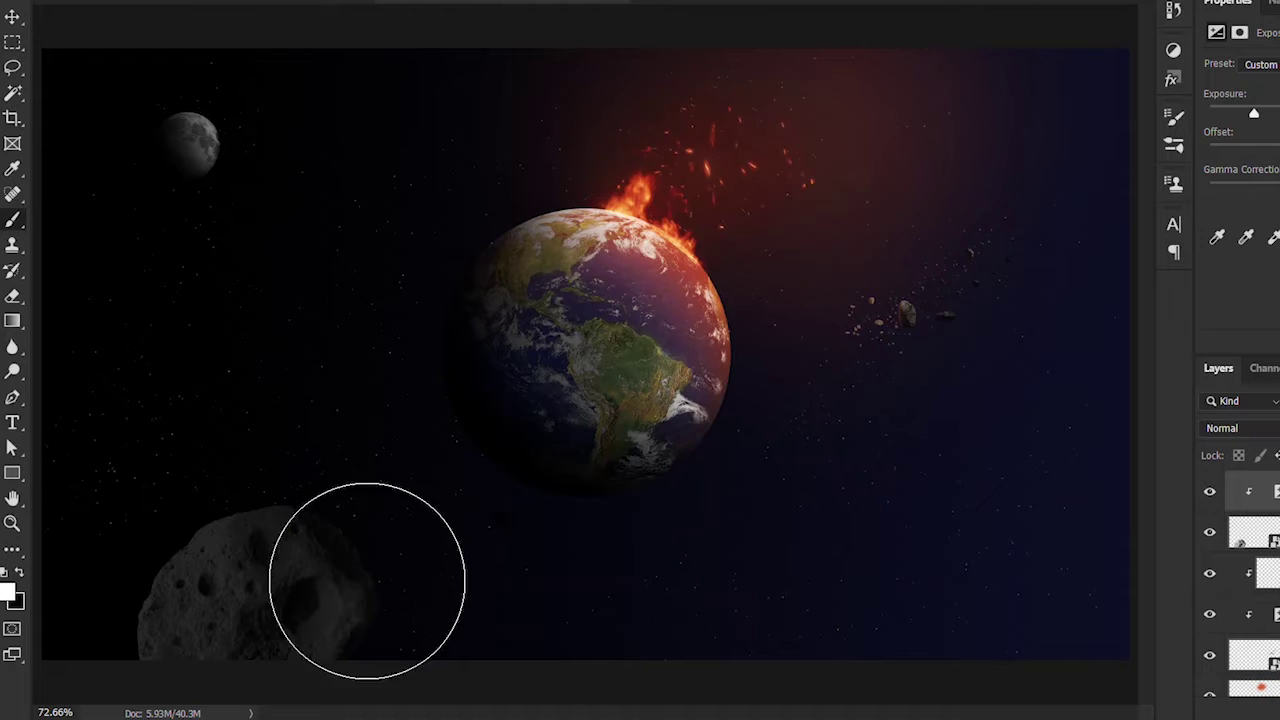
pyautogui.press('x')
pyautogui.moveTo(277, 540); pyautogui.dragTo(409, 523)
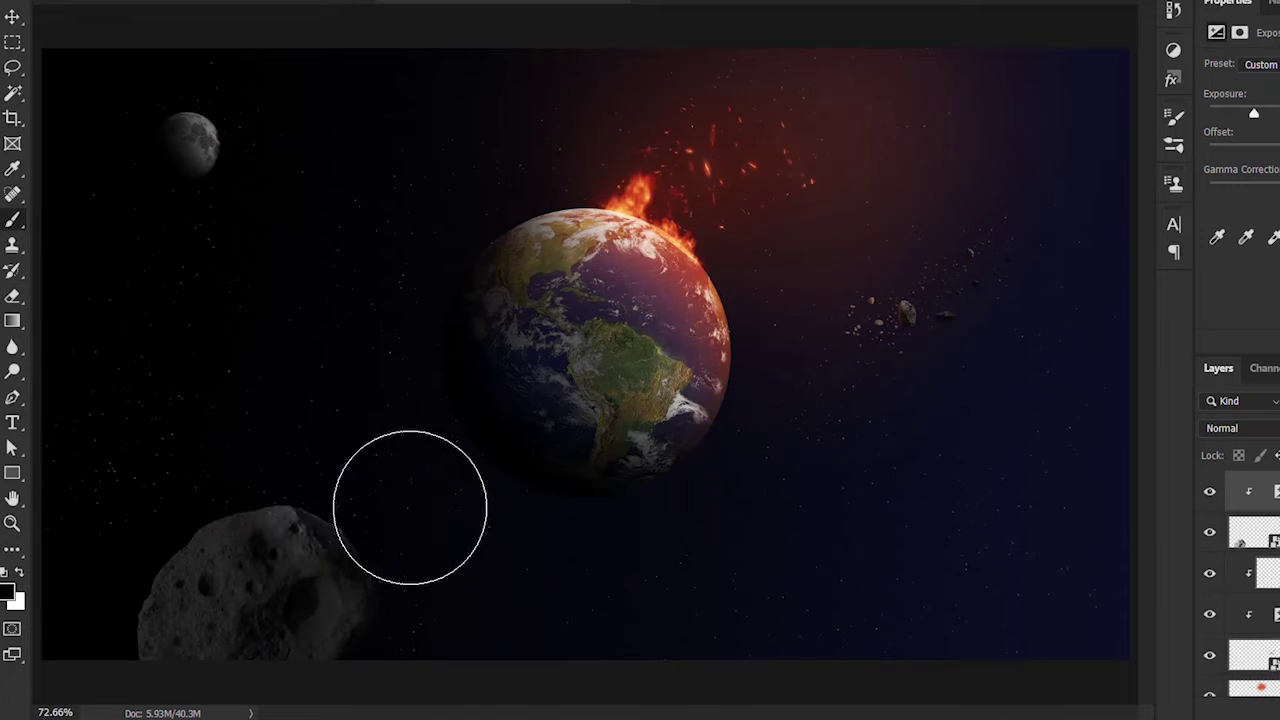
pyautogui.press('[')
pyautogui.hotkey('ctrl', 'z')
# - Set the asteroid's glow layer to Screen blending
pyautogui.click(1255, 532)
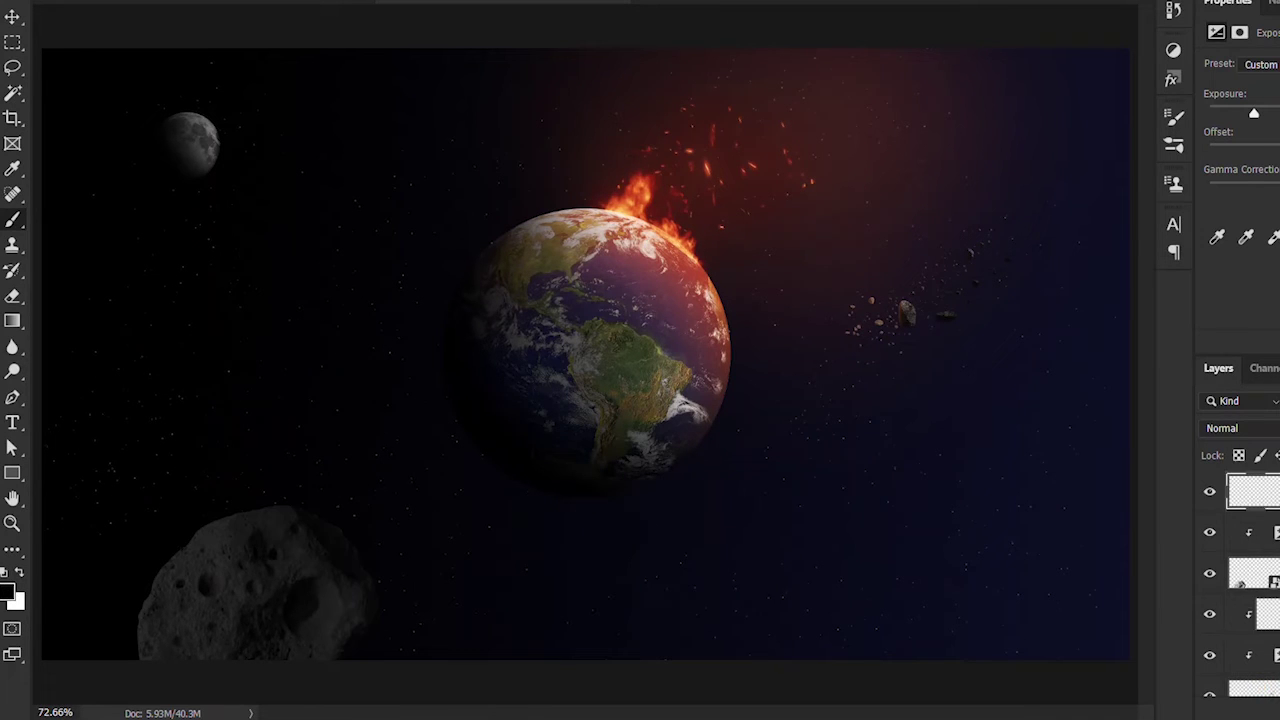
pyautogui.click(1240, 428)
pyautogui.click(1218, 392)
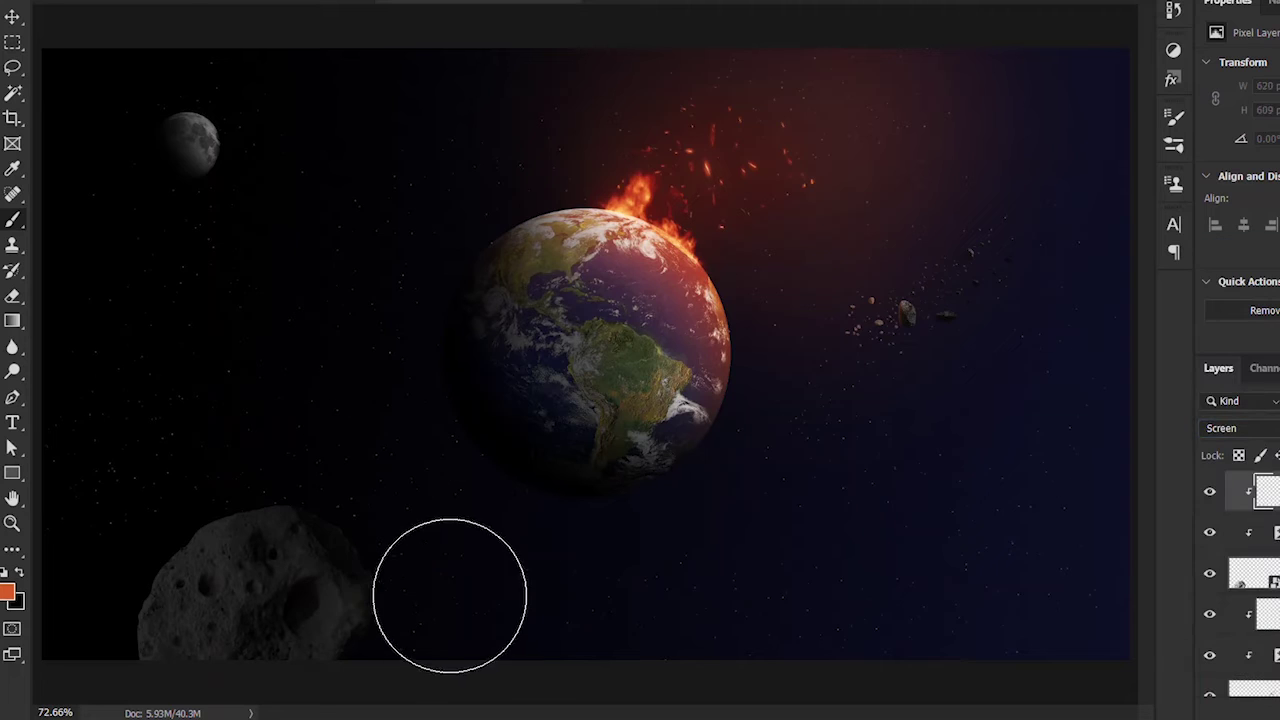
# - Paint an orange and red-orange rim glow around the asteroid, erasing the glow's inner edge
pyautogui.moveTo(315, 417); pyautogui.dragTo(123, 443)
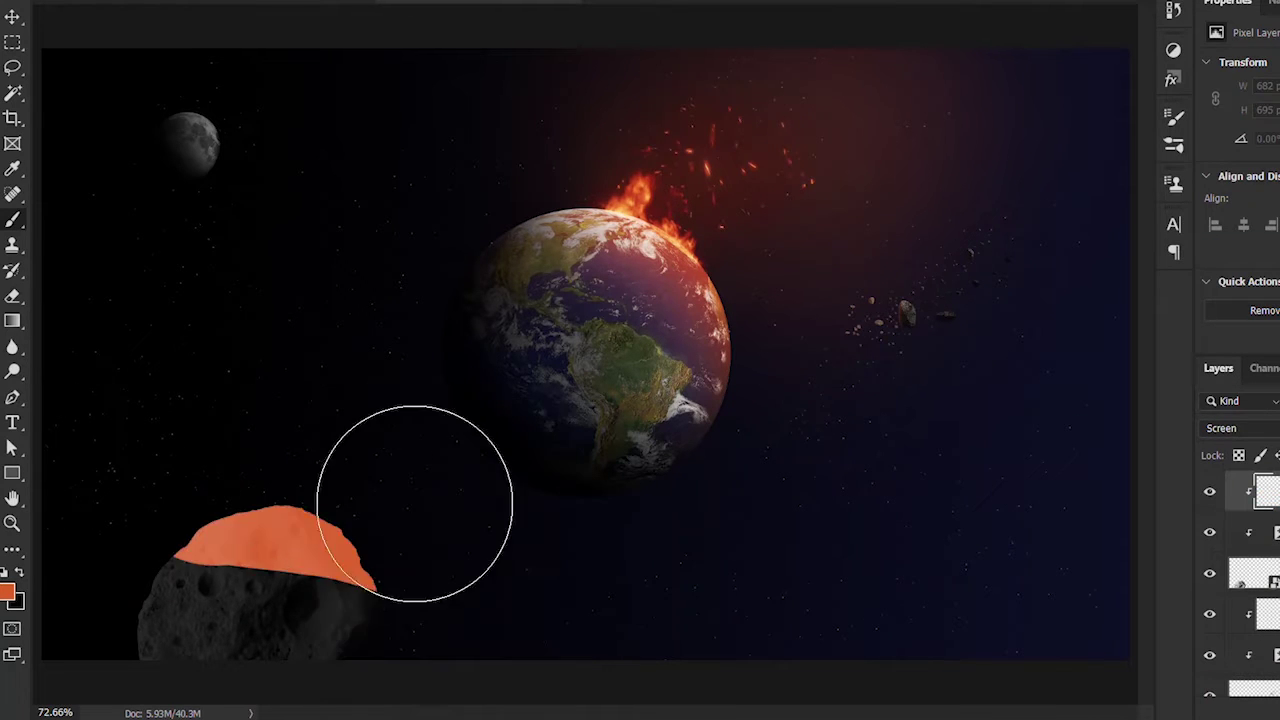
pyautogui.moveTo(415, 500); pyautogui.dragTo(386, 514)
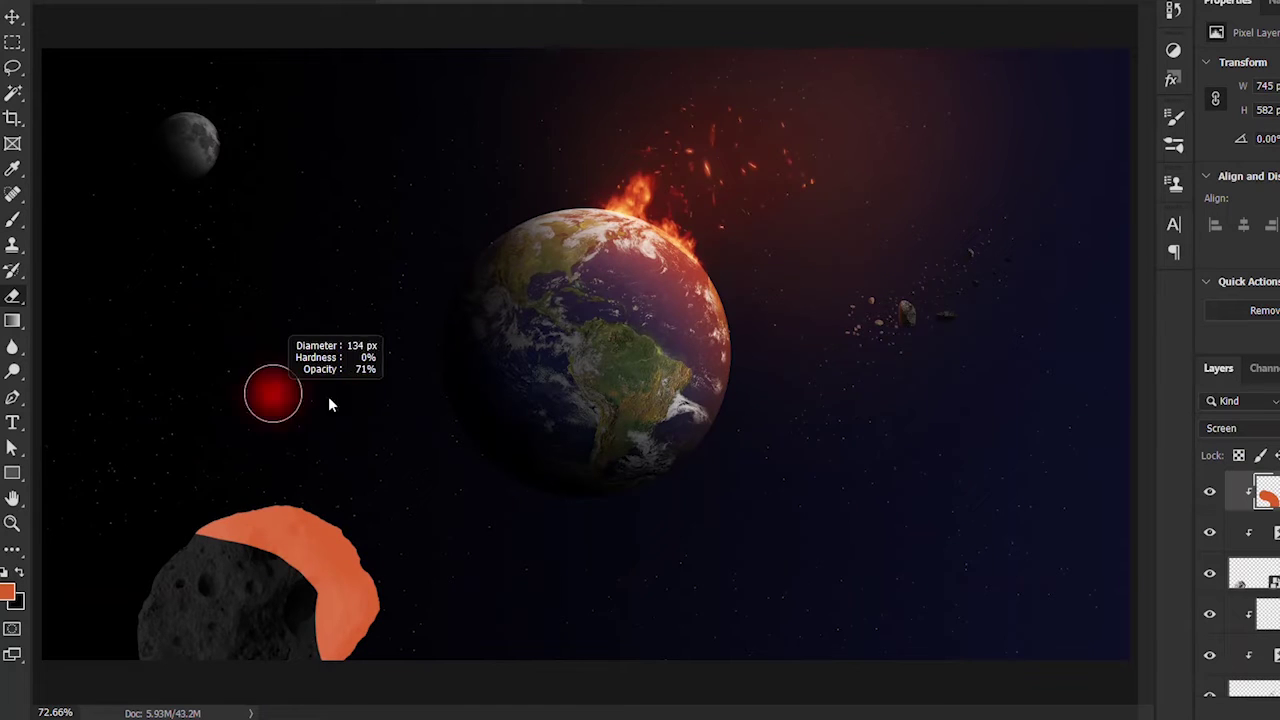
pyautogui.scroll(3, 214, 560)
pyautogui.scroll(2, 314, 549)
pyautogui.moveTo(428, 426)
pyautogui.mouseDown()
pyautogui.moveTo(423, 406)
pyautogui.moveTo(457, 451)
pyautogui.moveTo(272, 221)
pyautogui.moveTo(280, 320)
pyautogui.moveTo(346, 400)
pyautogui.moveTo(323, 277)
pyautogui.moveTo(383, 370)
pyautogui.mouseUp()
pyautogui.scroll(-3, 383, 370)
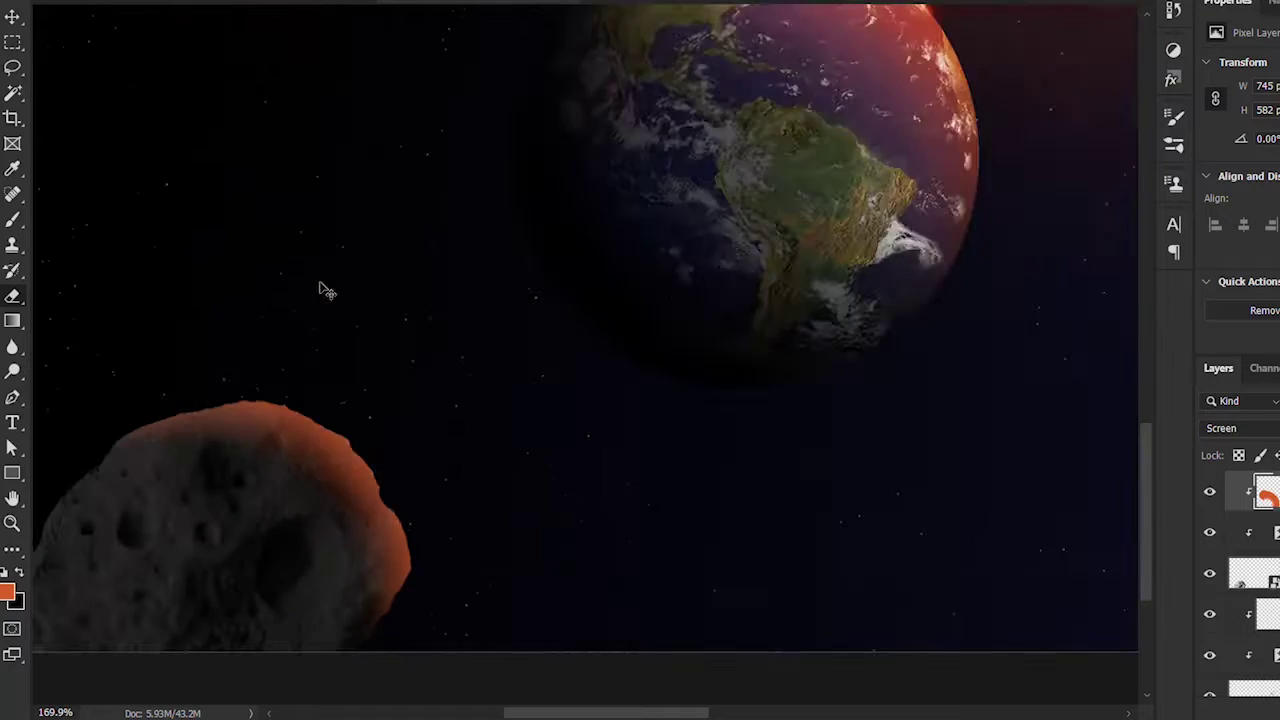
pyautogui.scroll(-2, 383, 370)
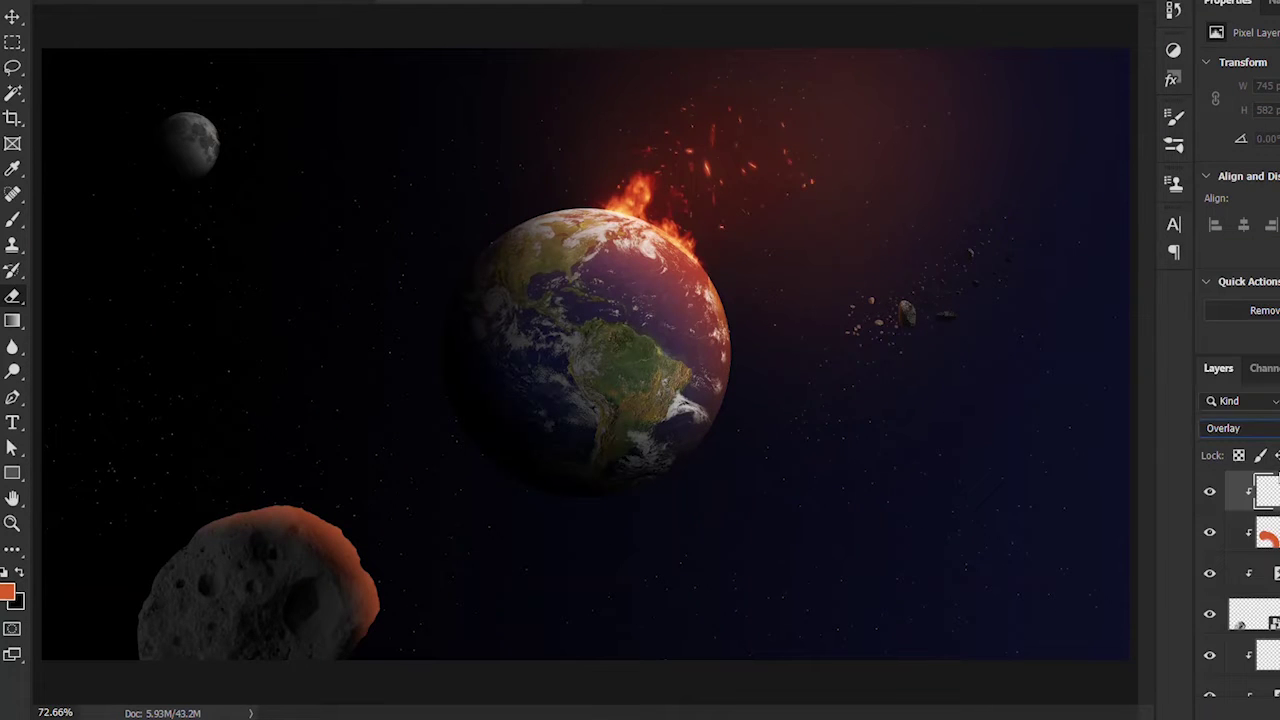
pyautogui.moveTo(290, 600); pyautogui.dragTo(318, 588)
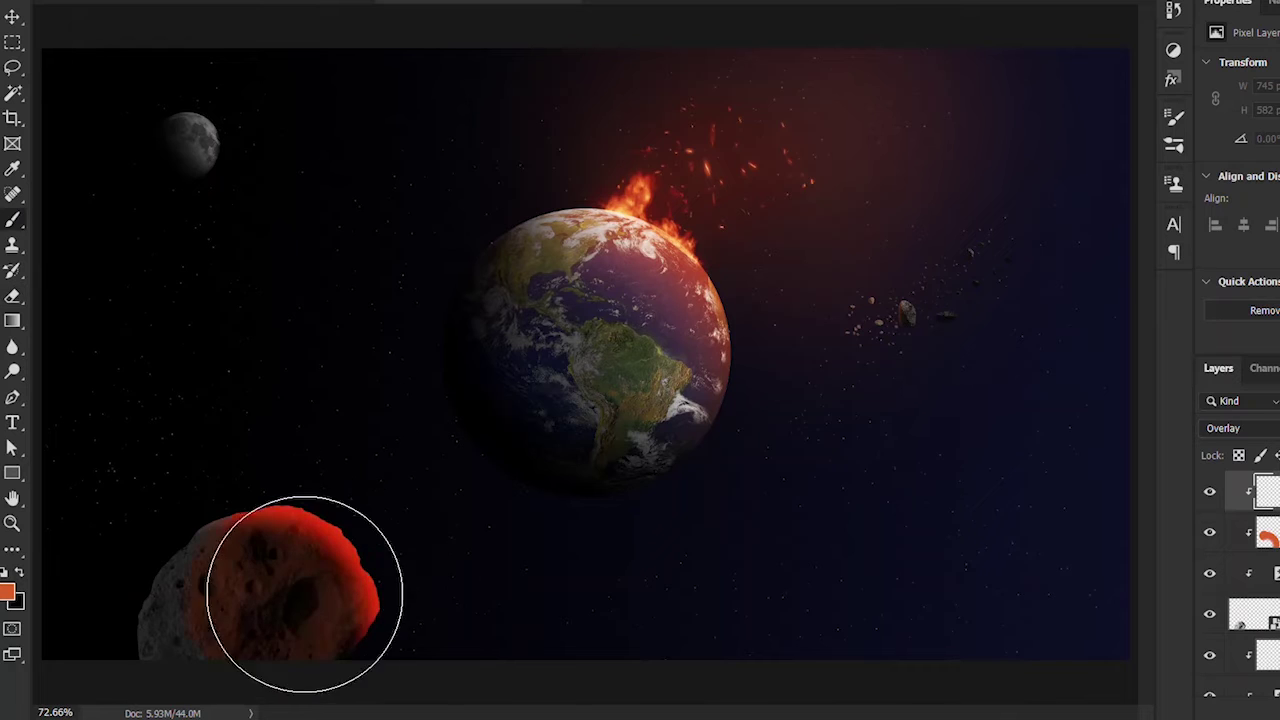
pyautogui.hotkey('ctrl', 'z')
pyautogui.rightClick(314, 400)
pyautogui.press('Escape')
pyautogui.moveTo(318, 537); pyautogui.dragTo(429, 543)
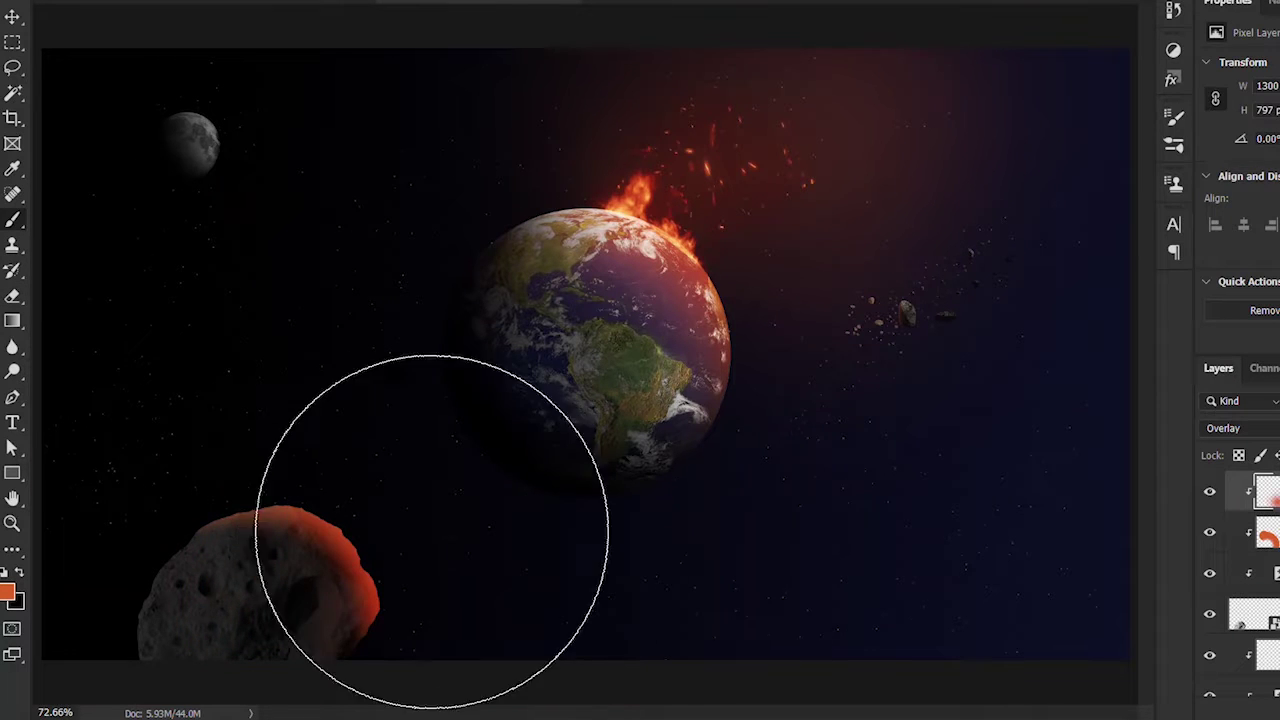
# - Apply a 22.2-pixel Gaussian blur to the large foreground asteroid
pyautogui.press('v')
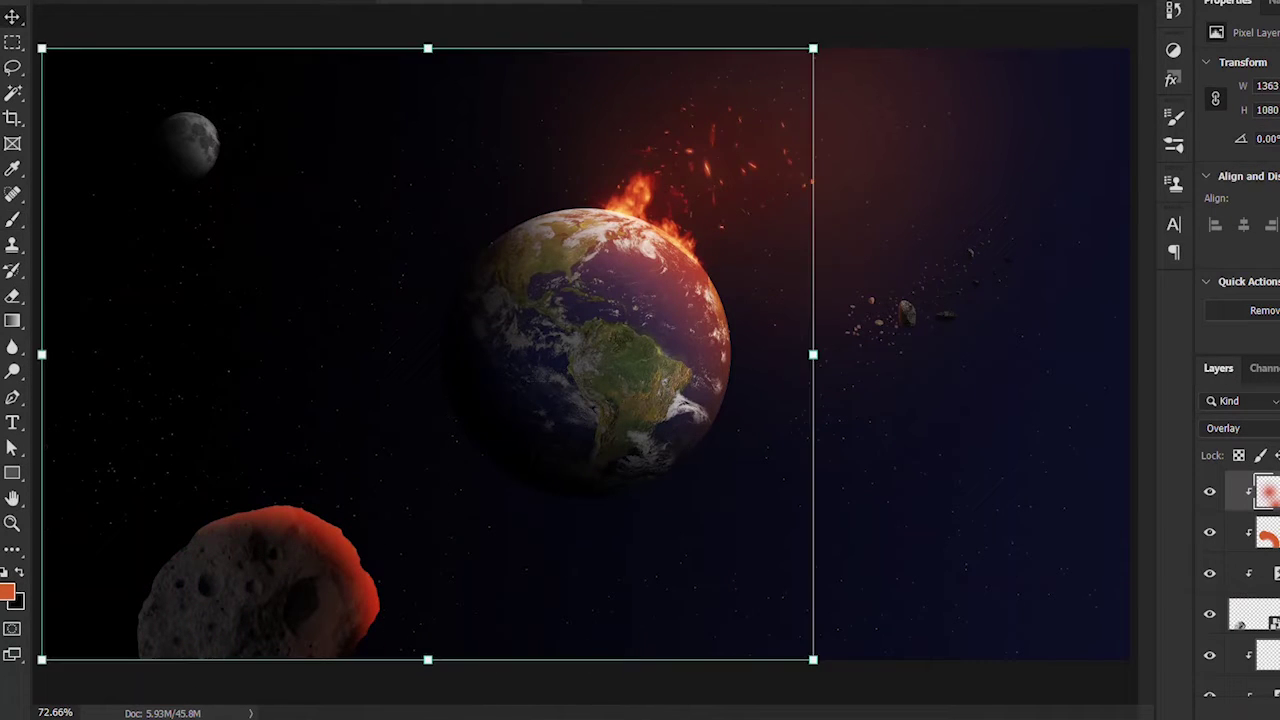
pyautogui.click(250, 600)
pyautogui.click(265, 0)
pyautogui.click(547, 208)
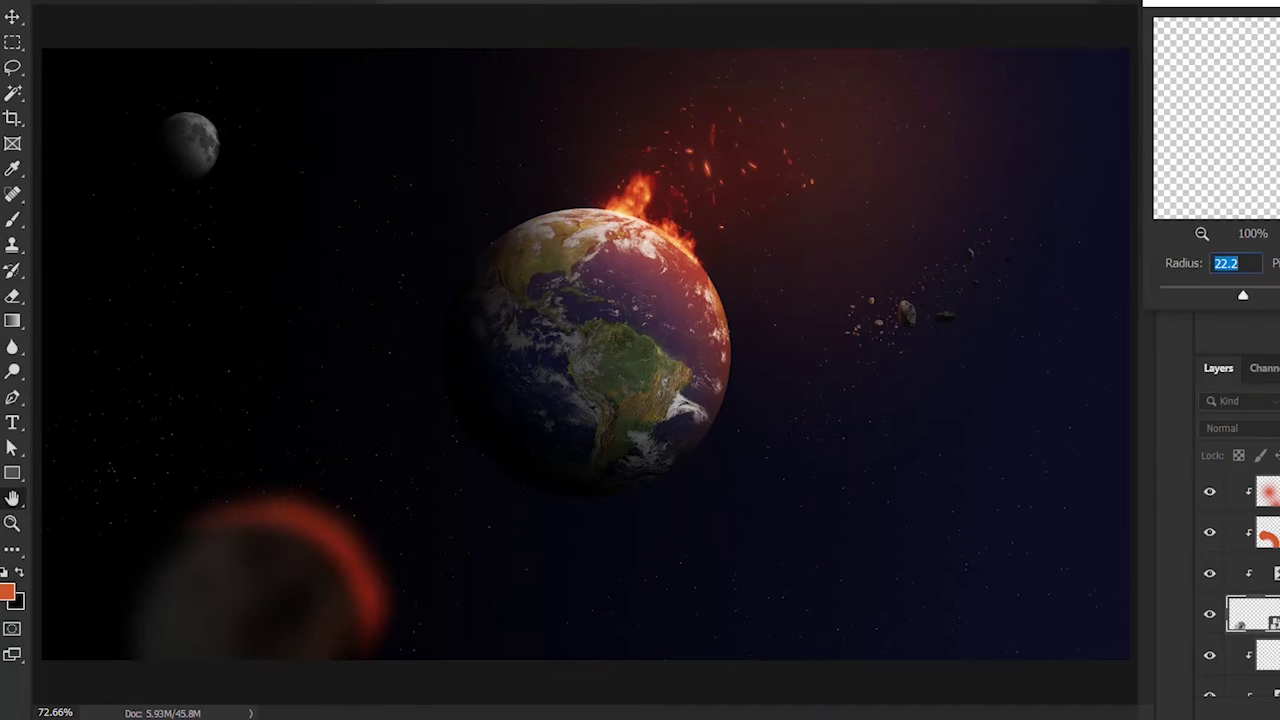
pyautogui.press('Return')
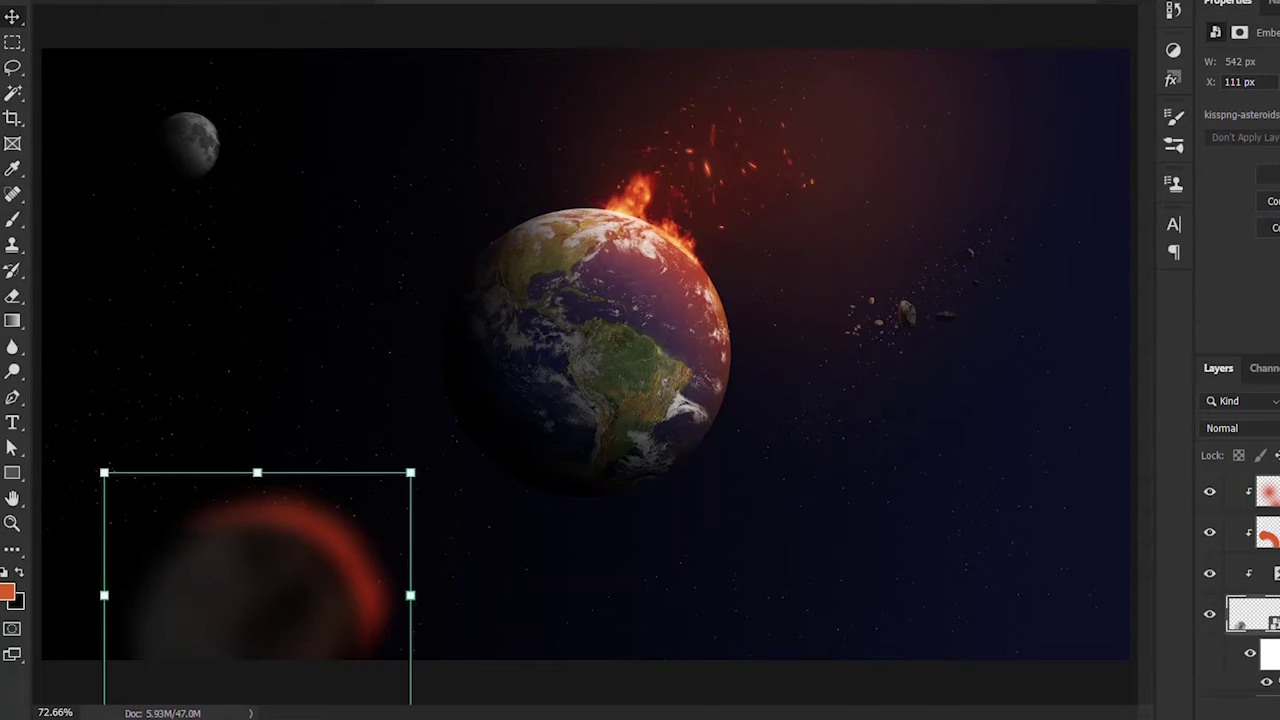
# - Bring in the asteroid image, shrunk and moved to the upper left
pyautogui.hotkey('alt', 'Tab')
pyautogui.moveTo(543, 143); pyautogui.dragTo(466, 237)
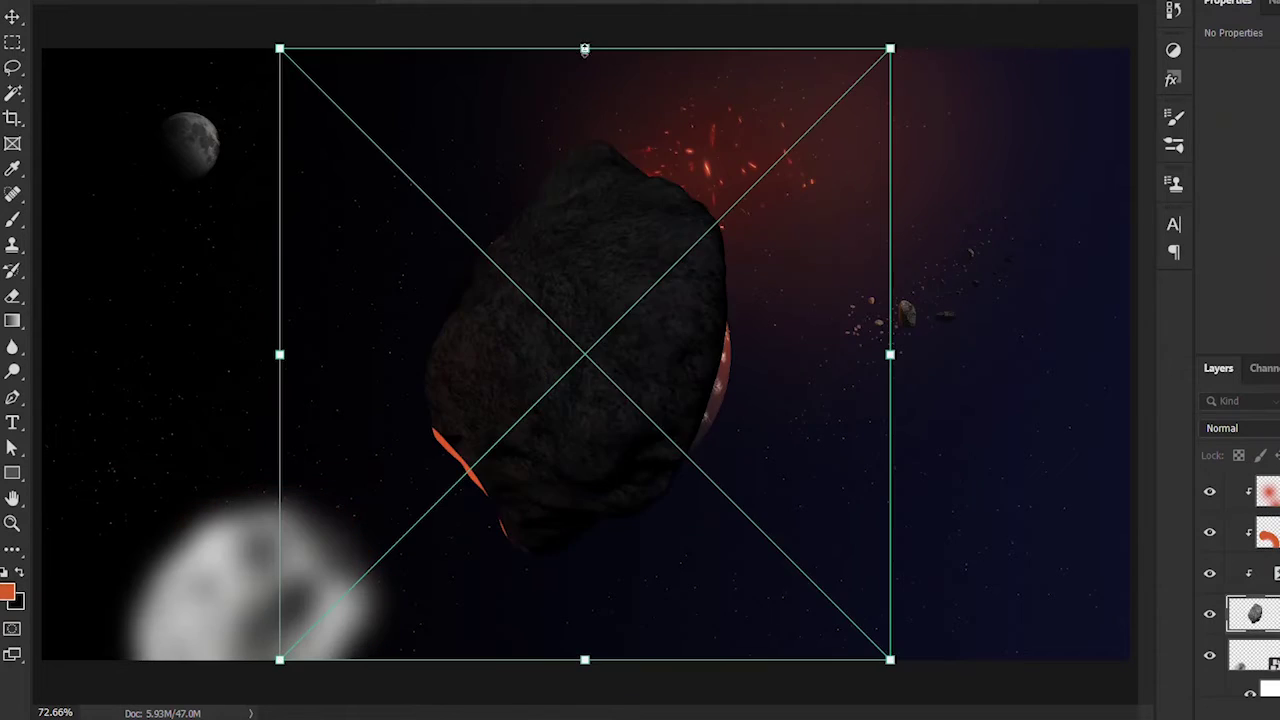
pyautogui.moveTo(585, 50); pyautogui.dragTo(585, 437)
pyautogui.moveTo(600, 506); pyautogui.dragTo(323, 286)
pyautogui.press('Return')
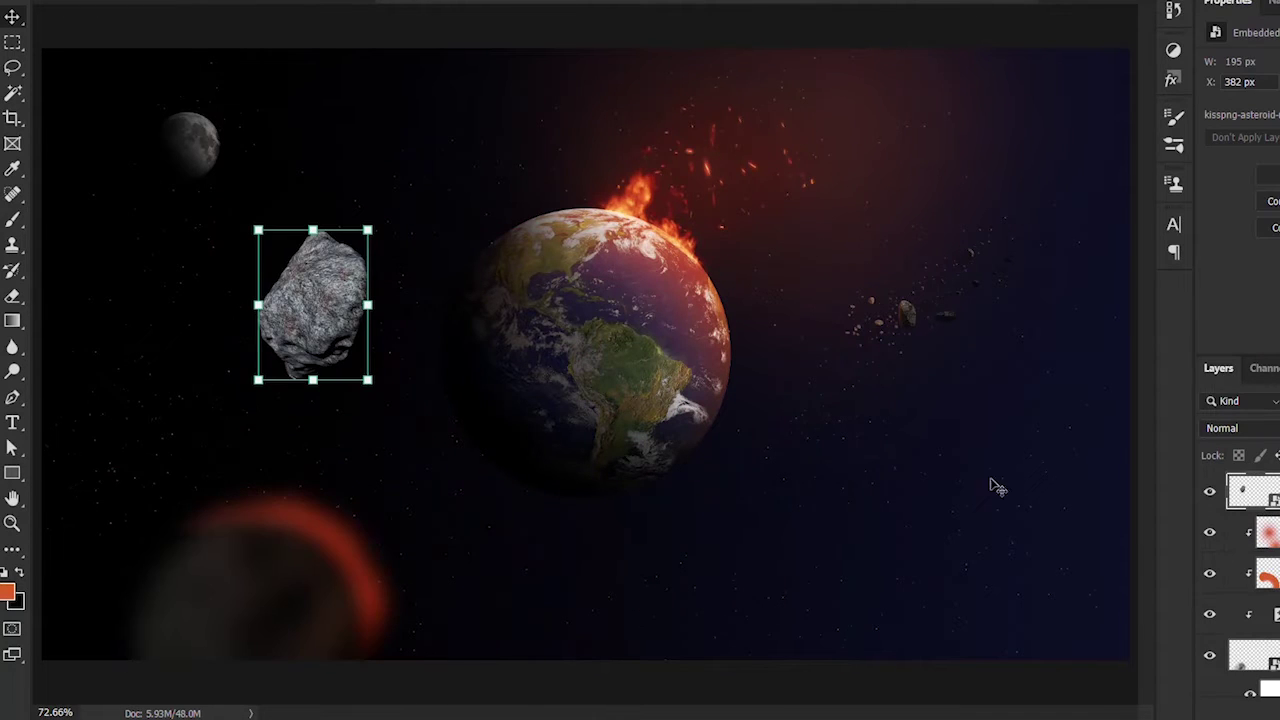
# - Shrink the asteroid to a small rock and rotate it about 45 degrees
pyautogui.hotkey('ctrl', 't')
pyautogui.moveTo(423, 209); pyautogui.dragTo(371, 334)
pyautogui.moveTo(300, 400); pyautogui.dragTo(300, 306)
pyautogui.moveTo(385, 225); pyautogui.dragTo(415, 311)
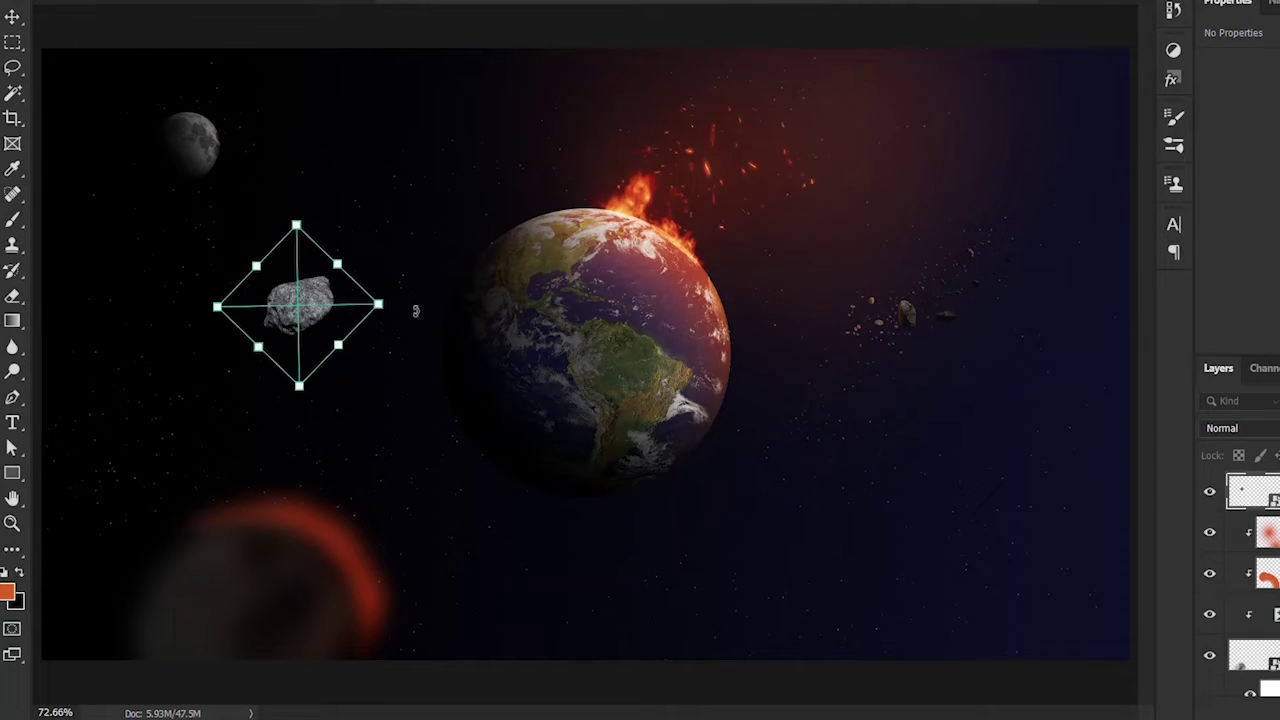
pyautogui.press('Return')
pyautogui.hotkey('ctrl', 't')
pyautogui.moveTo(263, 279); pyautogui.dragTo(278, 296)
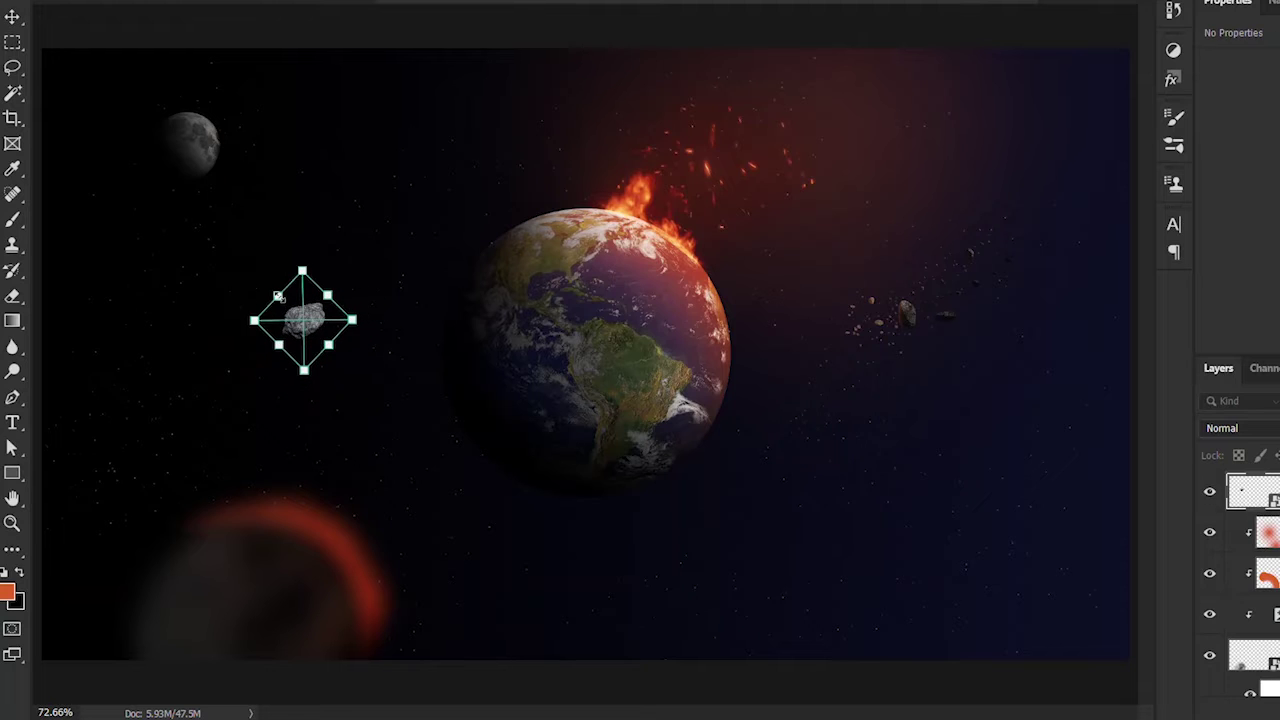
pyautogui.press('Return')
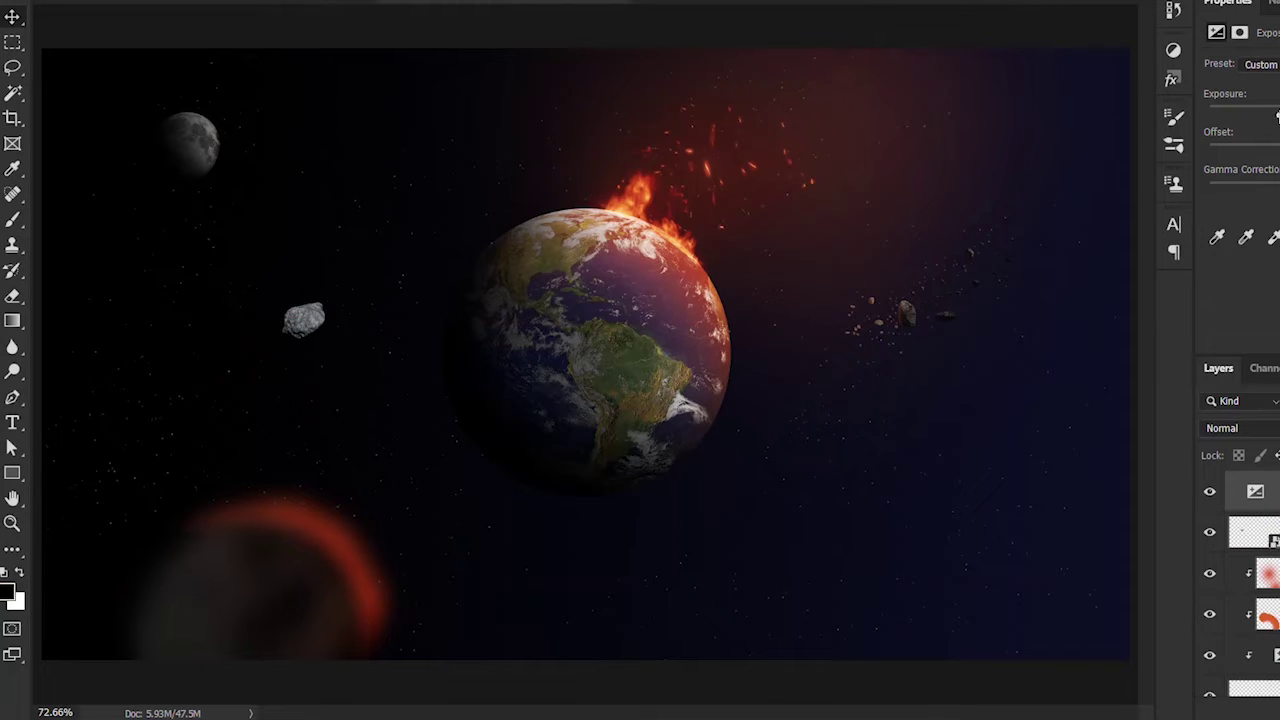
# - Darken the small asteroid with exposure and paint orange glow on its lower-right edge
pyautogui.moveTo(1277, 116); pyautogui.dragTo(1262, 113)
pyautogui.scroll(10, 243, 329)
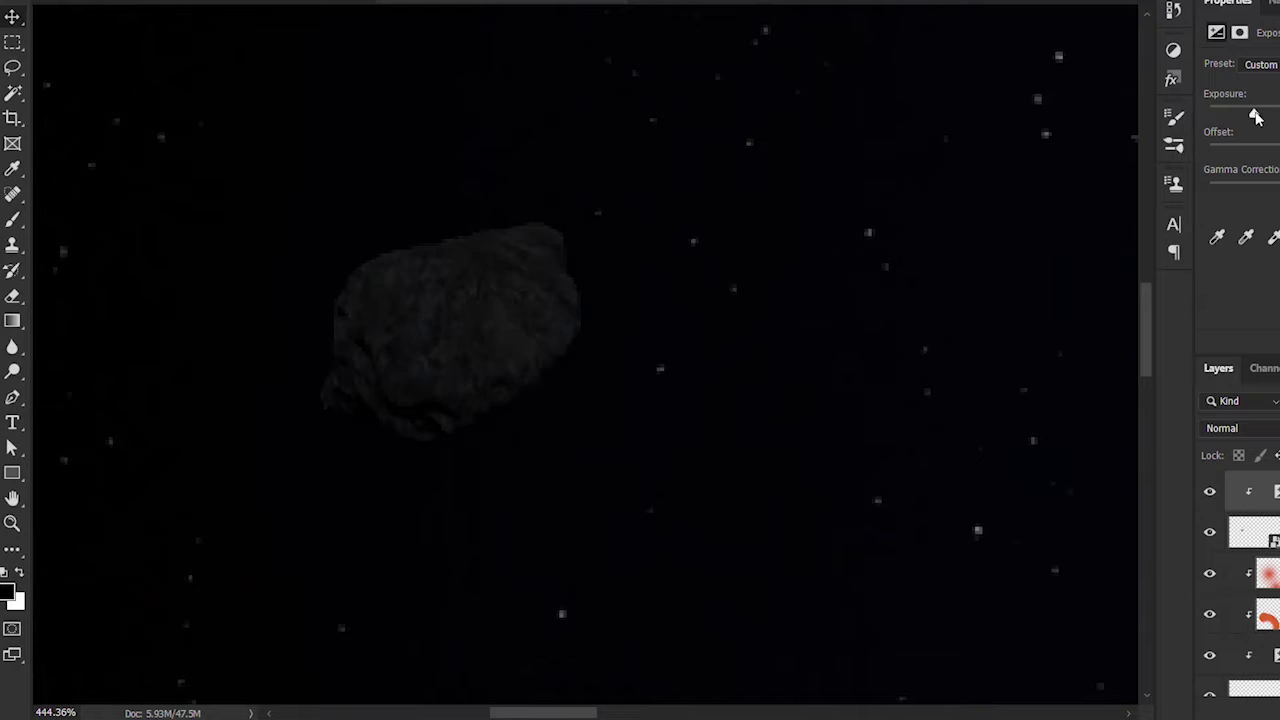
pyautogui.rightClick(670, 331)
pyautogui.moveTo(565, 240)
pyautogui.mouseDown()
pyautogui.moveTo(575, 330)
pyautogui.moveTo(470, 420)
pyautogui.mouseUp()
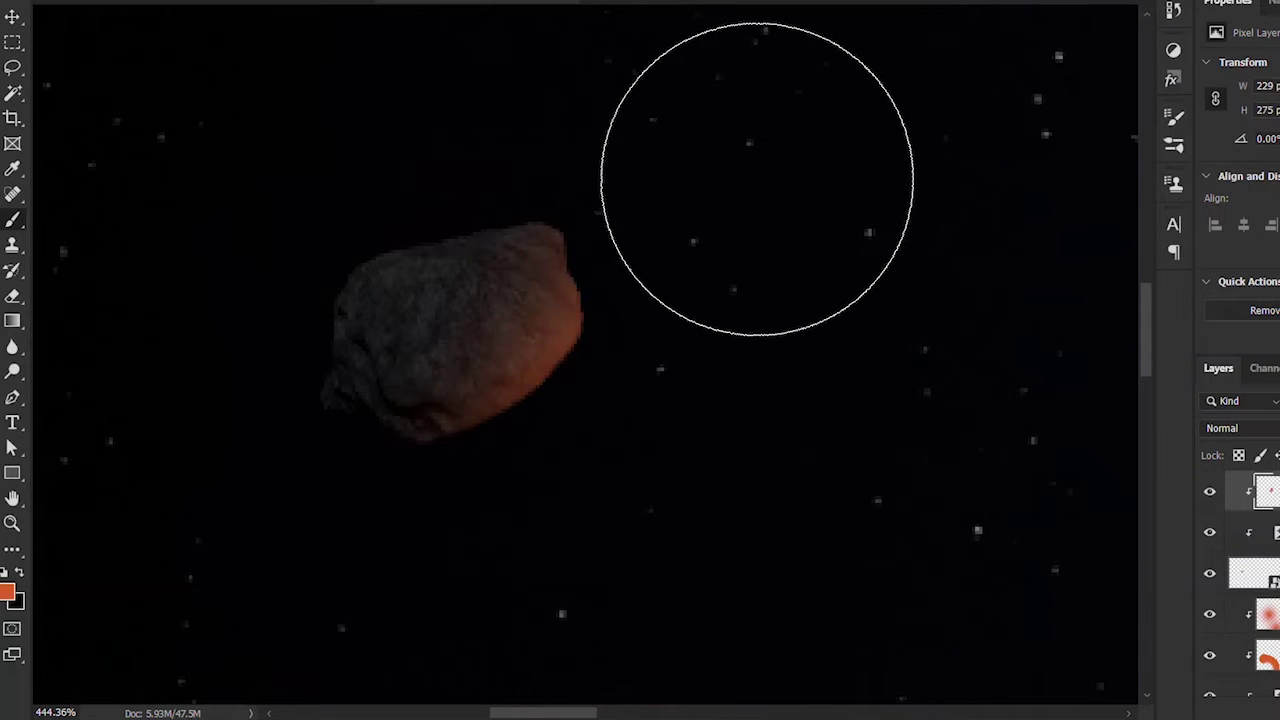
pyautogui.scroll(-10, 586, 314)
pyautogui.press('v')
pyautogui.click(769, 677)
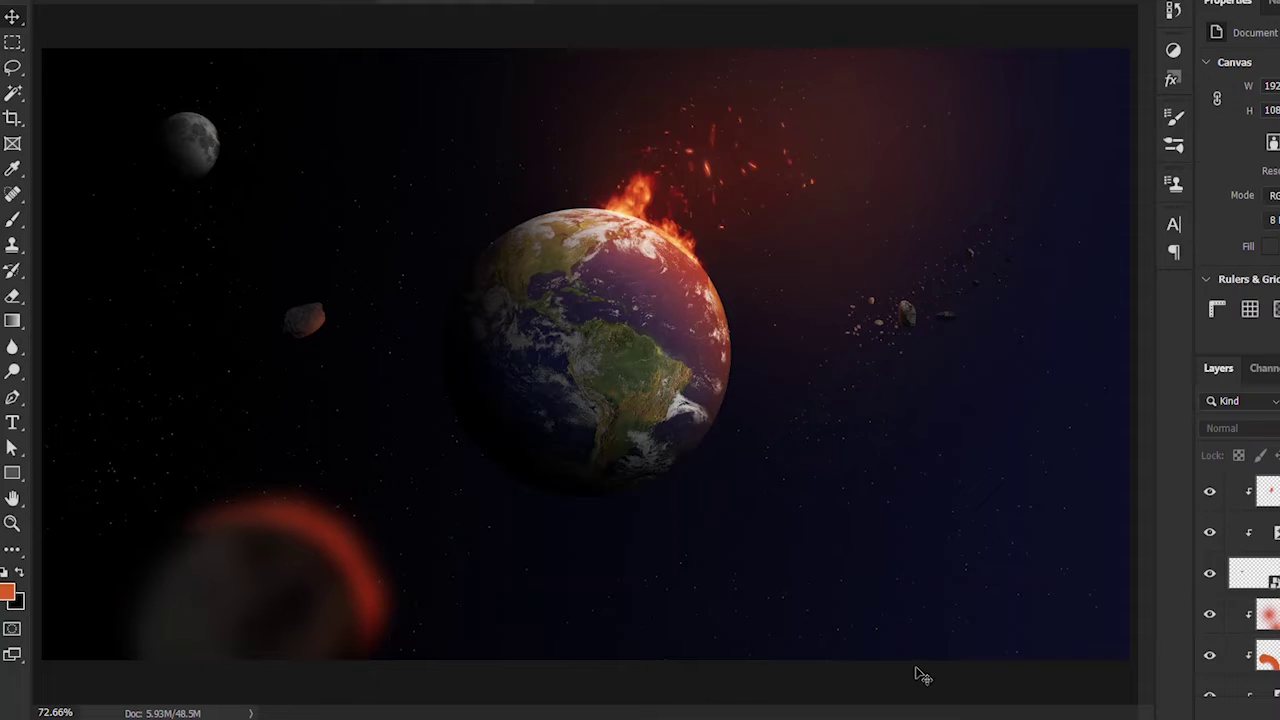
# - Soften the small asteroid with a 2.3-pixel Gaussian blur
pyautogui.click(308, 322)
pyautogui.click(258, 2)
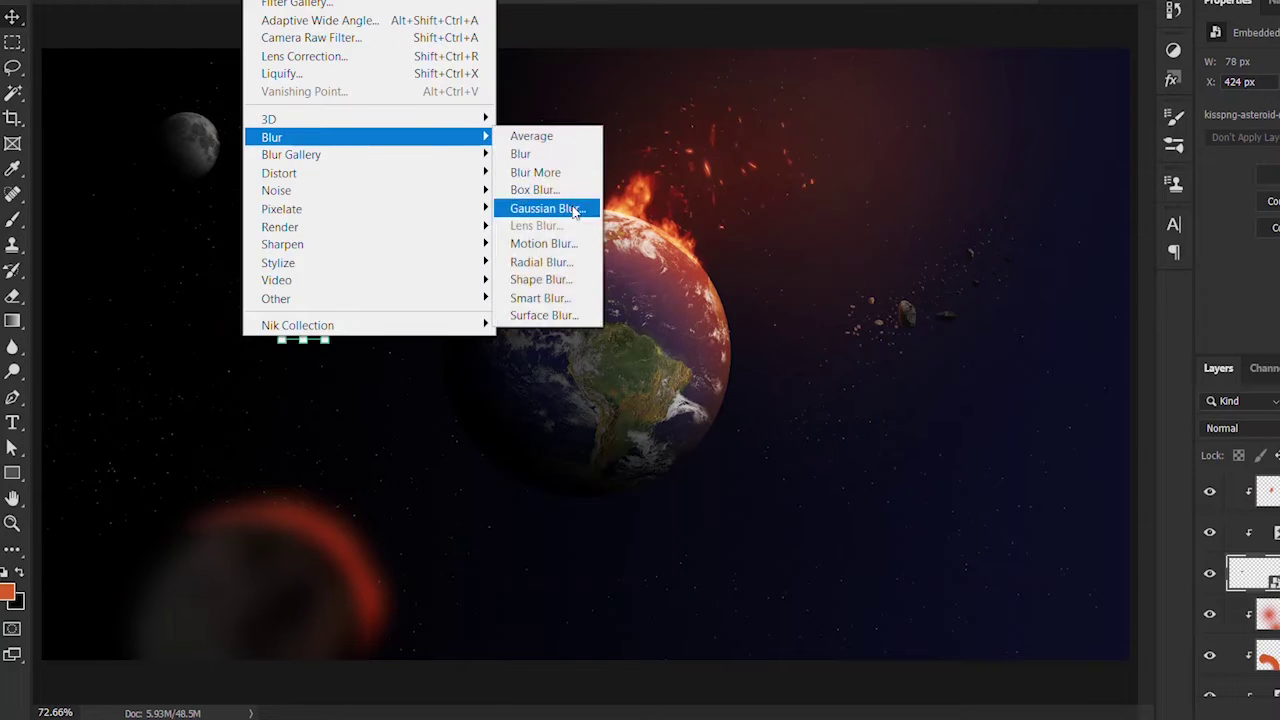
pyautogui.click(543, 206)
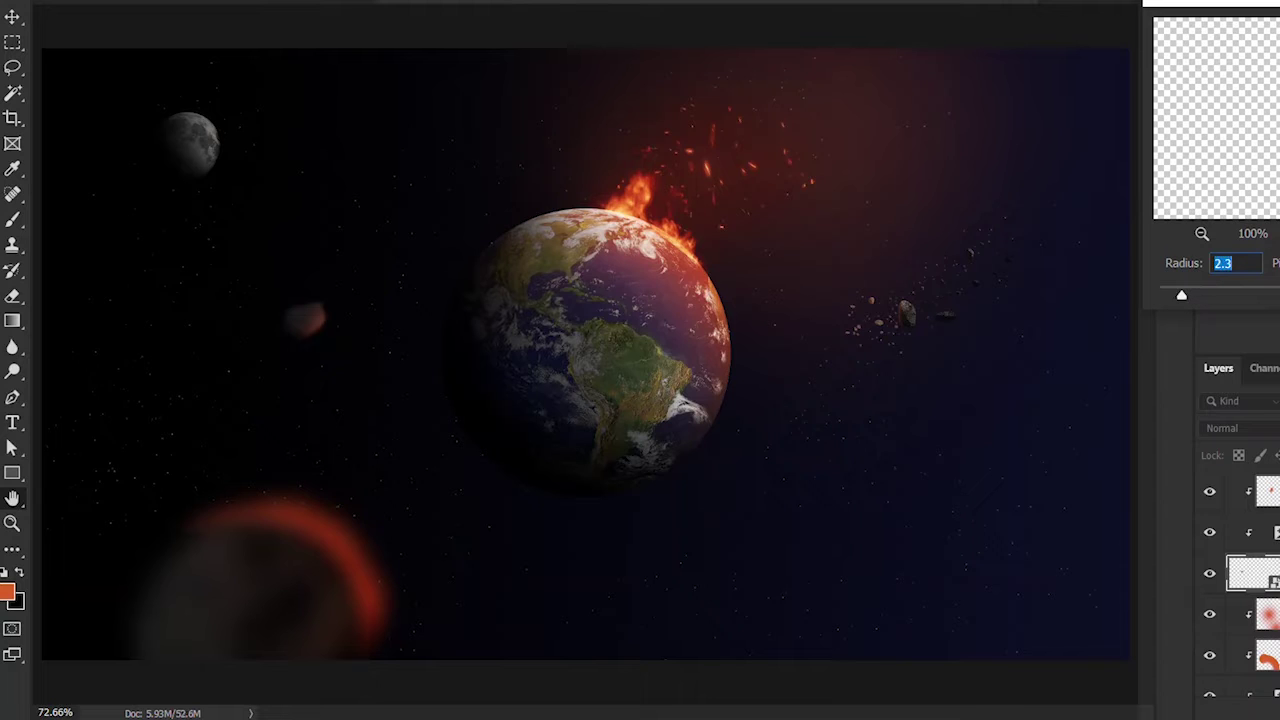
pyautogui.press('Return')
# - Soften the moon with a 2.1-pixel Gaussian blur
pyautogui.moveTo(143, 49); pyautogui.dragTo(409, 251)
pyautogui.click(258, 2)
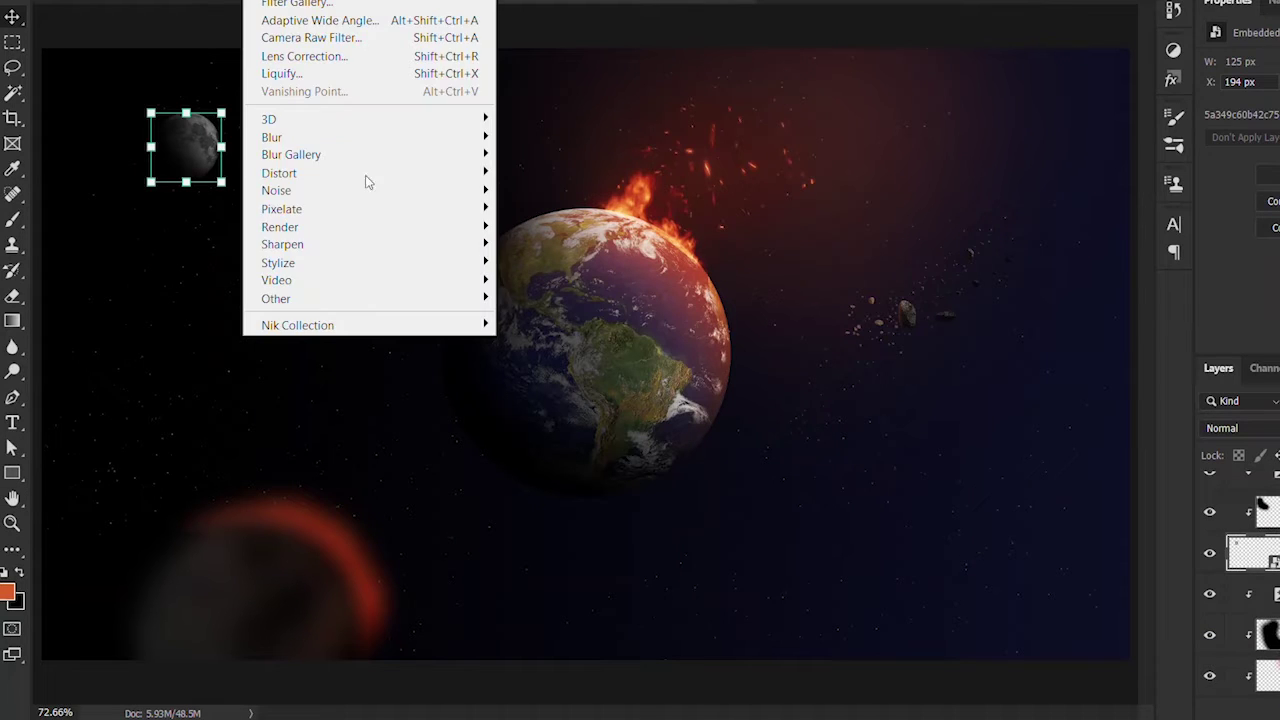
pyautogui.click(545, 208)
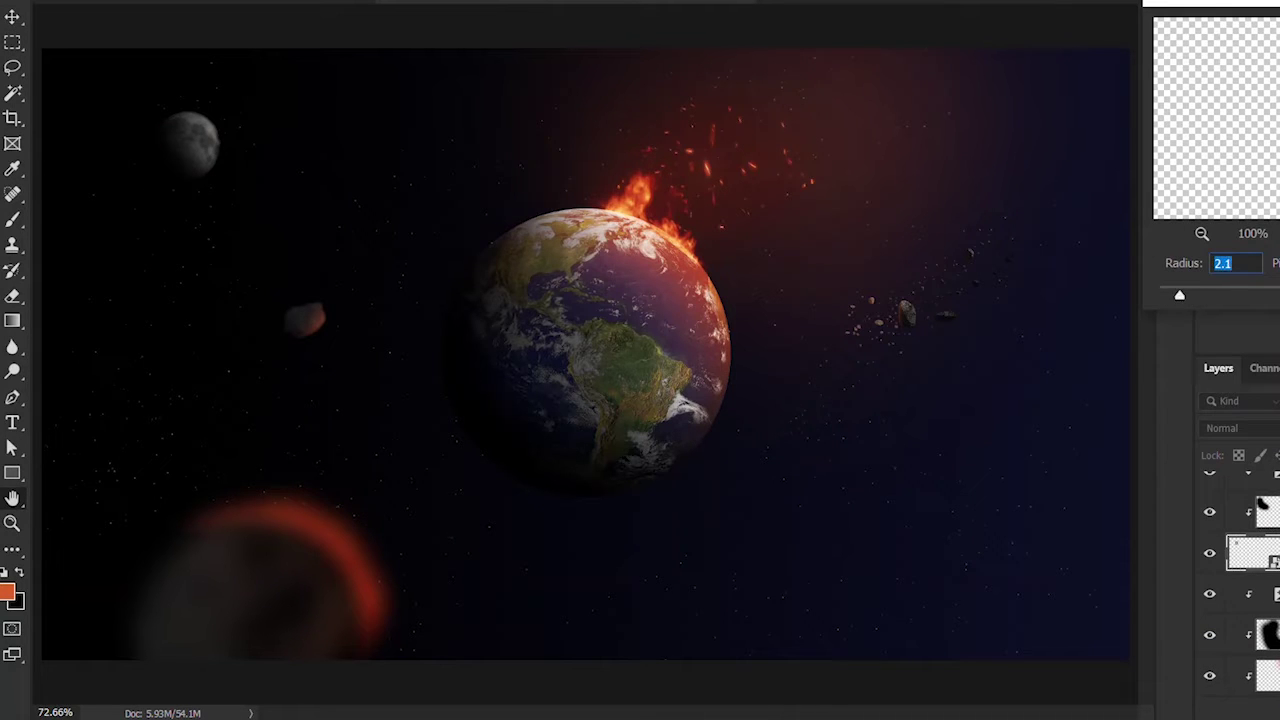
pyautogui.press('Return')
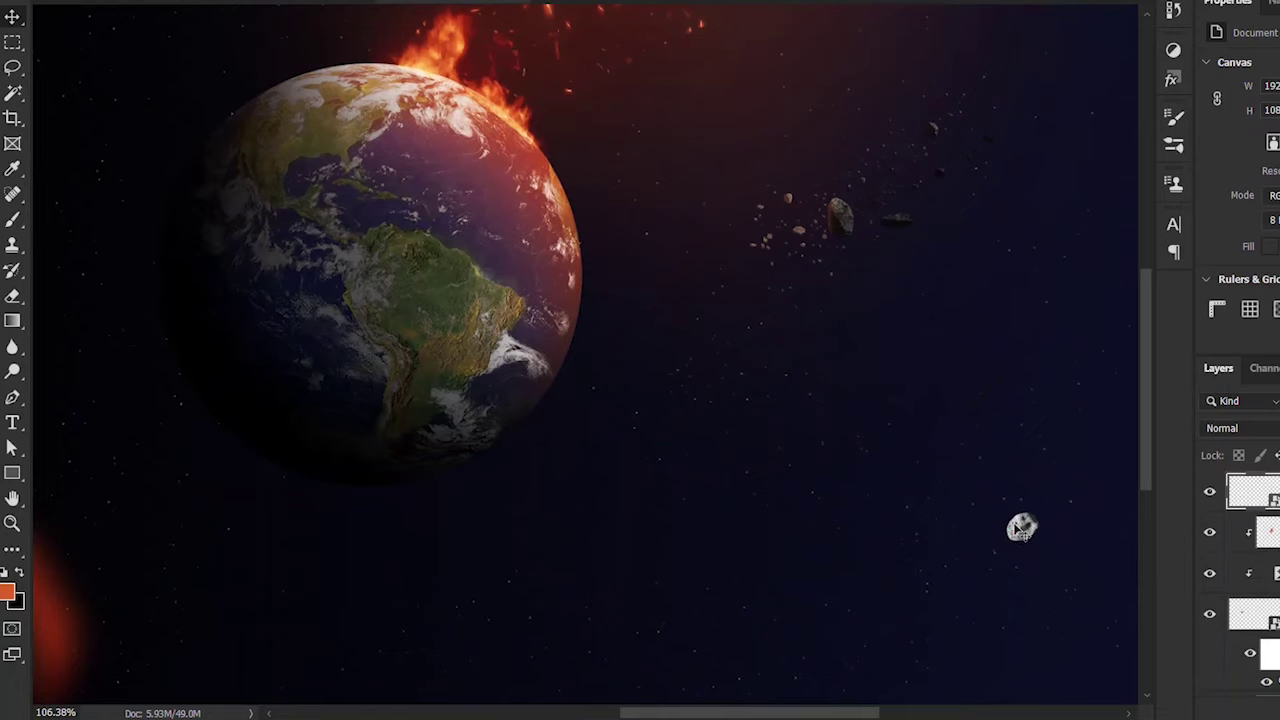
# - Place a cratered asteroid below Earth and a smaller copy to the upper right
pyautogui.moveTo(1023, 527); pyautogui.dragTo(755, 600)
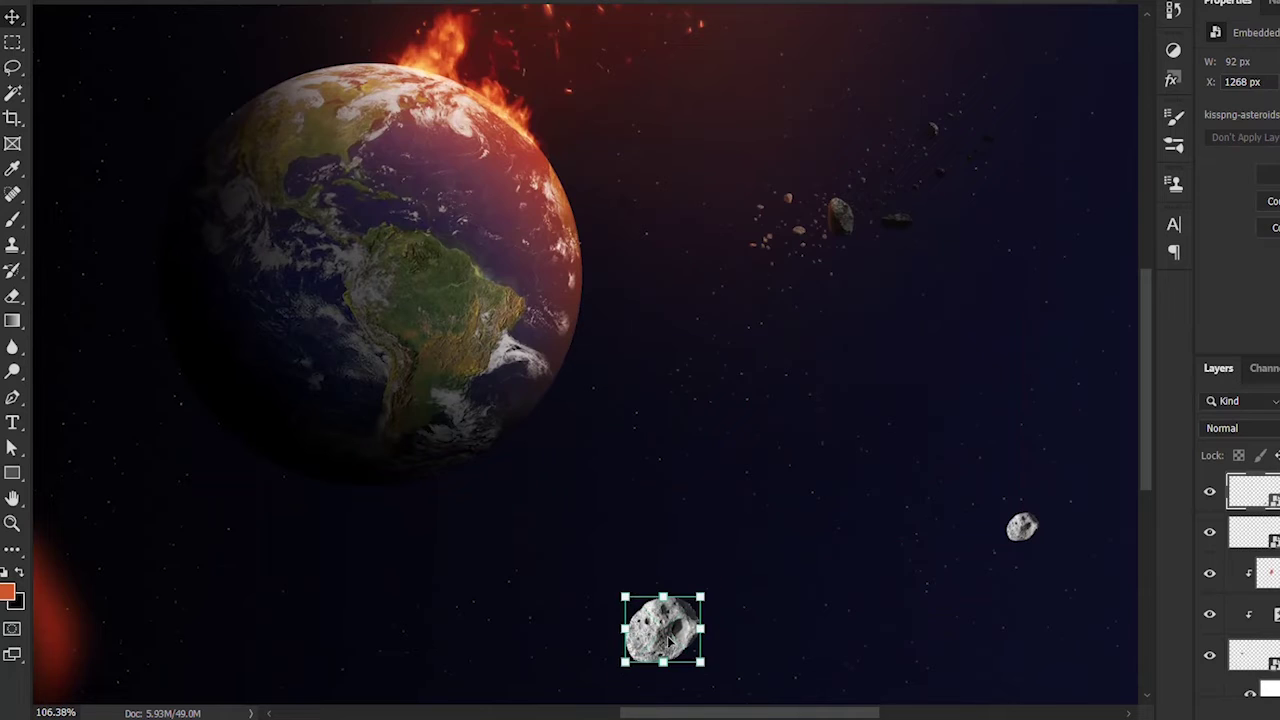
pyautogui.moveTo(675, 640); pyautogui.dragTo(958, 95)
pyautogui.scroll(3, 962, 99)
pyautogui.moveTo(962, 289); pyautogui.dragTo(935, 238)
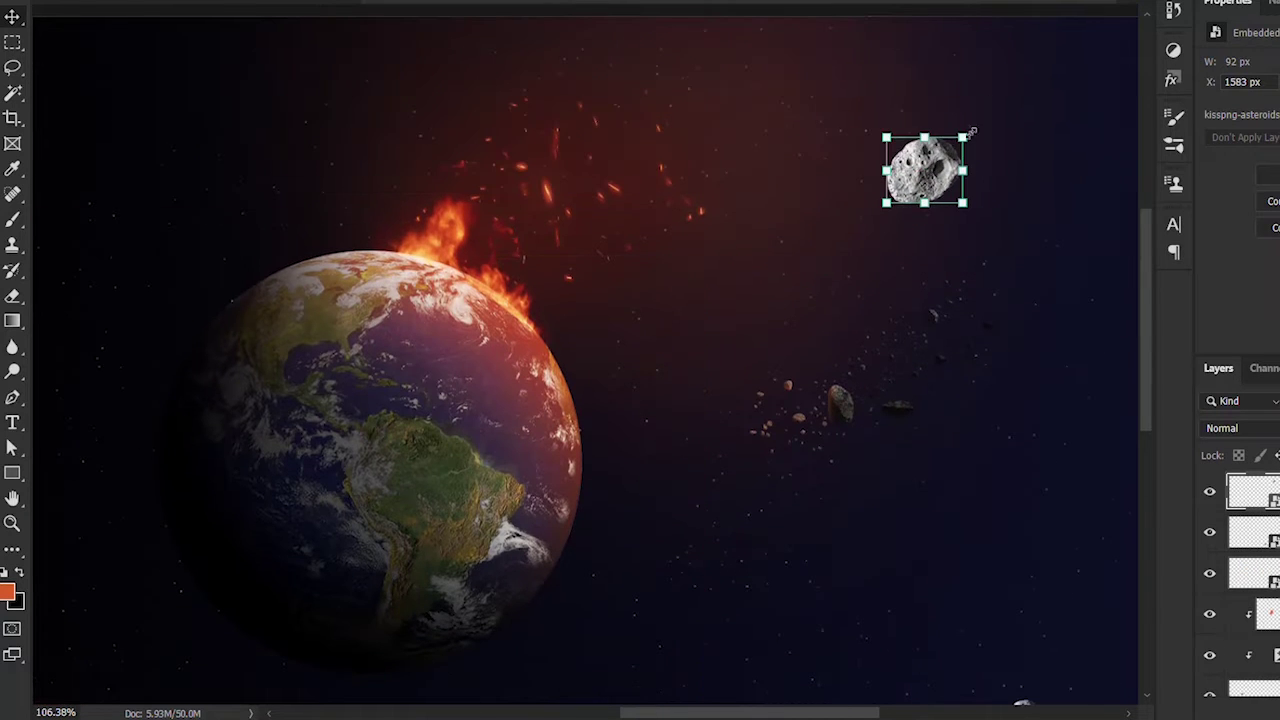
pyautogui.moveTo(966, 129); pyautogui.dragTo(988, 101)
pyautogui.hotkey('ctrl', '0')
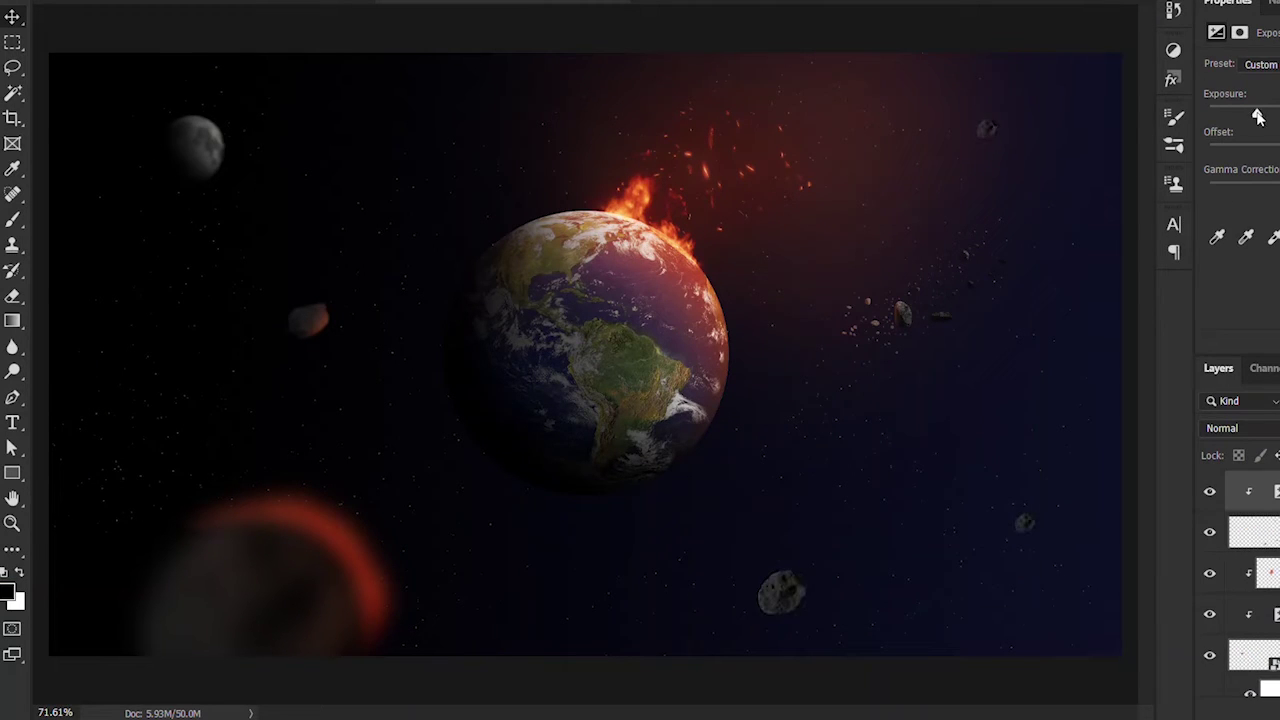
# - Add a Screen glow layer and a clipped Overlay layer above it
pyautogui.click(1240, 428)
pyautogui.click(1225, 405)
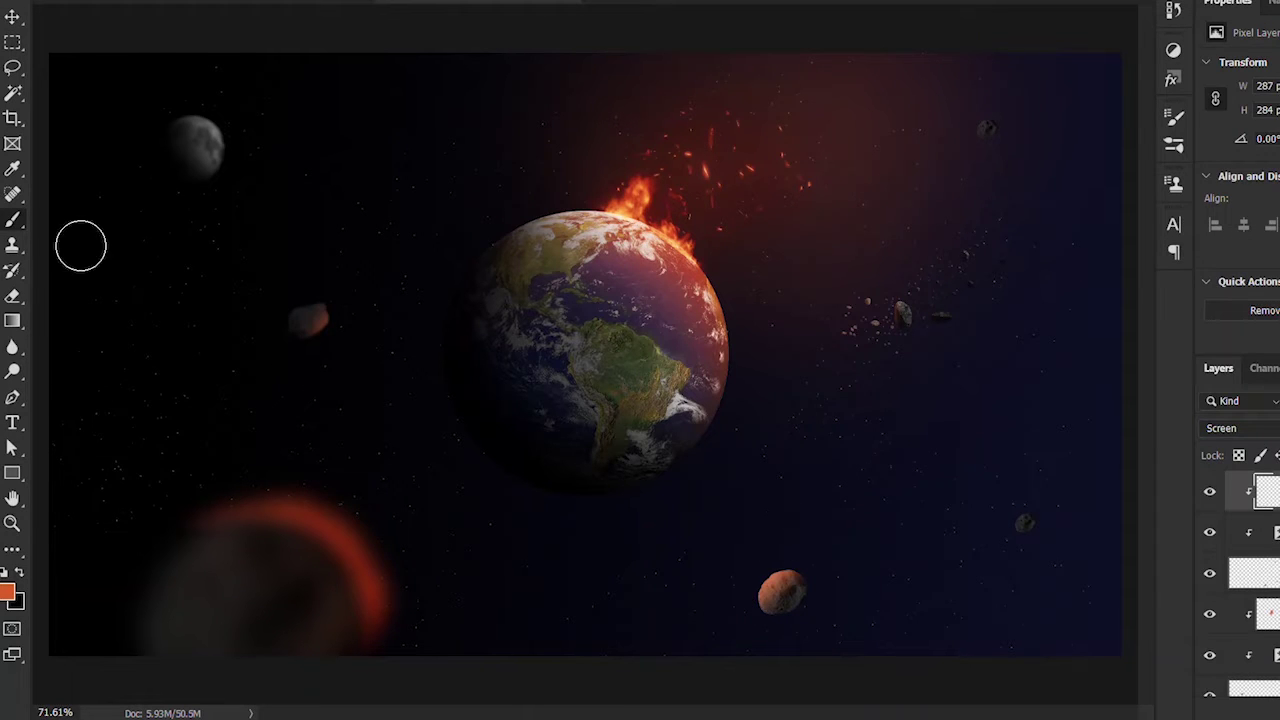
pyautogui.hotkey('ctrl', 'j')
pyautogui.click(1240, 428)
pyautogui.click(1240, 460)
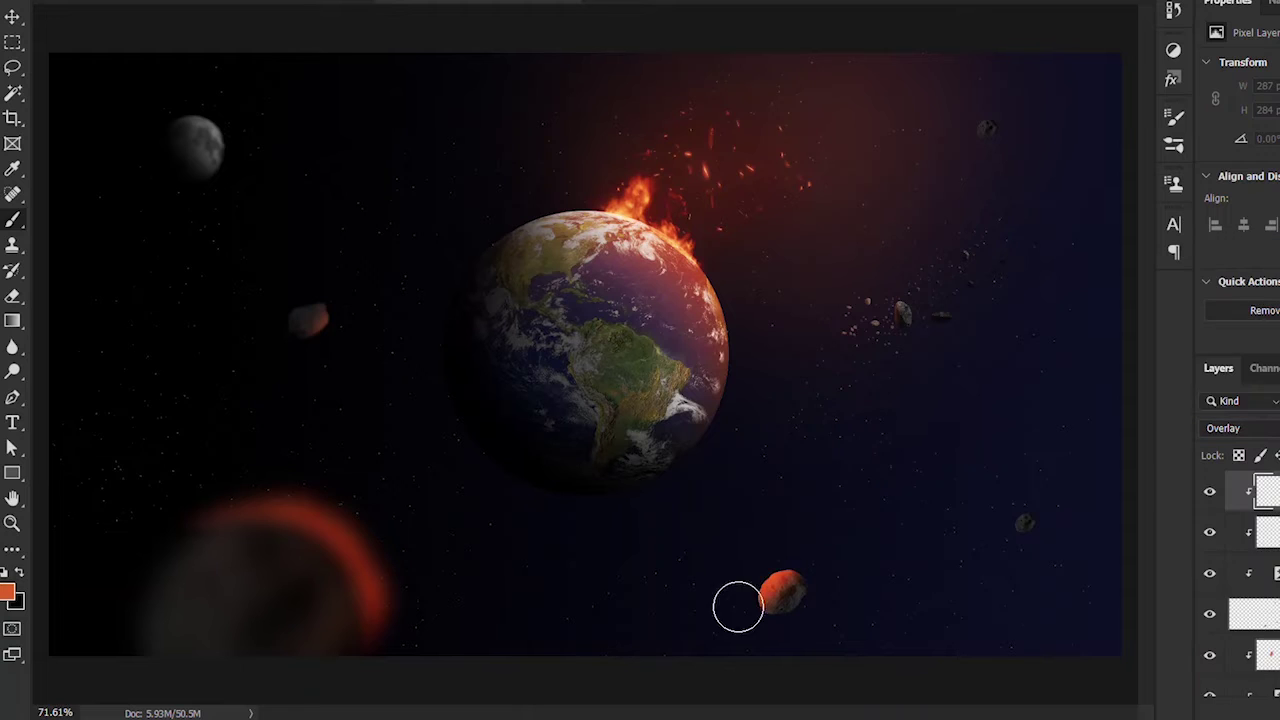
# - Paint orange light on the lower asteroid and orange-red on the right-hand asteroid
pyautogui.moveTo(775, 607); pyautogui.dragTo(666, 563)
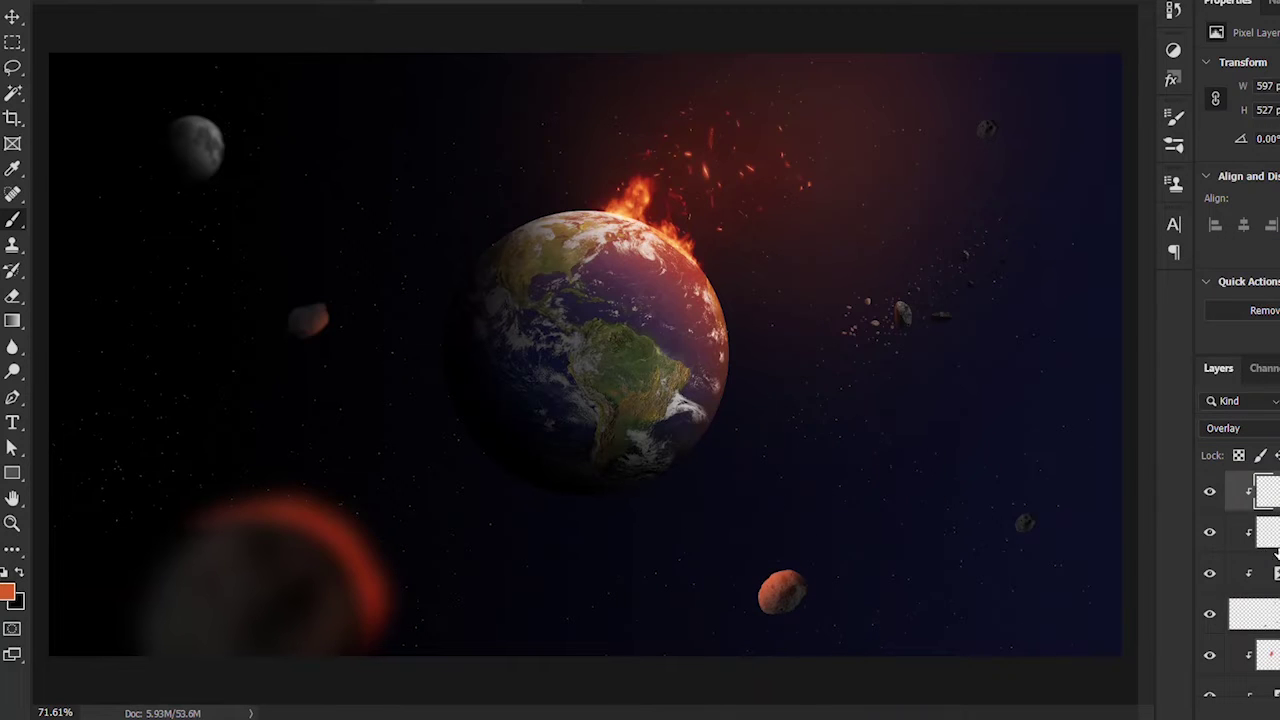
pyautogui.scroll(5, 910, 498)
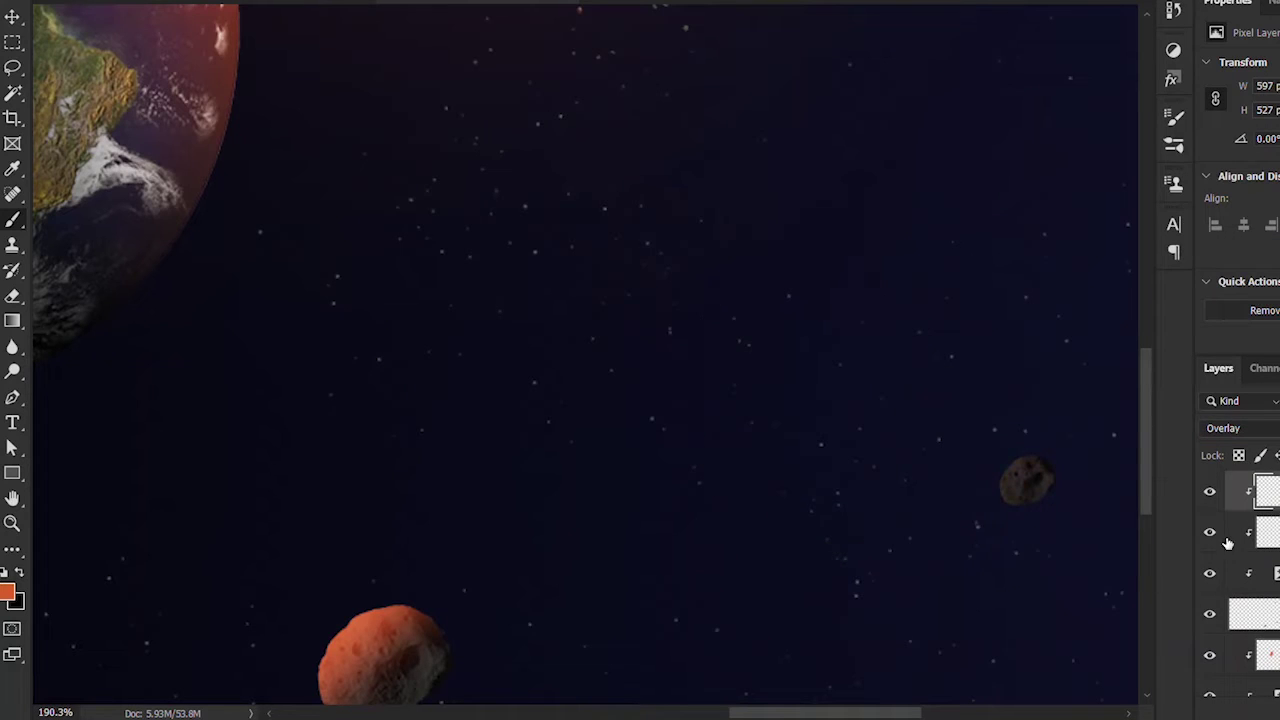
pyautogui.hotkey('alt', '[')
pyautogui.hotkey('alt', ']')
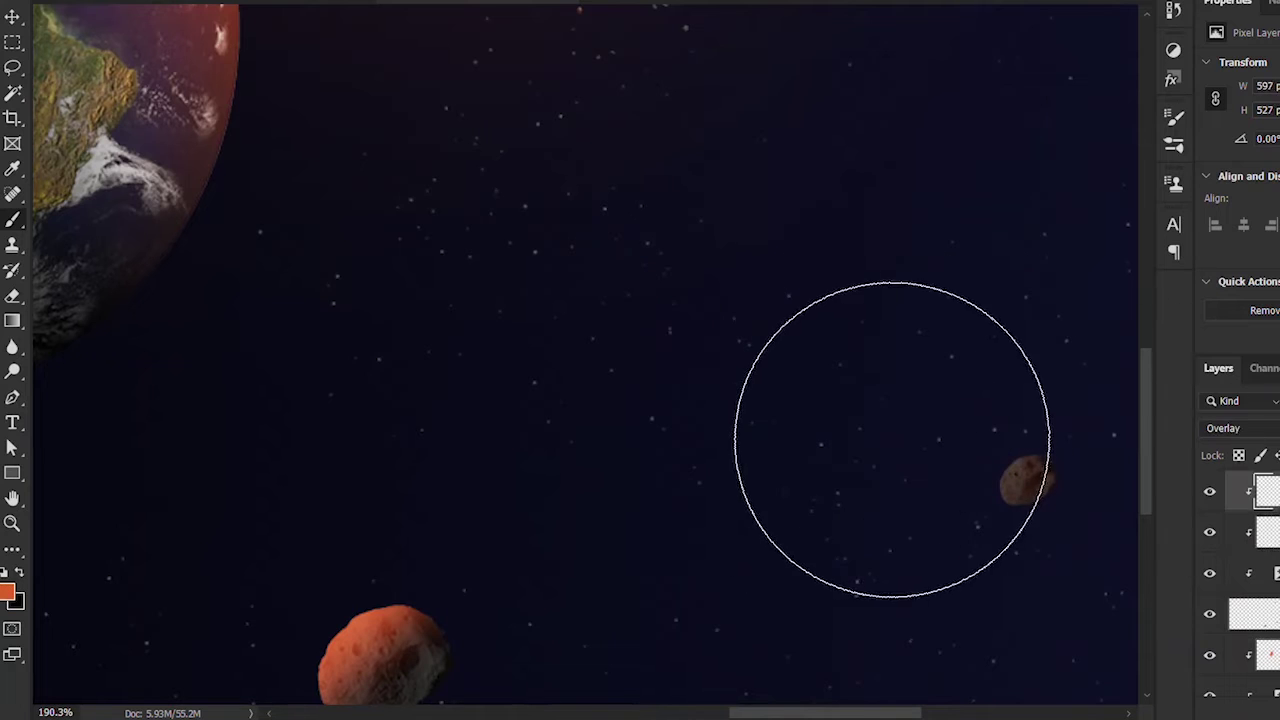
pyautogui.scroll(4, 705, 428)
pyautogui.scroll(5, 705, 428)
pyautogui.scroll(3, 705, 428)
pyautogui.hscroll(3, 705, 428)
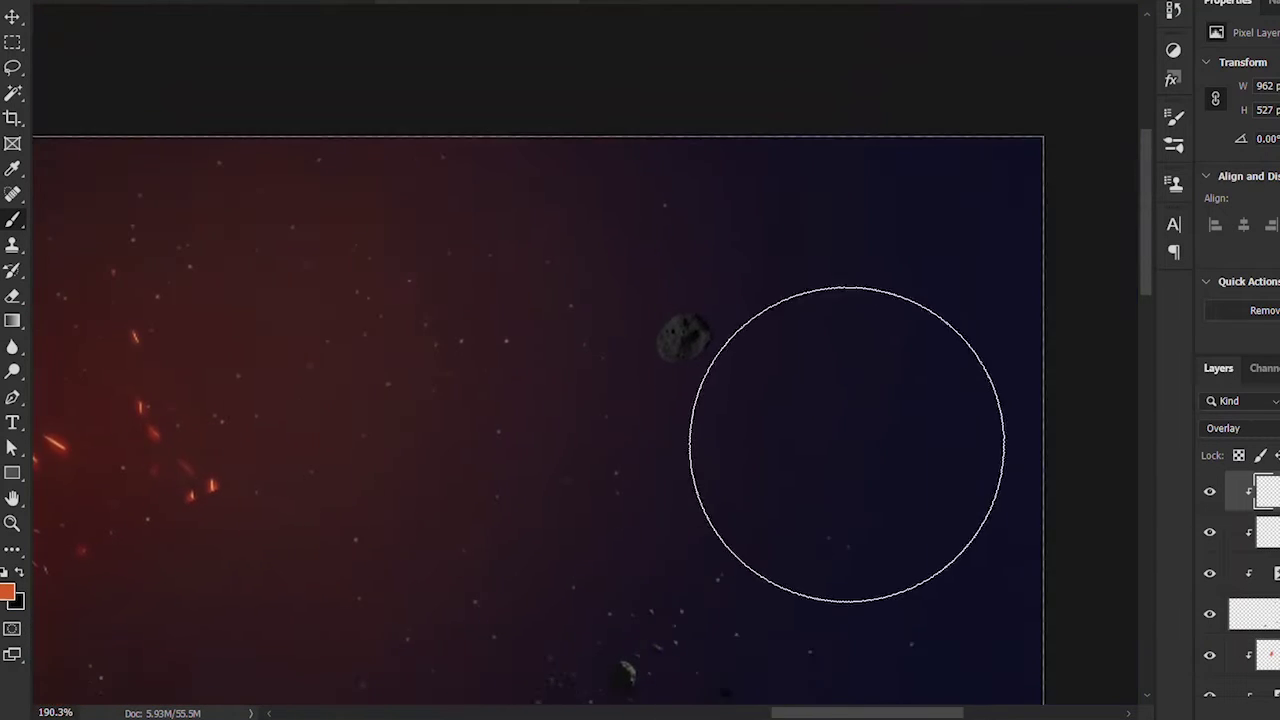
pyautogui.scroll(3, 617, 352)
pyautogui.moveTo(680, 280); pyautogui.dragTo(600, 260)
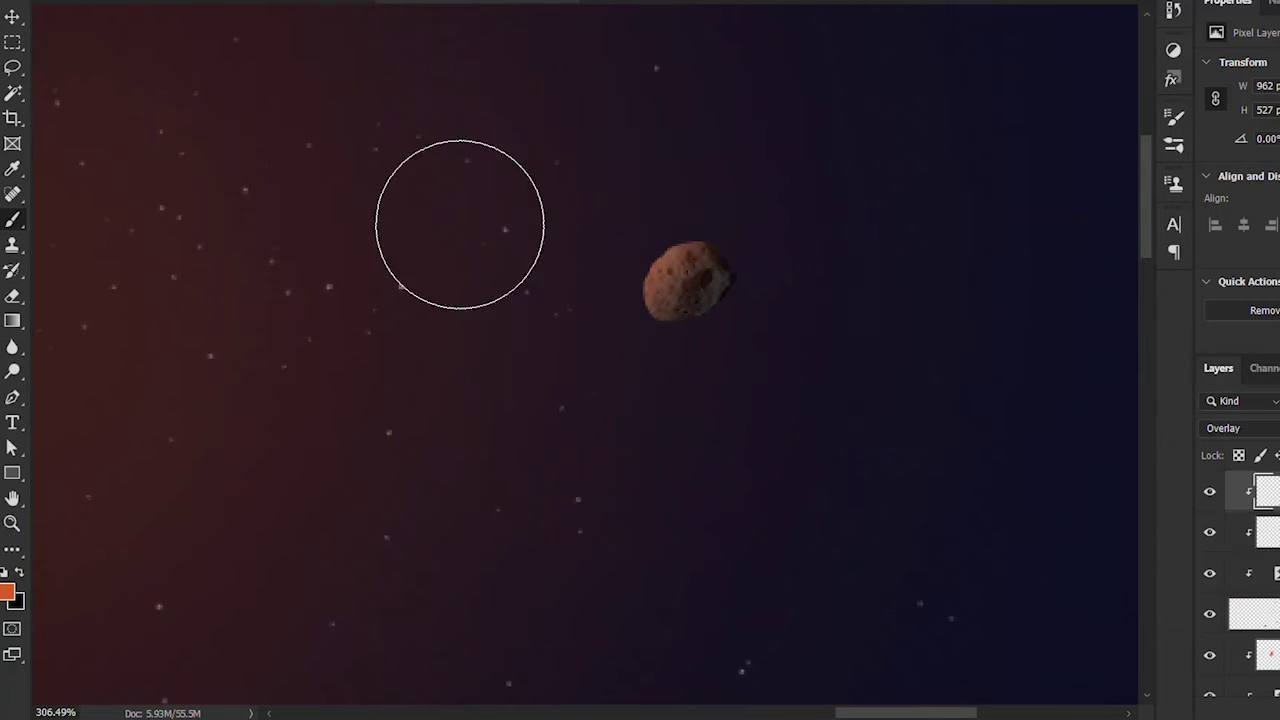
pyautogui.hotkey('ctrl', '0')
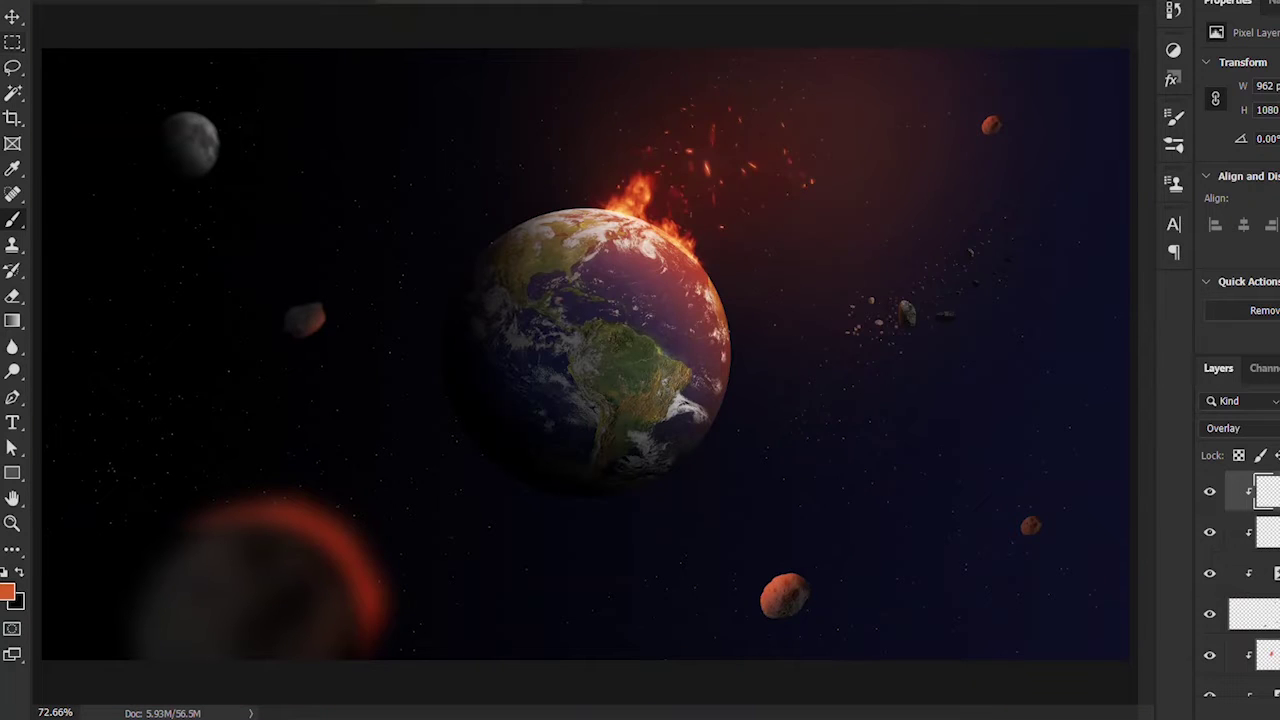
# - Blend the right-hand glow layer in Color Dodge mode and commit its transform
pyautogui.hotkey('ctrl', 't')
pyautogui.click(1268, 430)
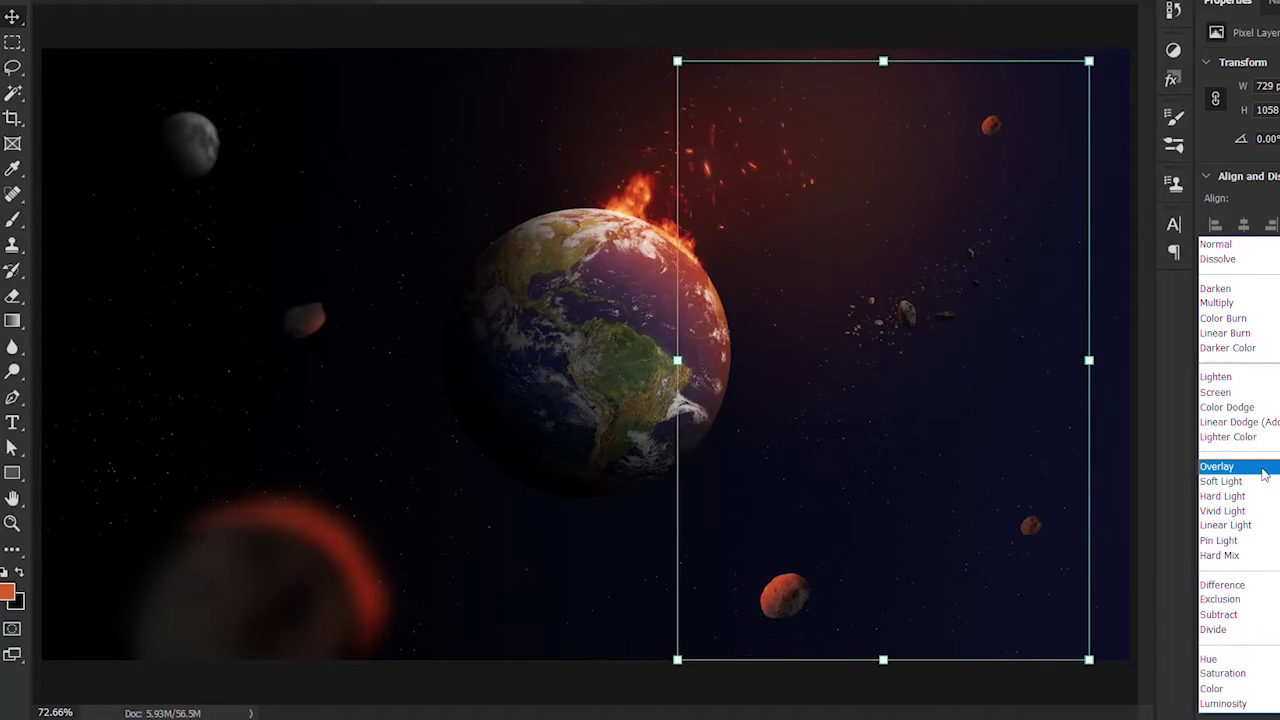
pyautogui.click(1262, 407)
pyautogui.press('Return')
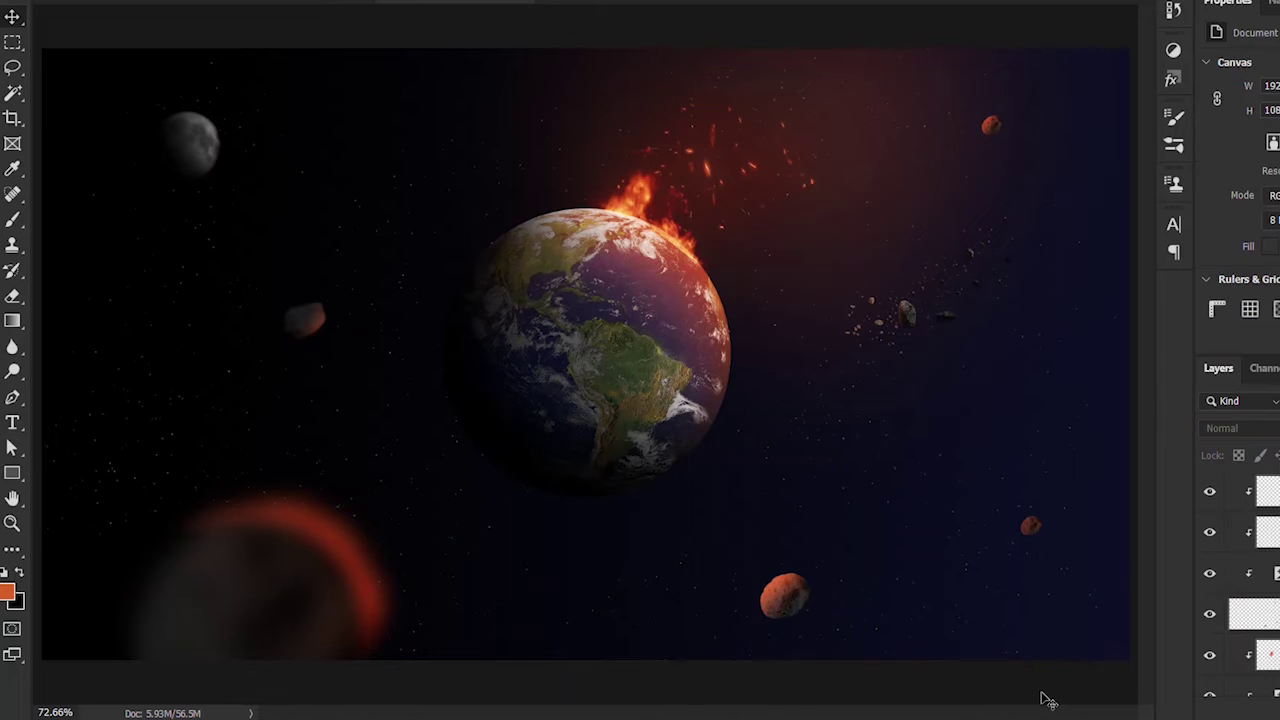
pyautogui.hotkey('ctrl', 't')
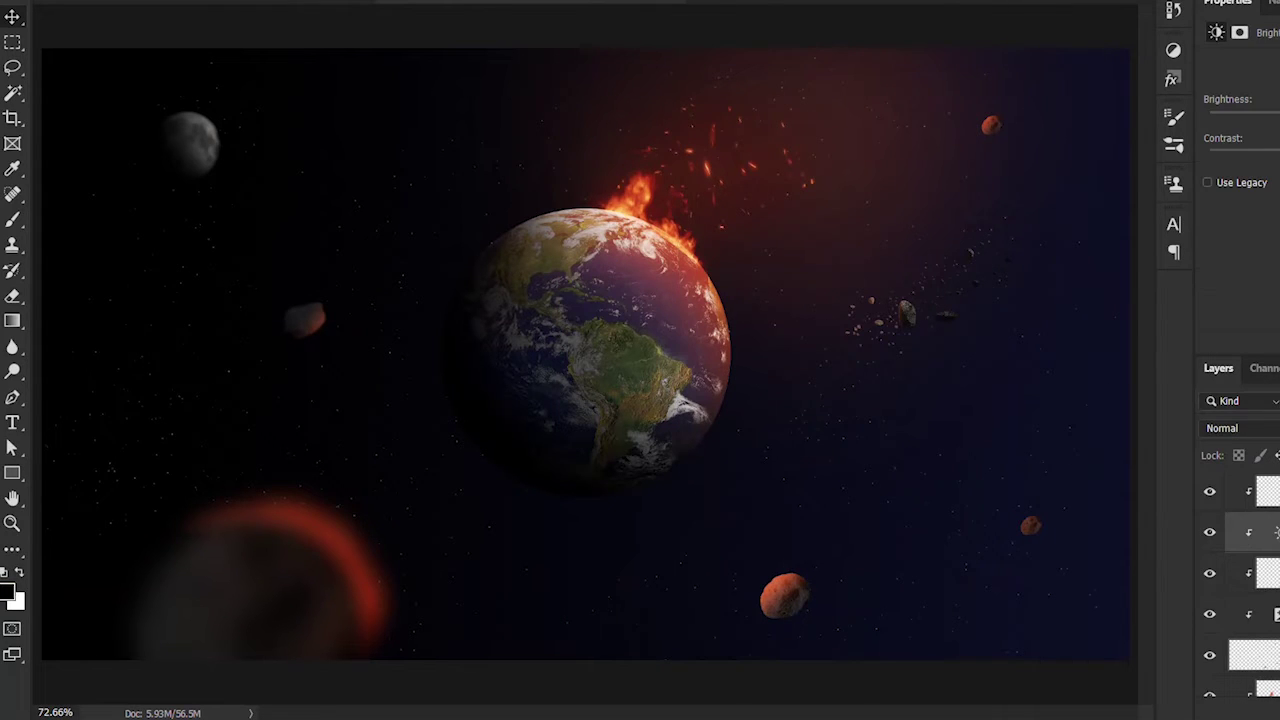
# - Try shrinking and rotating the asteroid layer, then cancel to keep the originals
pyautogui.click(940, 685)
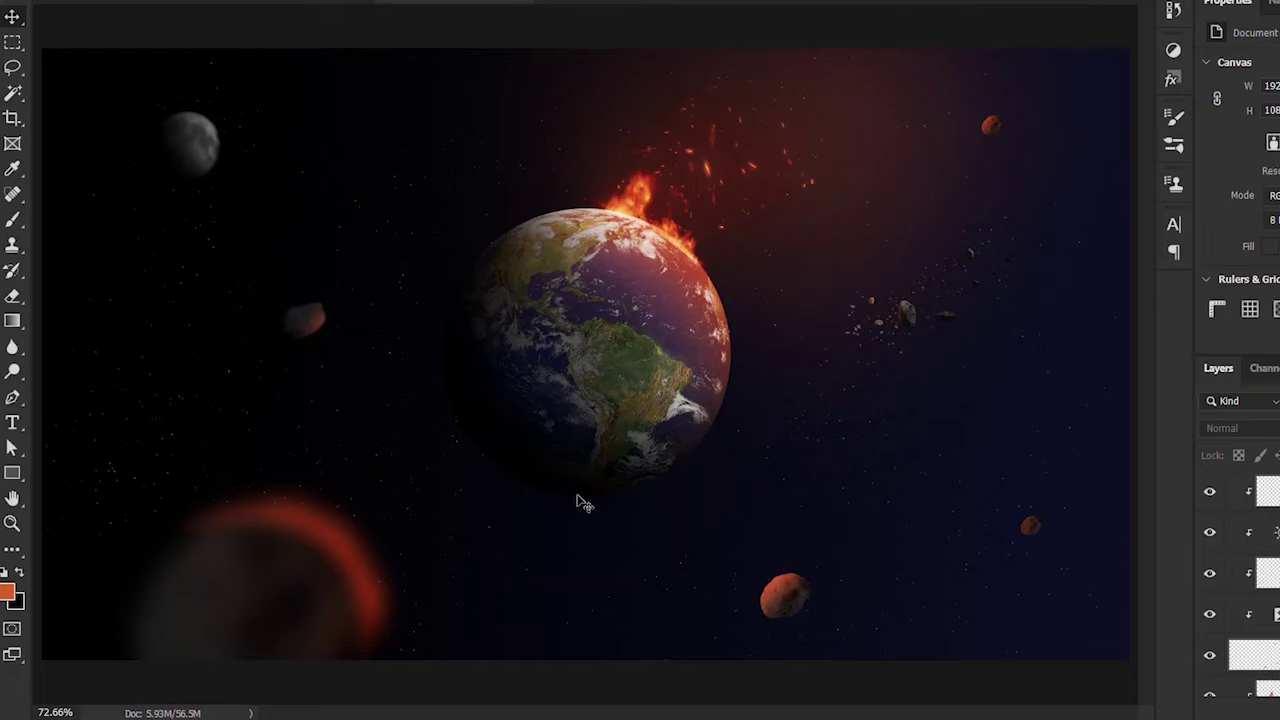
pyautogui.click(910, 320)
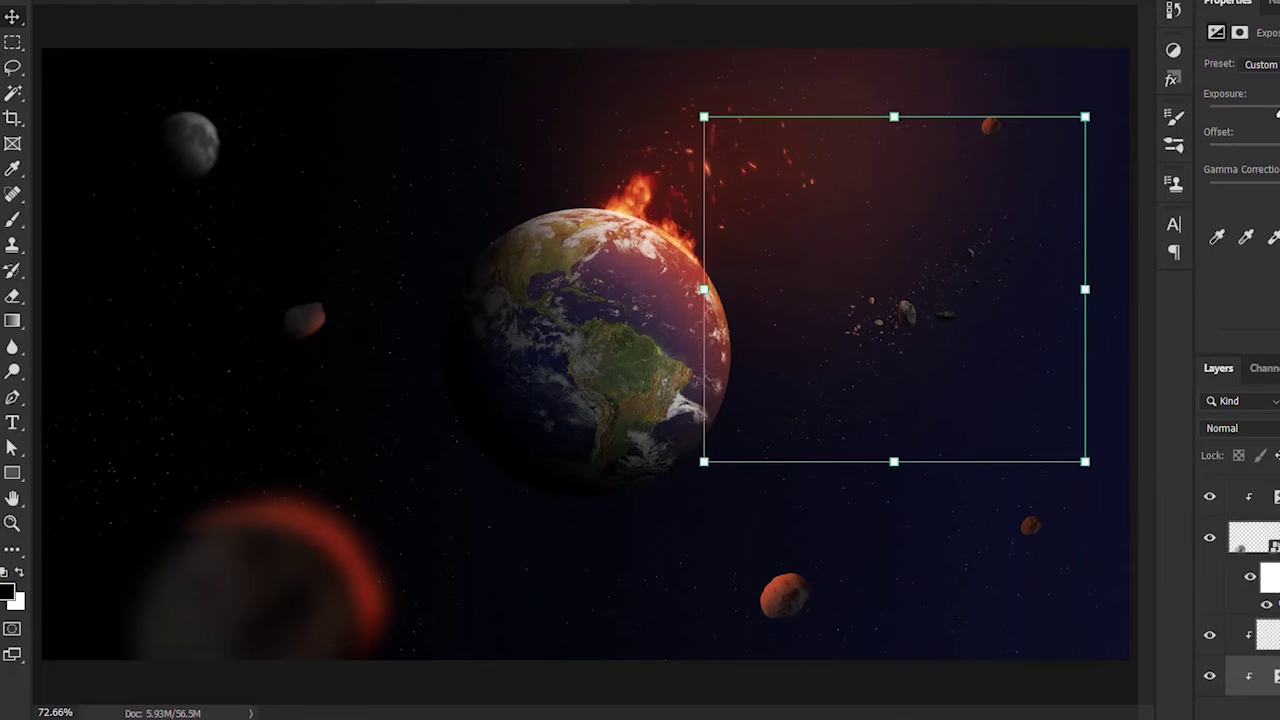
pyautogui.moveTo(1085, 117)
pyautogui.mouseDown()
pyautogui.moveTo(1057, 177)
pyautogui.moveTo(960, 263)
pyautogui.moveTo(1003, 291)
pyautogui.mouseUp()
pyautogui.moveTo(815, 384); pyautogui.dragTo(876, 421)
pyautogui.press('Escape')
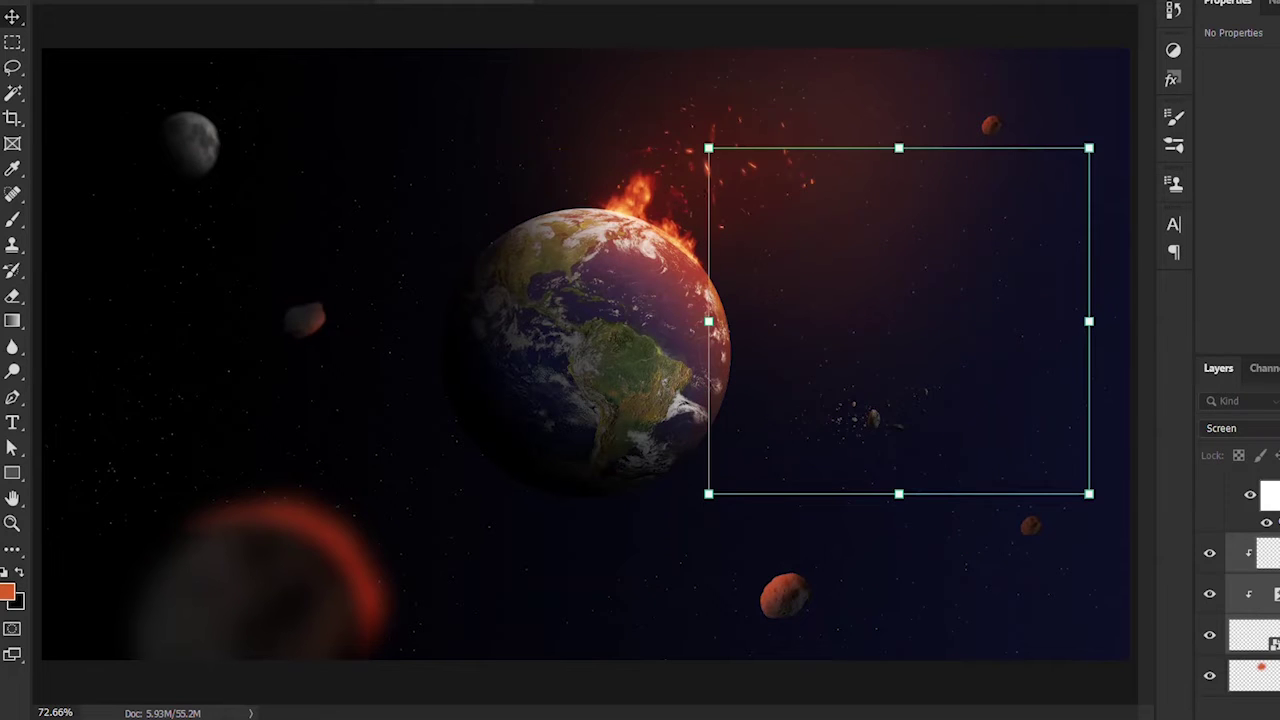
# - Paint an orange glow over the asteroid debris on an Overlay layer
pyautogui.click(1235, 552)
pyautogui.click(13, 220)
pyautogui.scroll(5, 838, 417)
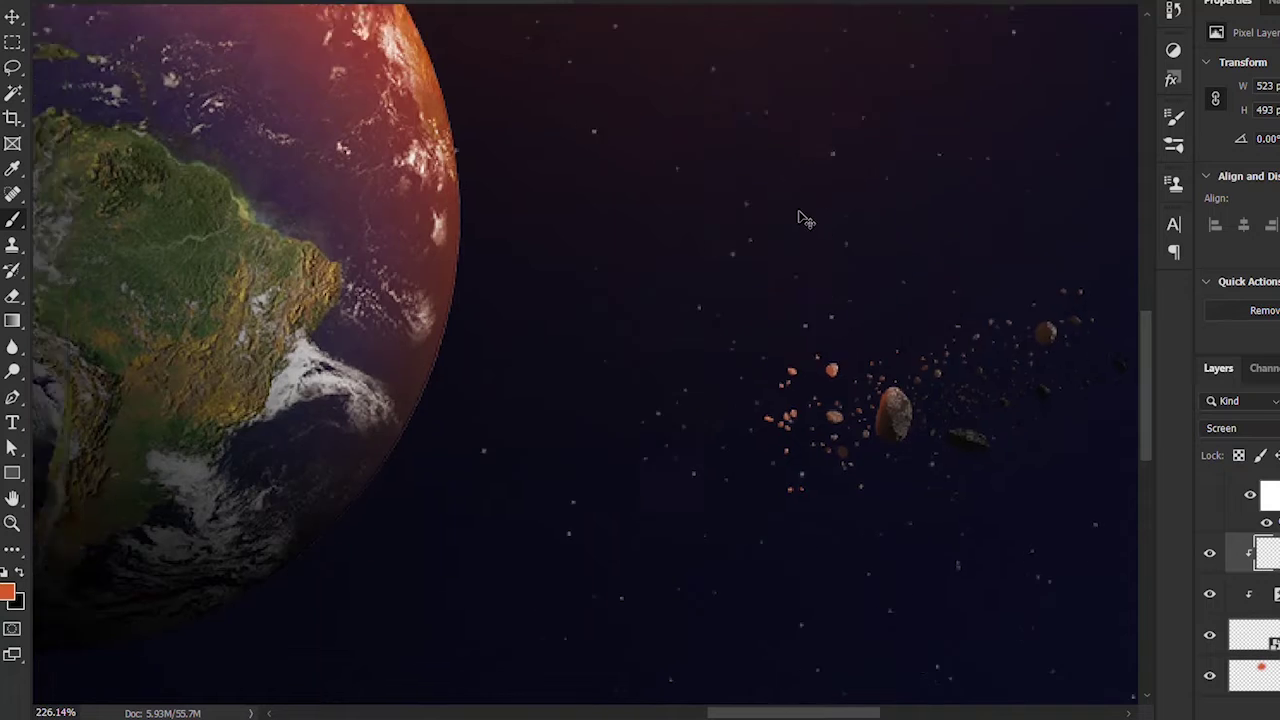
pyautogui.hotkey('ctrl', '0')
pyautogui.click(1235, 428)
pyautogui.click(1248, 468)
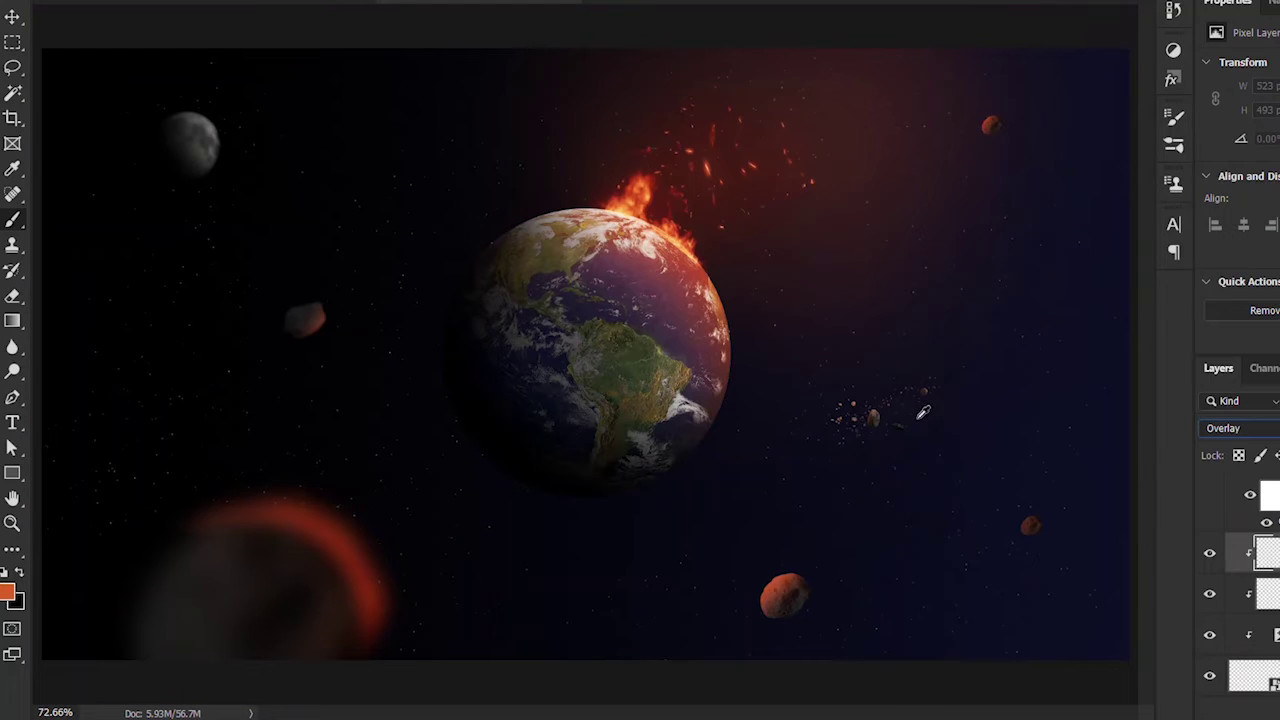
pyautogui.scroll(3, 930, 440)
pyautogui.moveTo(750, 310); pyautogui.dragTo(791, 475)
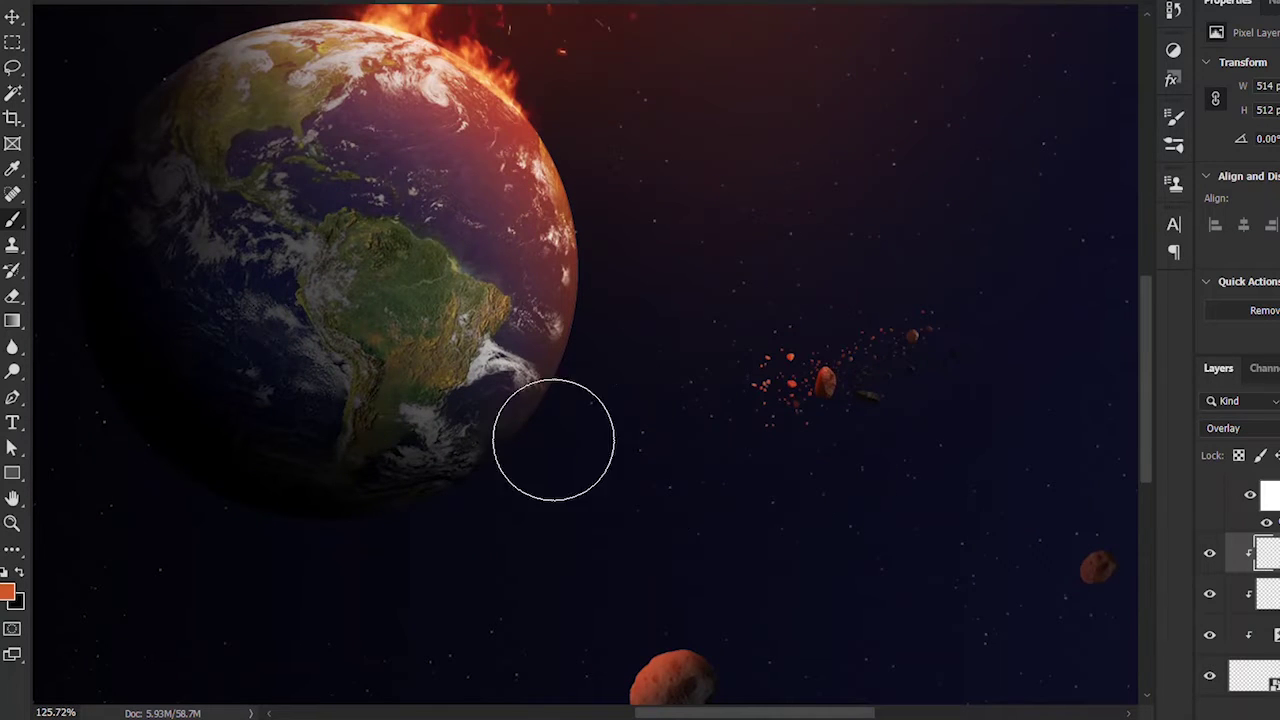
pyautogui.hotkey('ctrl', '0')
# - Place the meteorite image shrunk into the top-left sky and add a clipped Levels adjustment
pyautogui.press('v')
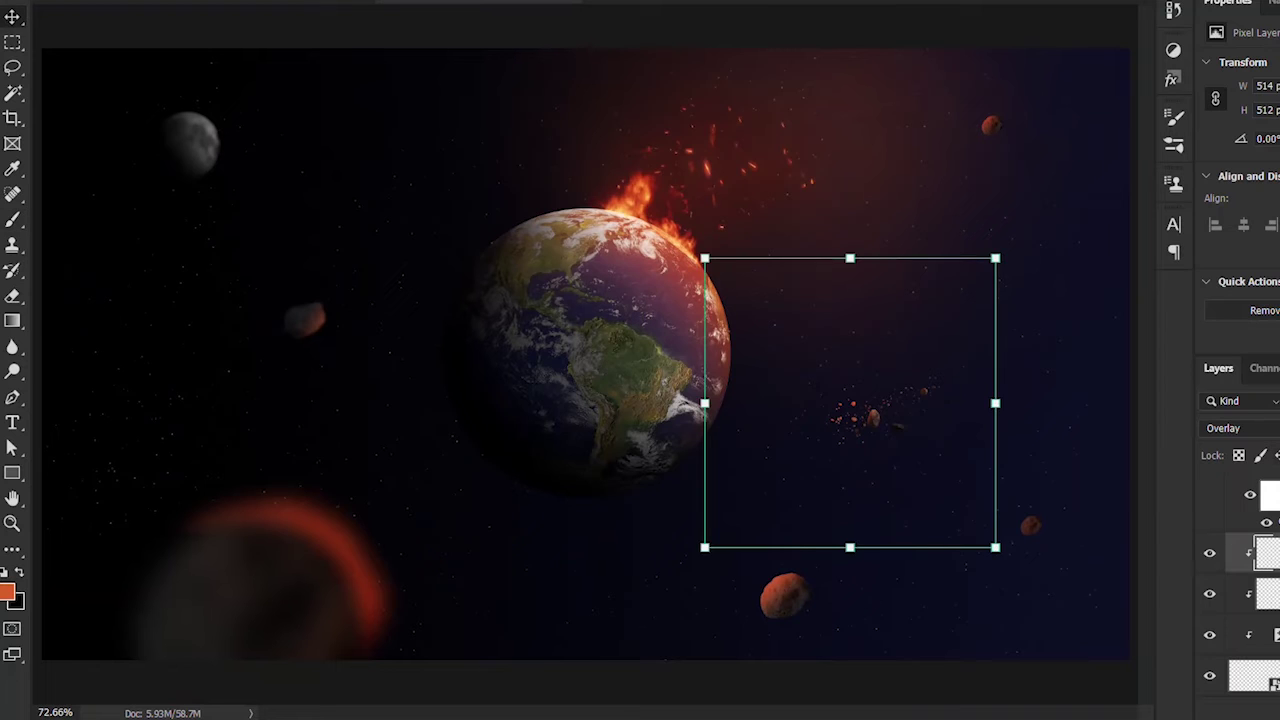
pyautogui.click(1200, 532)
pyautogui.hotkey('alt', 'Tab')
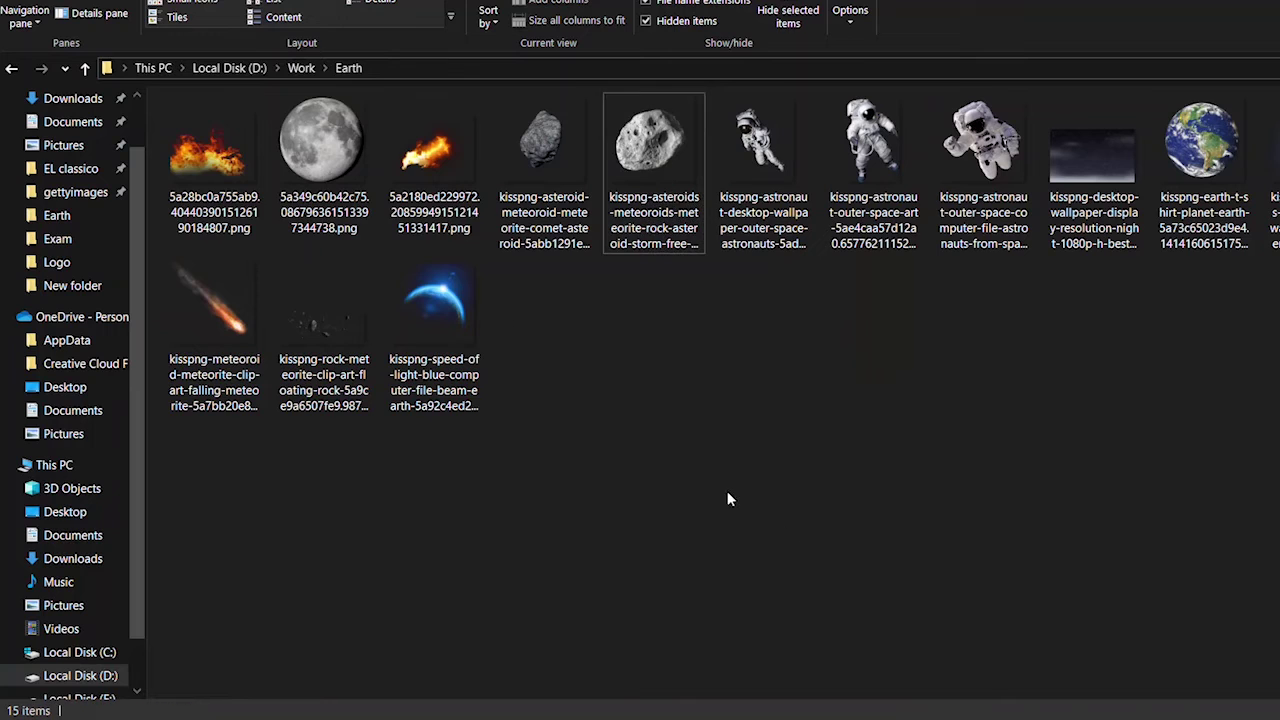
pyautogui.moveTo(214, 320); pyautogui.dragTo(470, 490)
pyautogui.moveTo(891, 657); pyautogui.dragTo(424, 229)
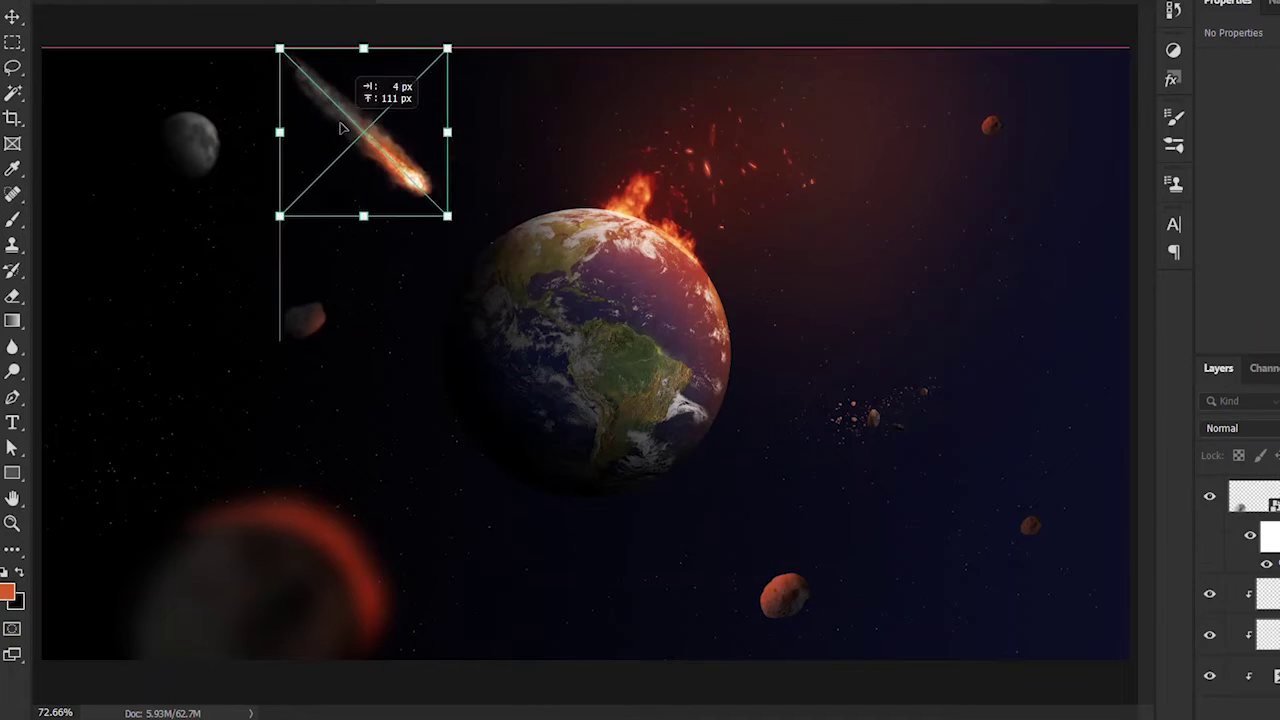
pyautogui.press('Return')
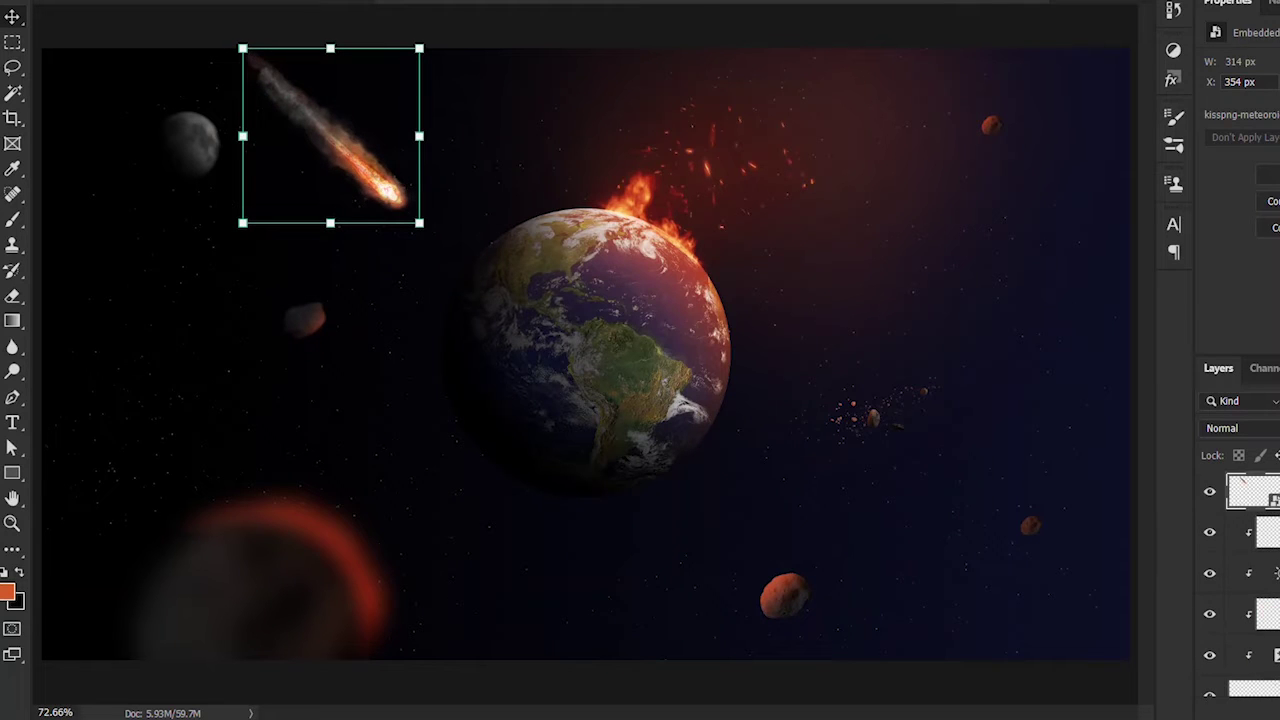
pyautogui.hotkey('ctrl', 'l')
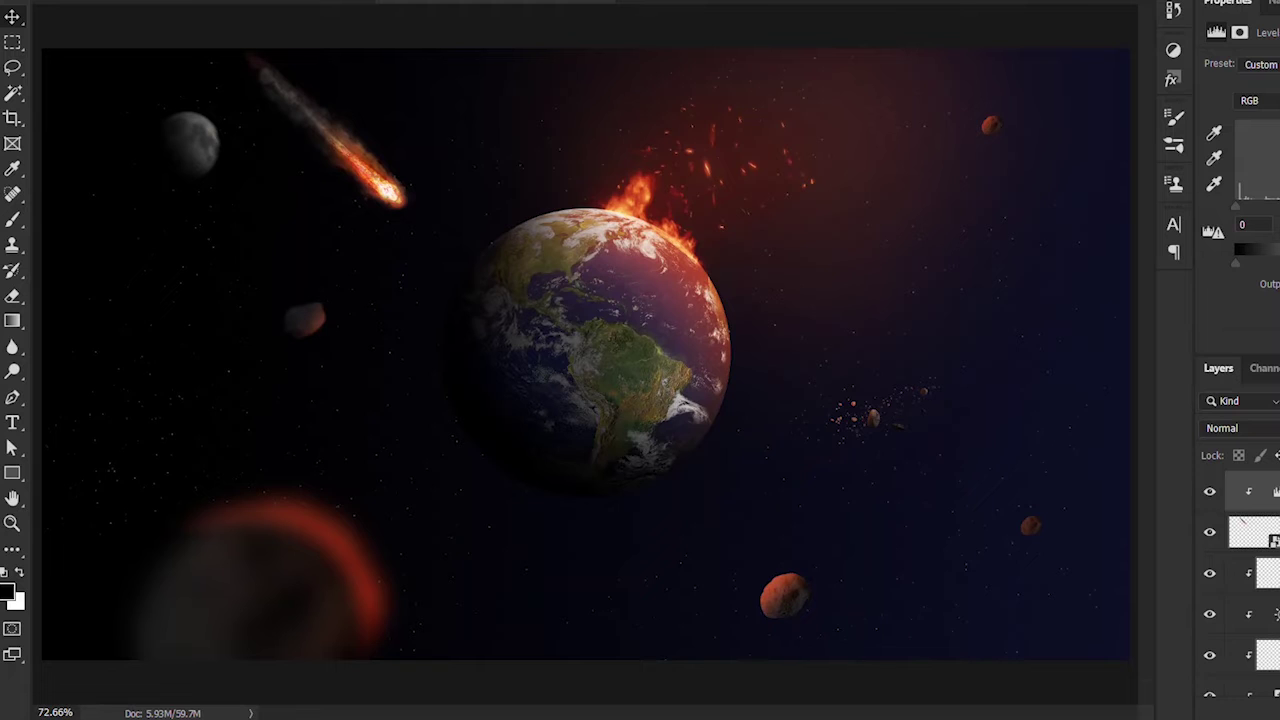
# - Apply a Gaussian blur with radius 159 to the meteor copy
pyautogui.click(1250, 572)
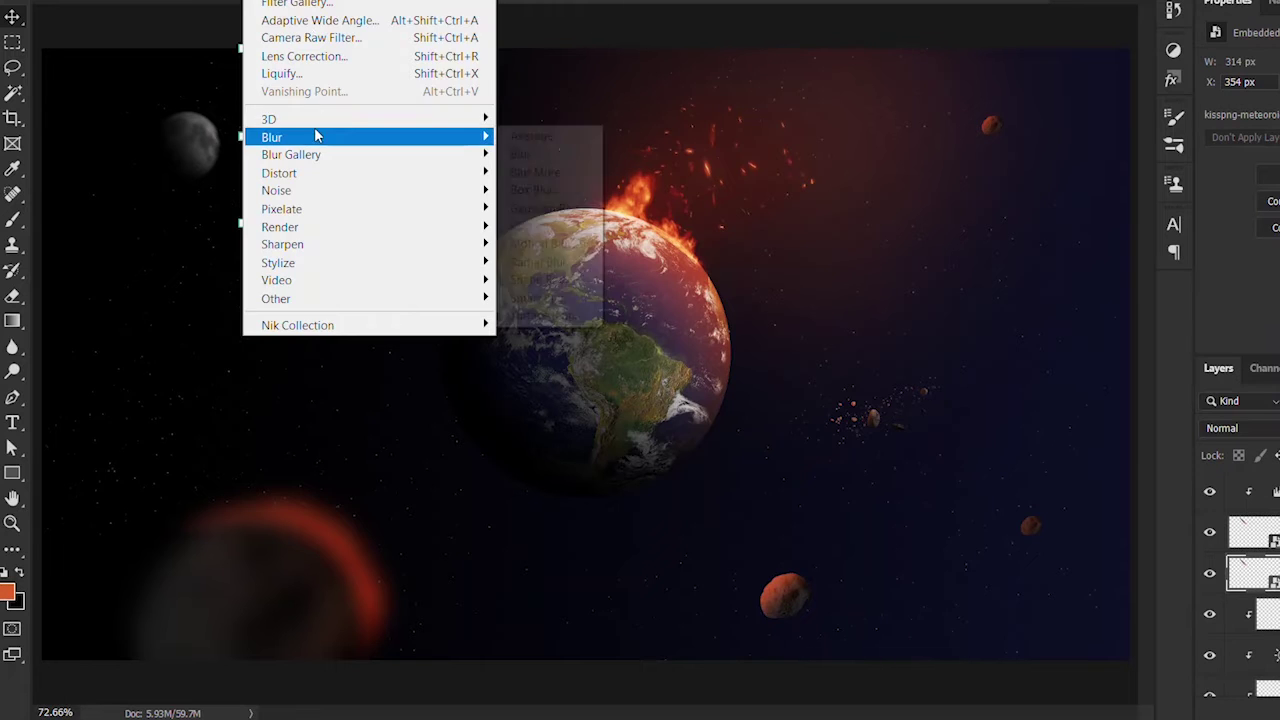
pyautogui.click(540, 200)
pyautogui.moveTo(1262, 297); pyautogui.dragTo(1279, 292)
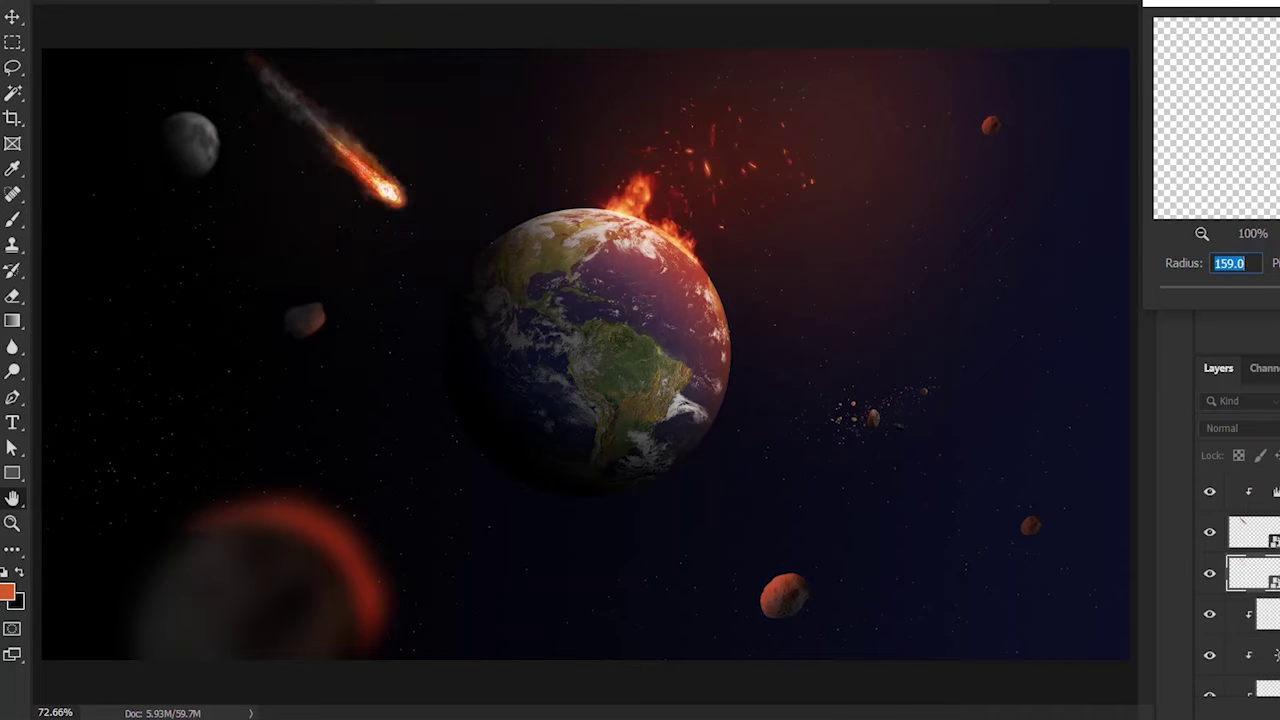
pyautogui.press('Return')
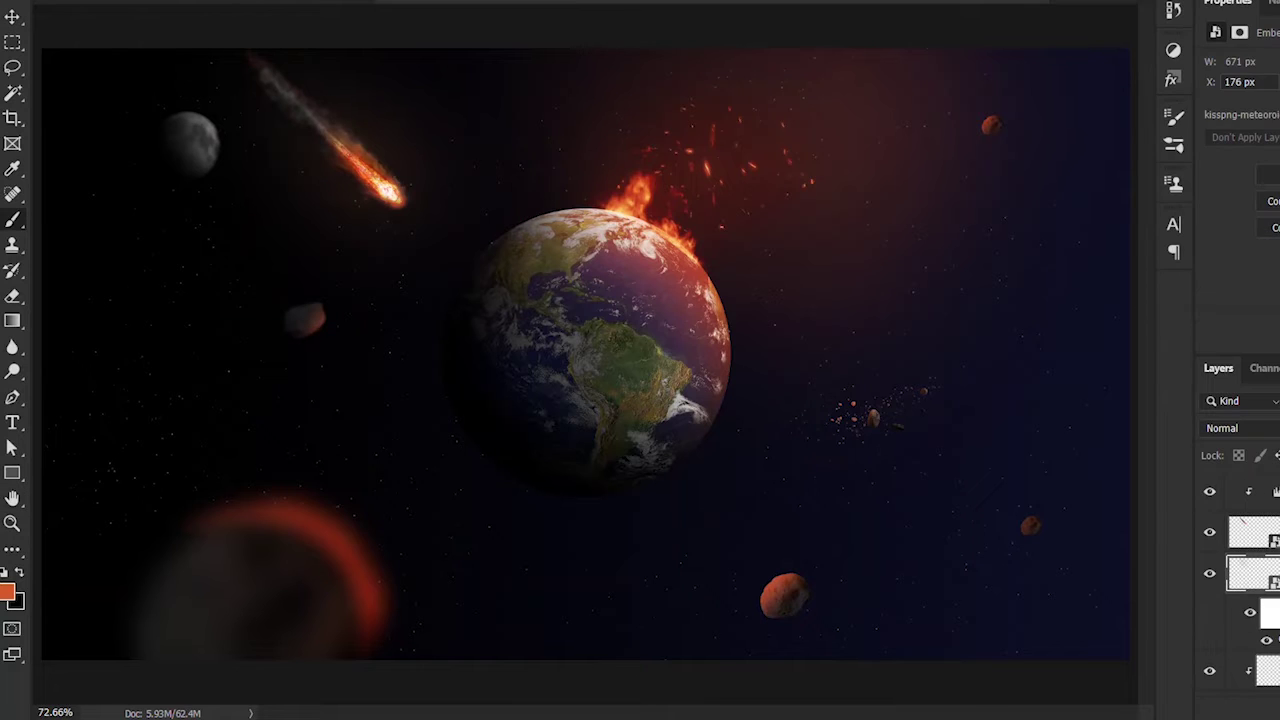
# - Add a new Overlay layer and start transforming the astronaut beside Earth
pyautogui.hotkey('ctrl', 'shift', 'alt', 'n')
pyautogui.click(1222, 428)
pyautogui.click(1262, 463)
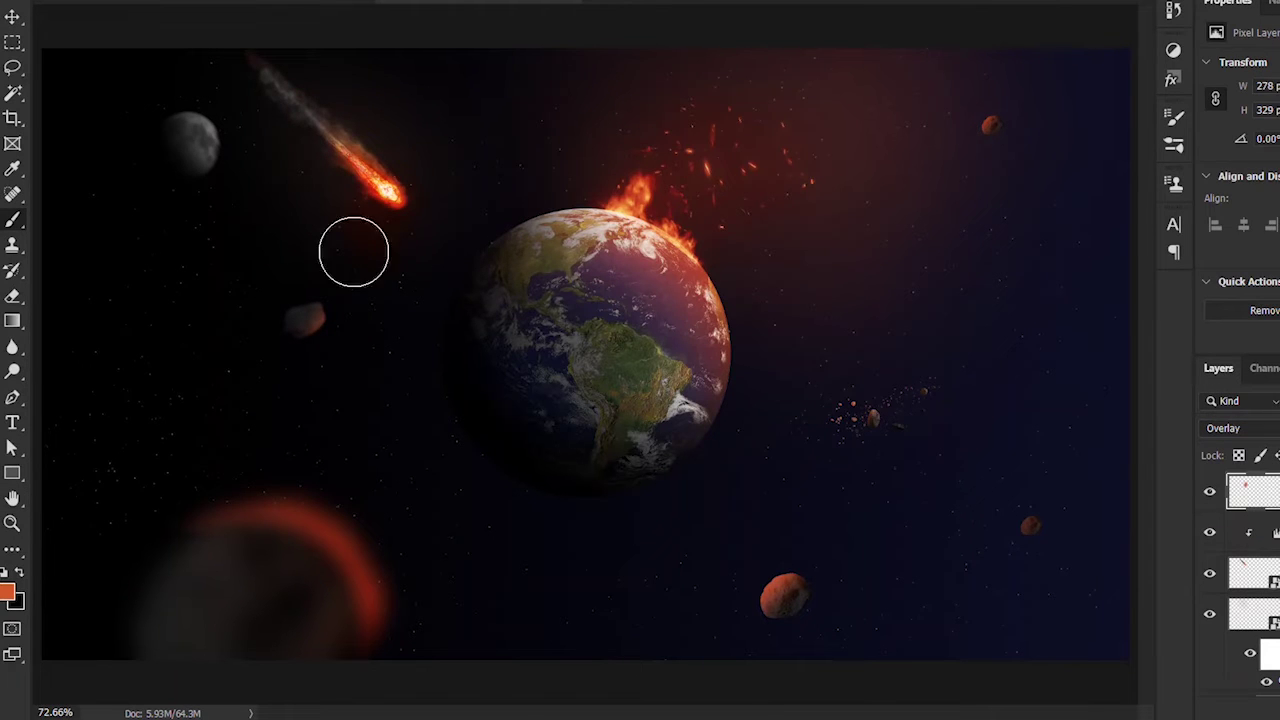
pyautogui.scroll(5, 354, 251)
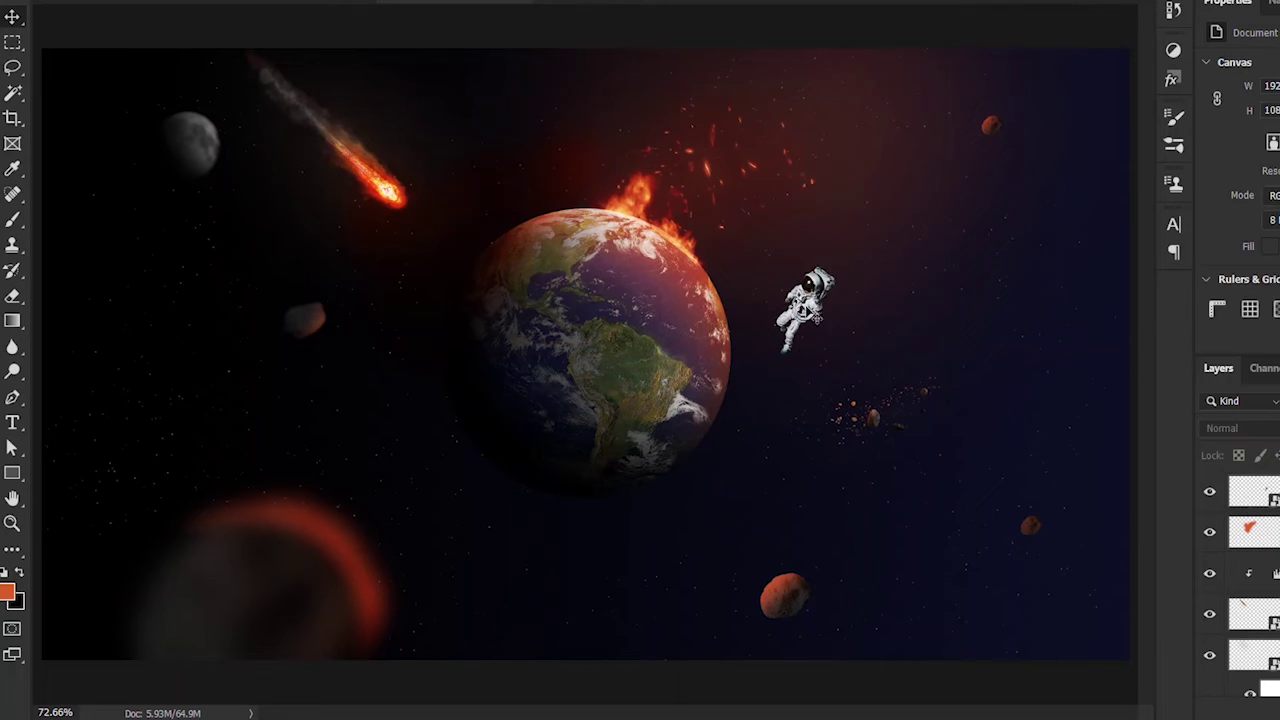
pyautogui.hotkey('ctrl', 't')
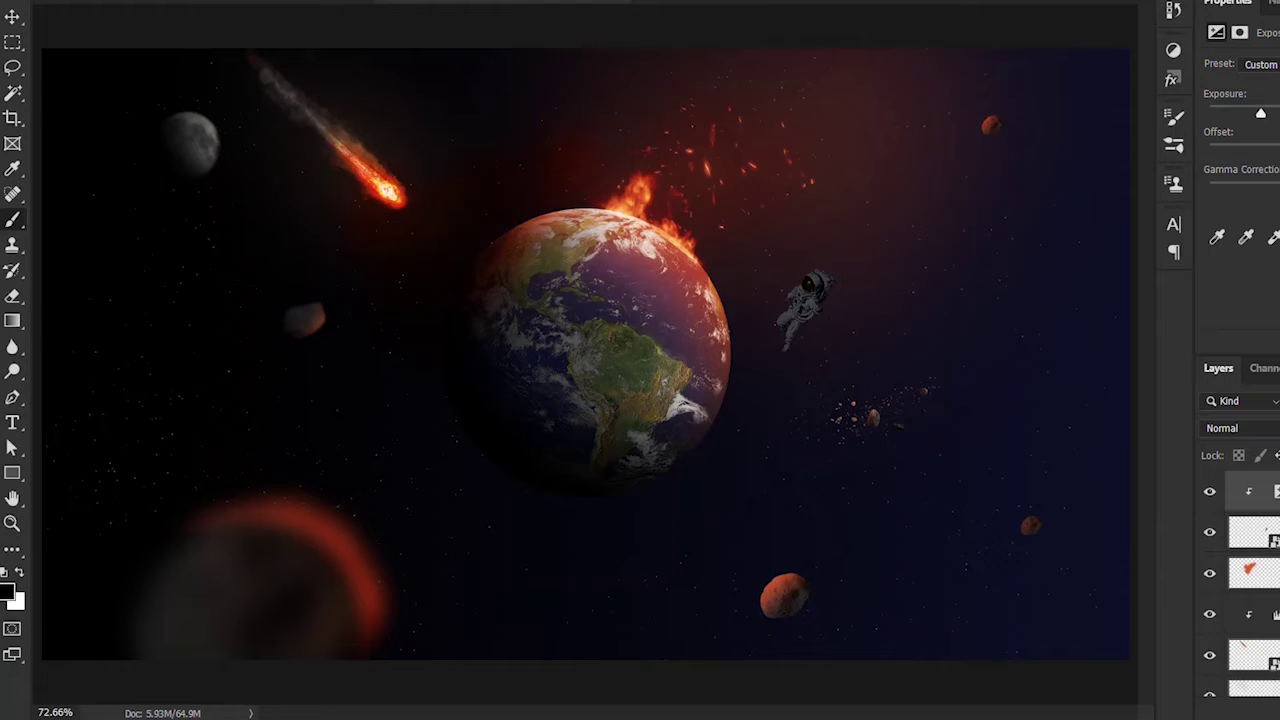
# - Add an Overlay layer and a Screen layer clipped to the astronaut
pyautogui.hotkey('ctrl', 'shift', 'alt', 'n')
pyautogui.click(1238, 428)
pyautogui.click(1150, 462)
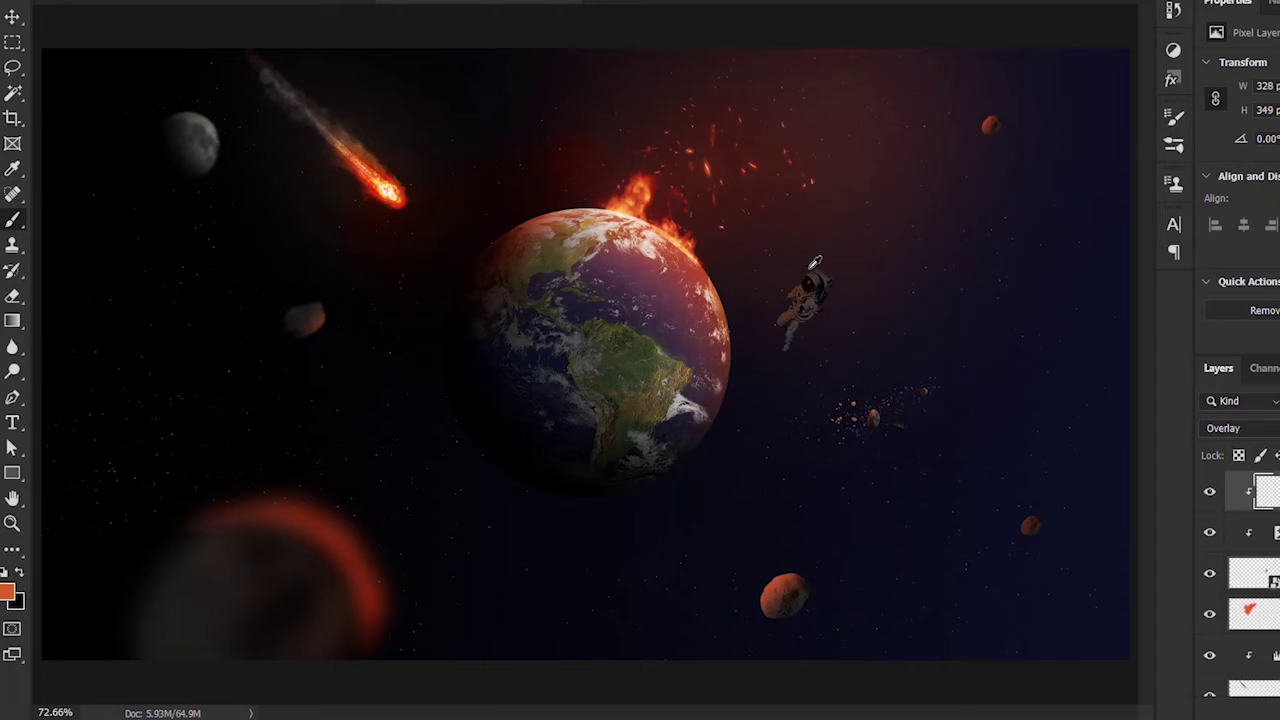
pyautogui.scroll(5, 815, 262)
pyautogui.hotkey('ctrl', 'shift', 'alt', 'n')
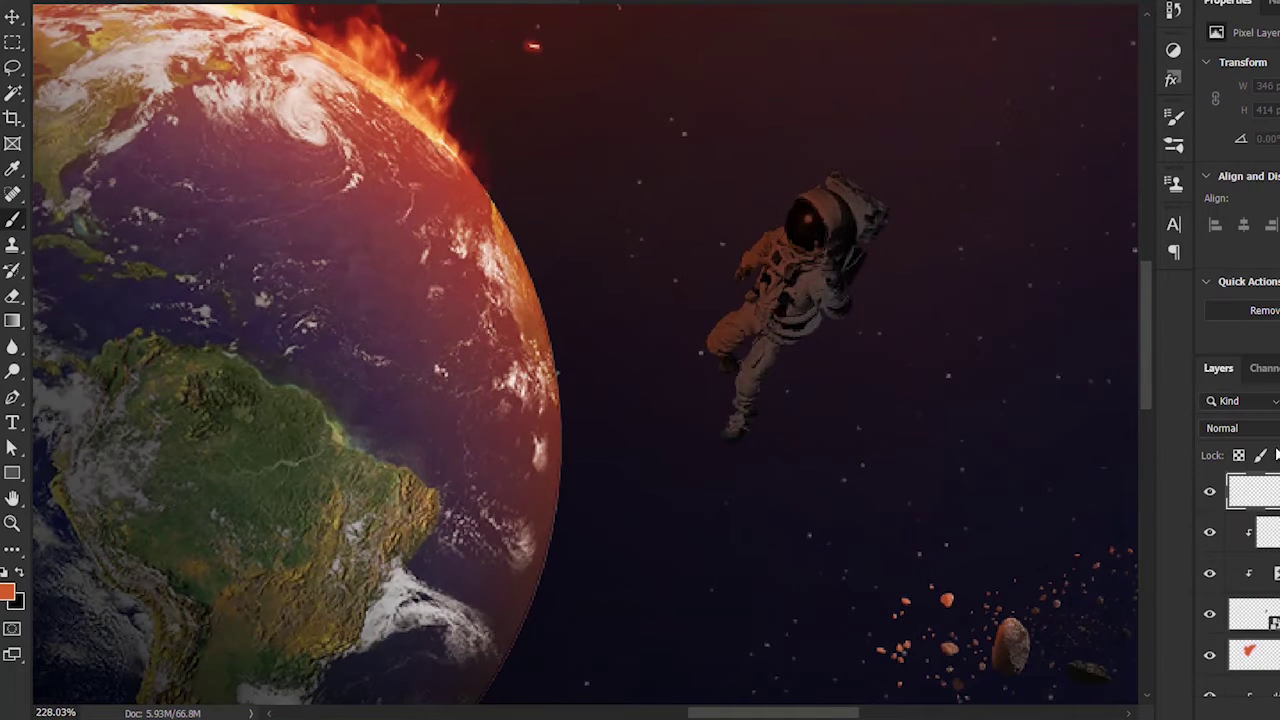
pyautogui.click(1240, 428)
pyautogui.click(1143, 457)
pyautogui.hotkey('ctrl', 'alt', 'g')
# - Paint orange rim light over the astronaut's body with a roughly 26 px brush
pyautogui.rightClick(774, 214)
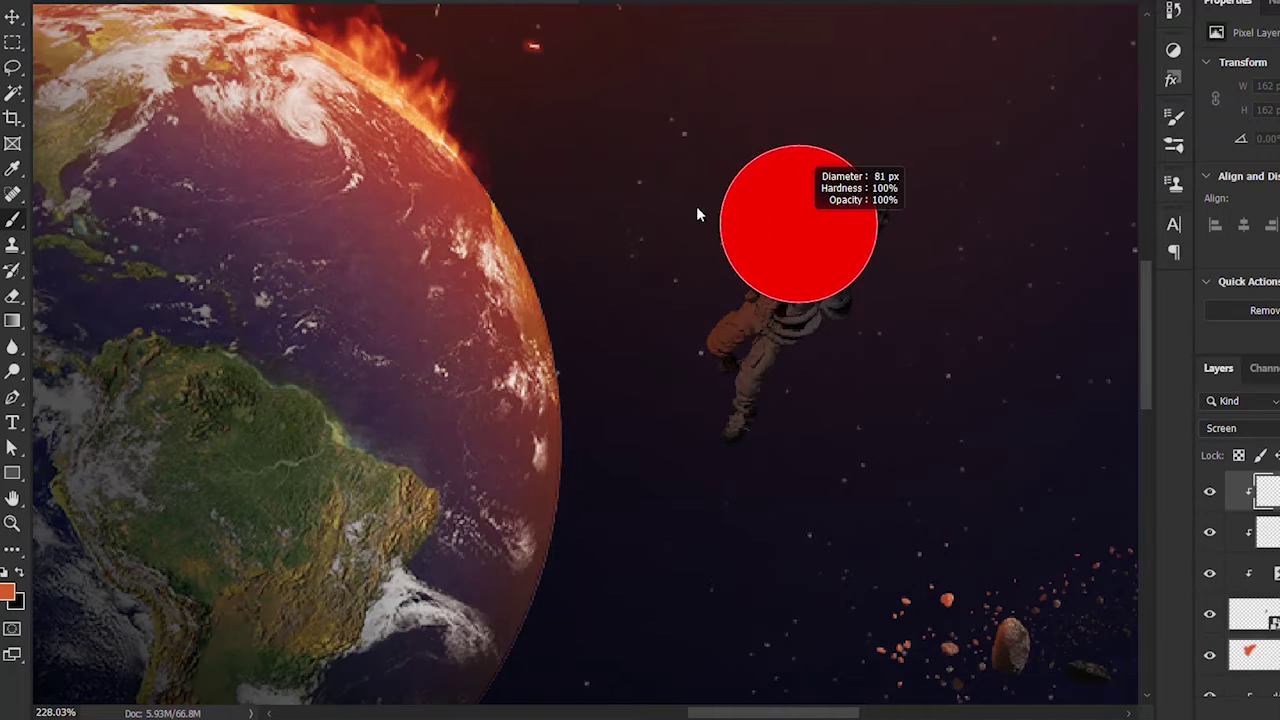
pyautogui.moveTo(697, 214); pyautogui.dragTo(674, 206)
pyautogui.scroll(3, 674, 206)
pyautogui.moveTo(700, 385)
pyautogui.mouseDown()
pyautogui.moveTo(978, 92)
pyautogui.moveTo(714, 357)
pyautogui.moveTo(700, 520)
pyautogui.moveTo(745, 470)
pyautogui.mouseUp()
pyautogui.scroll(-3, 600, 510)
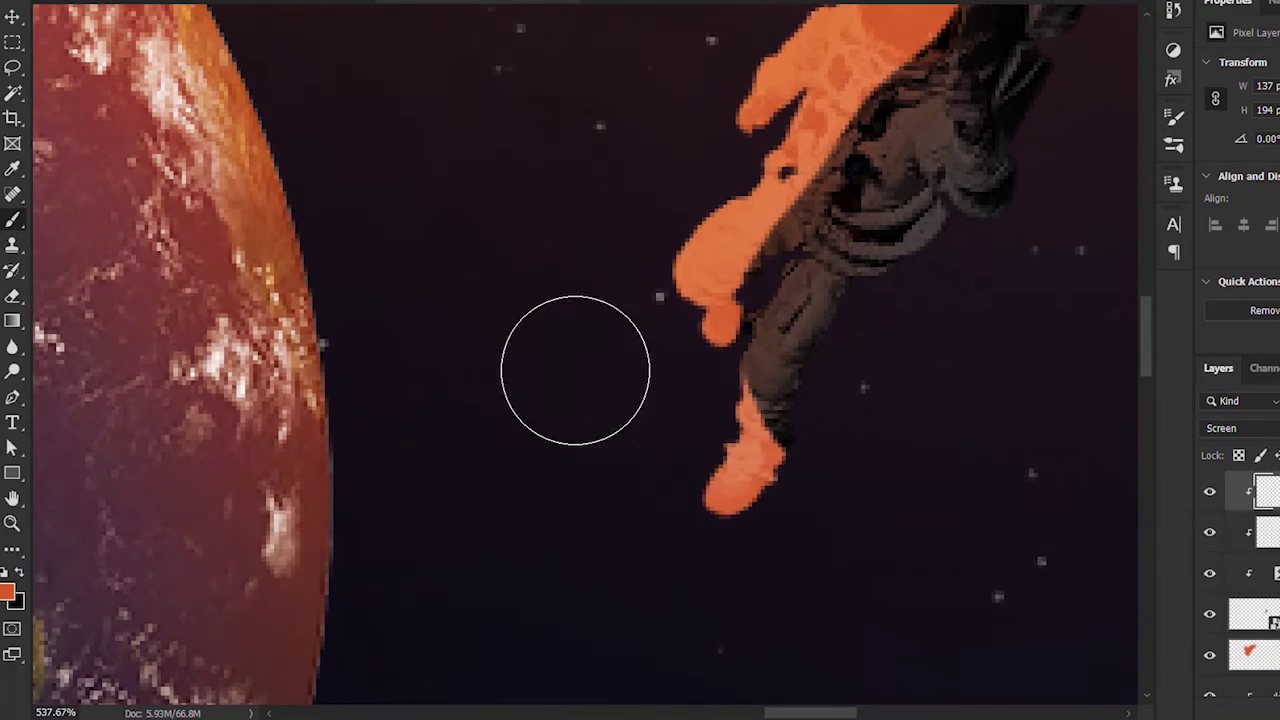
# - Erase excess orange from the astronaut's shin and leg
pyautogui.moveTo(869, 497); pyautogui.dragTo(600, 340)
pyautogui.moveTo(743, 357); pyautogui.dragTo(765, 430)
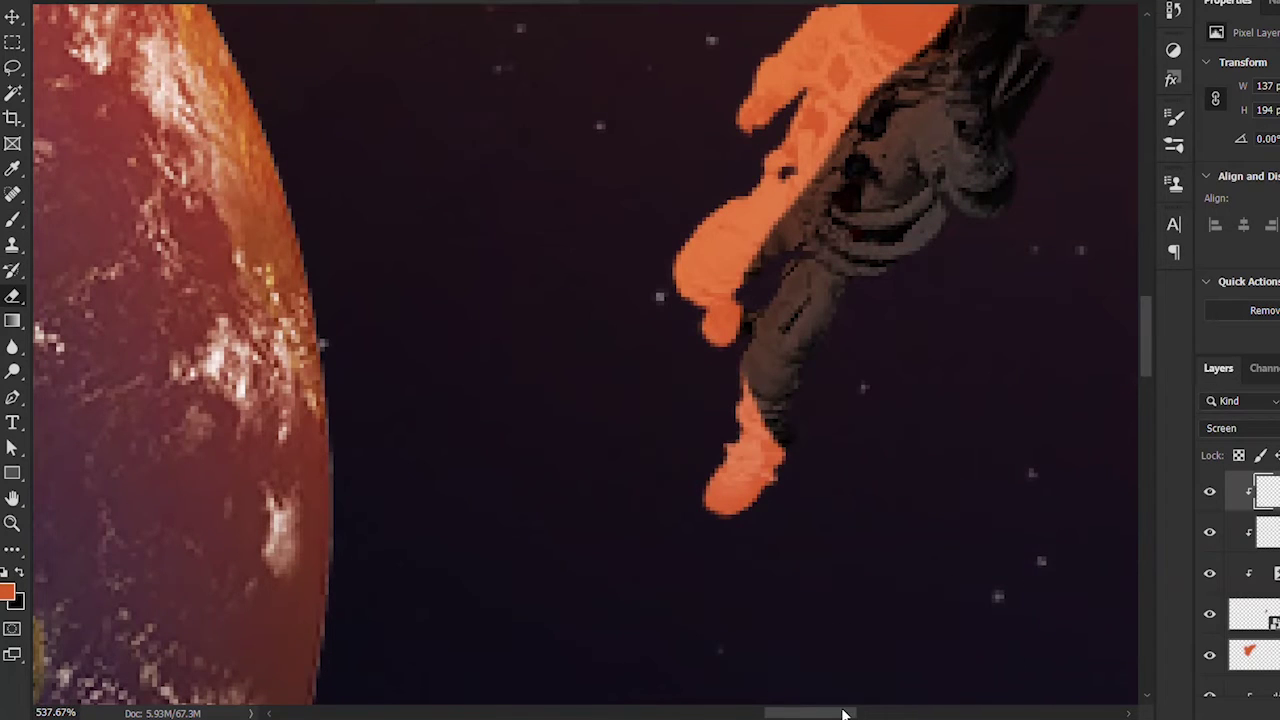
pyautogui.hscroll(3, 793, 573)
pyautogui.moveTo(677, 433)
pyautogui.mouseDown()
pyautogui.moveTo(691, 300)
pyautogui.moveTo(918, 200)
pyautogui.moveTo(820, 206)
pyautogui.moveTo(714, 423)
pyautogui.mouseUp()
pyautogui.scroll(2, 700, 300)
pyautogui.press('[')
pyautogui.press('[')
pyautogui.press('[')
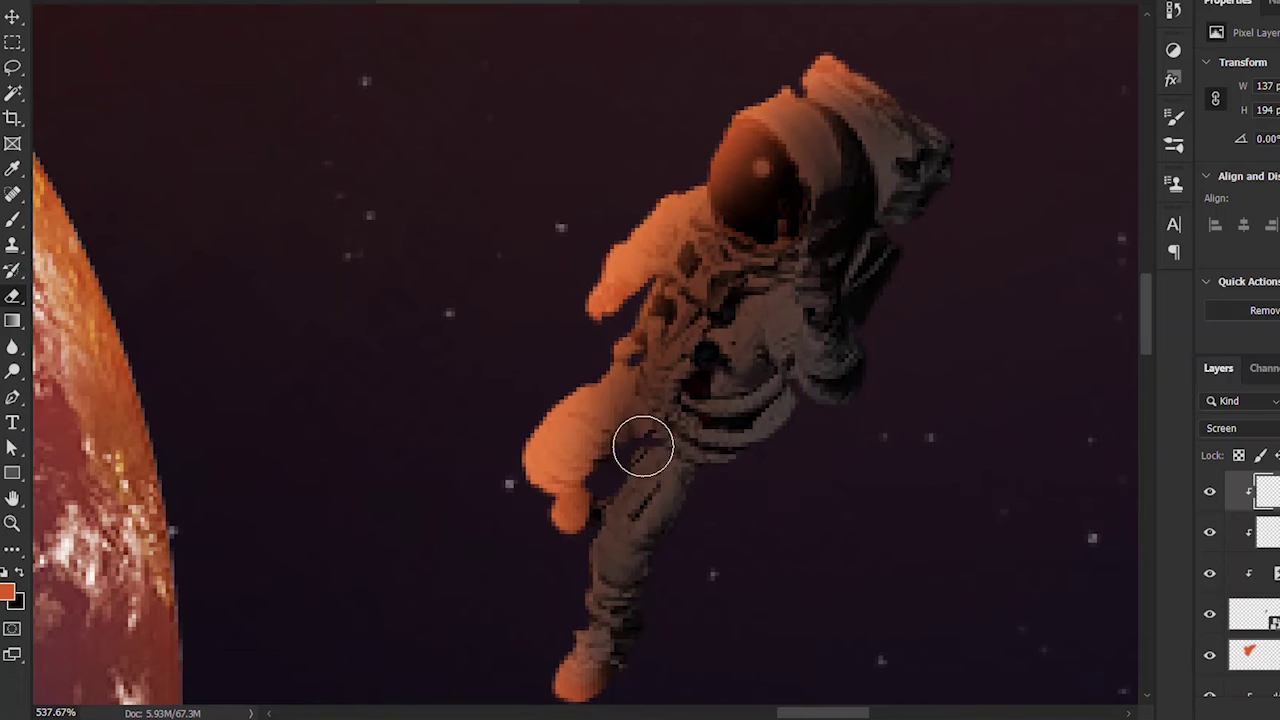
pyautogui.scroll(-1, 655, 630)
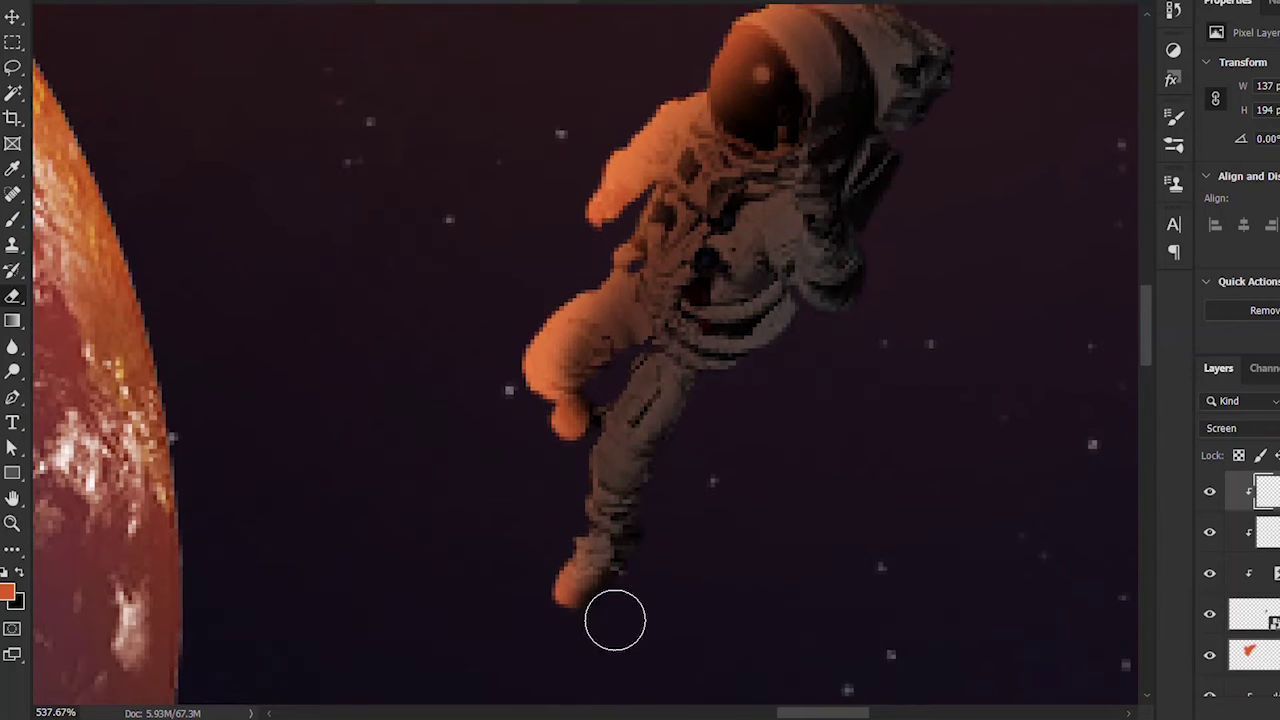
pyautogui.hotkey('ctrl', '0')
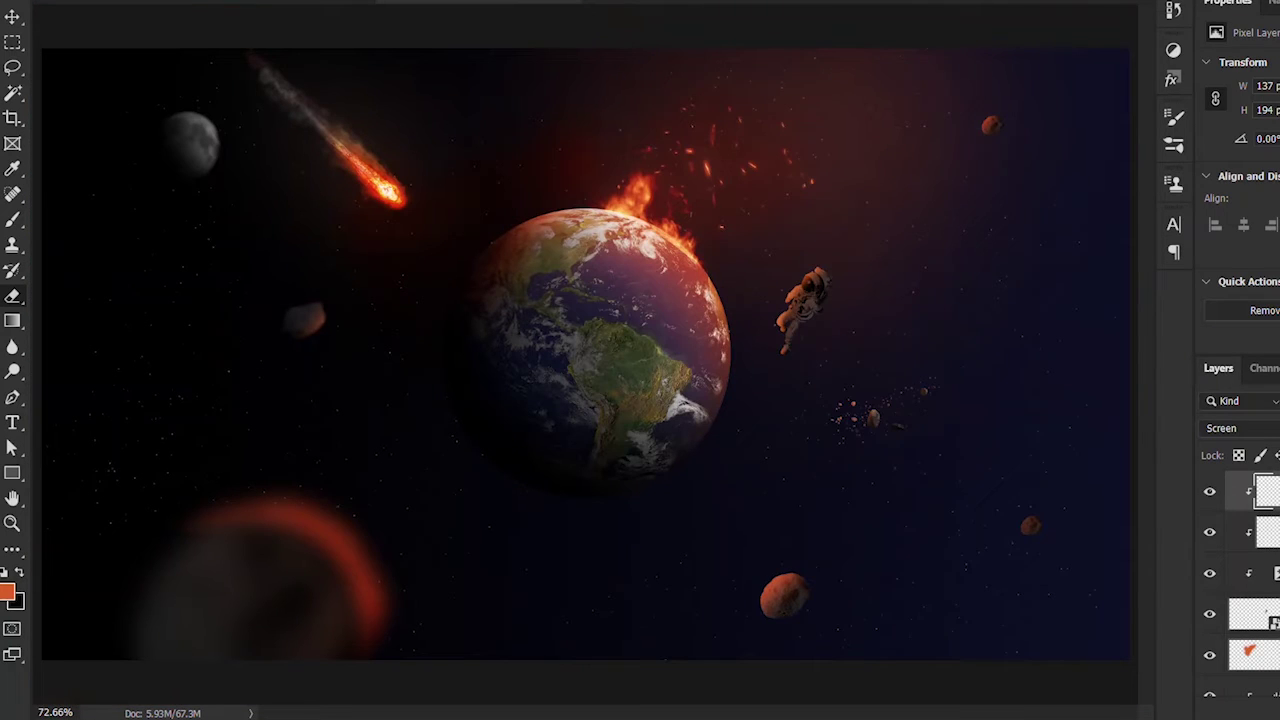
# - Move the small asteroid further to the left
pyautogui.moveTo(300, 325)
pyautogui.mouseDown()
pyautogui.moveTo(150, 366)
pyautogui.moveTo(93, 366)
pyautogui.mouseUp()
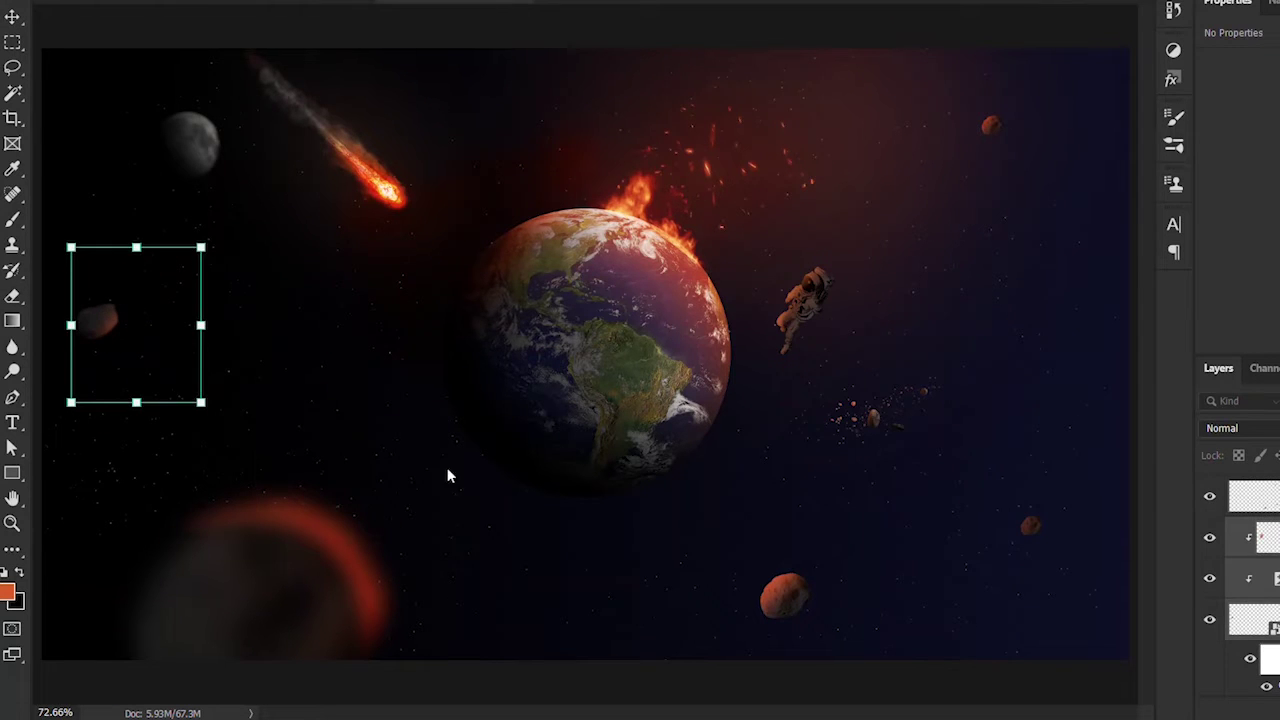
pyautogui.hotkey('ctrl', 'z')
pyautogui.hotkey('ctrl', 'shift', 'z')
pyautogui.click(645, 680)
pyautogui.click(1262, 537)
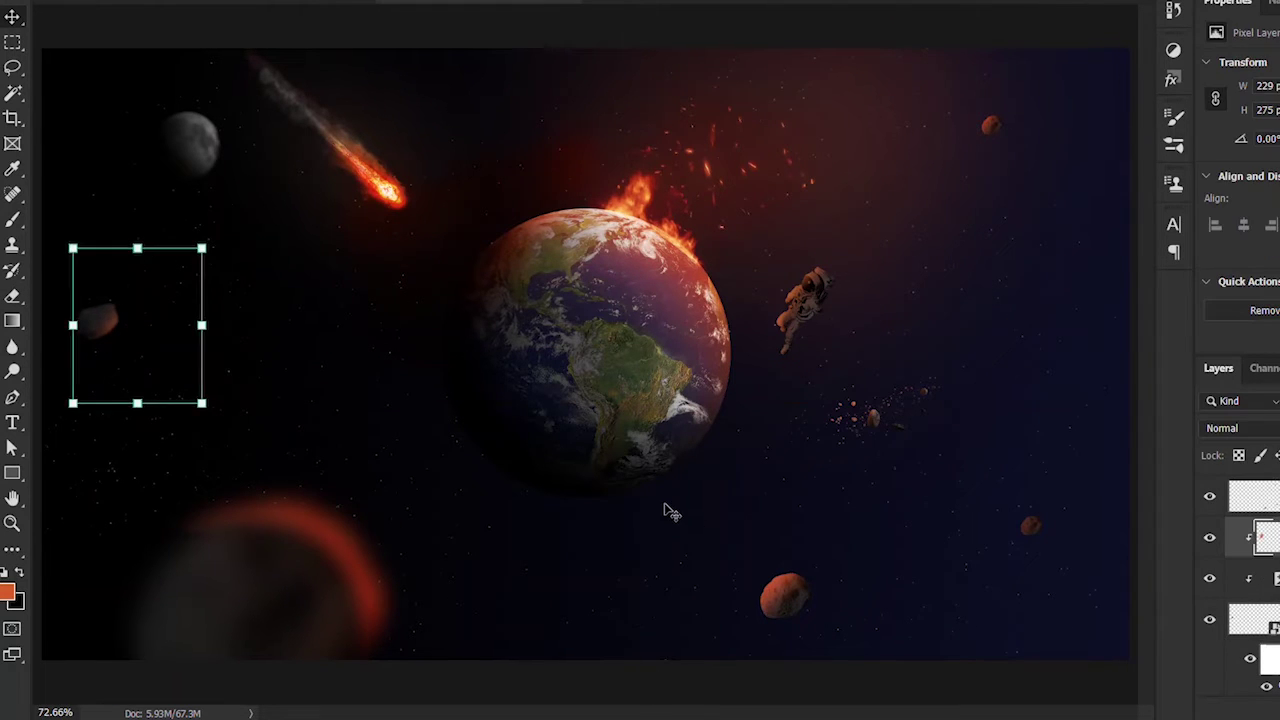
# - Place the astronaut PNG, scaled down, just left of the burning Earth
pyautogui.click(583, 591)
pyautogui.click(789, 711)
pyautogui.moveTo(873, 170)
pyautogui.mouseDown()
pyautogui.moveTo(593, 690)
pyautogui.moveTo(586, 343)
pyautogui.mouseUp()
pyautogui.moveTo(583, 49); pyautogui.dragTo(606, 508)
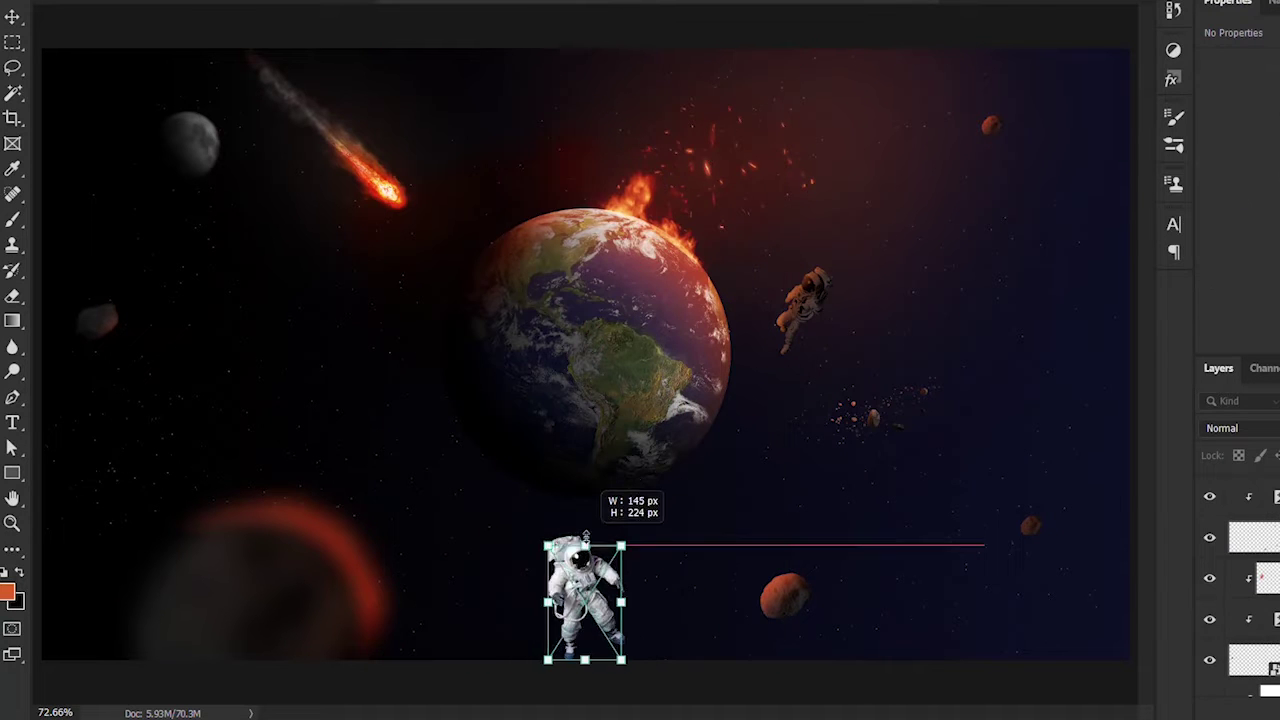
pyautogui.moveTo(576, 597); pyautogui.dragTo(407, 305)
pyautogui.press('Return')
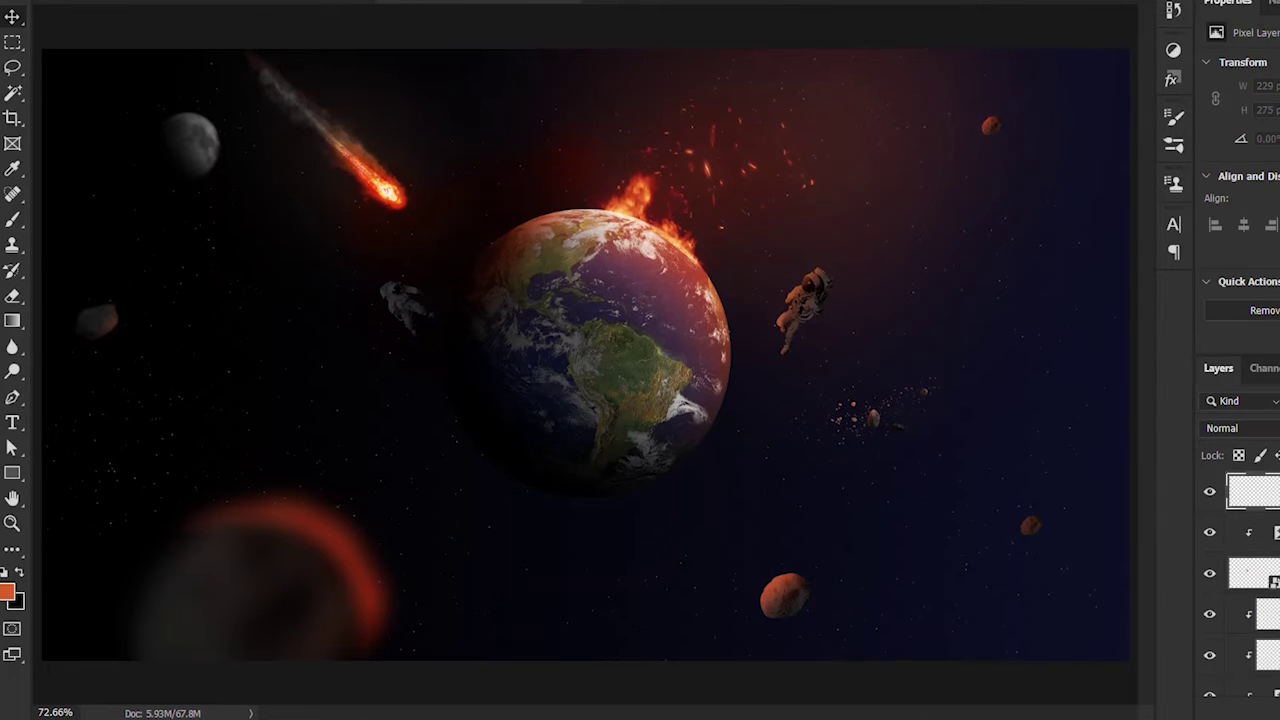
# - Add a paint layer clipped to the astronaut; test an orange stroke, then undo it
pyautogui.click(1222, 428)
pyautogui.click(1205, 466)
pyautogui.press('b')
pyautogui.scroll(5, 665, 413)
pyautogui.scroll(3, 665, 413)
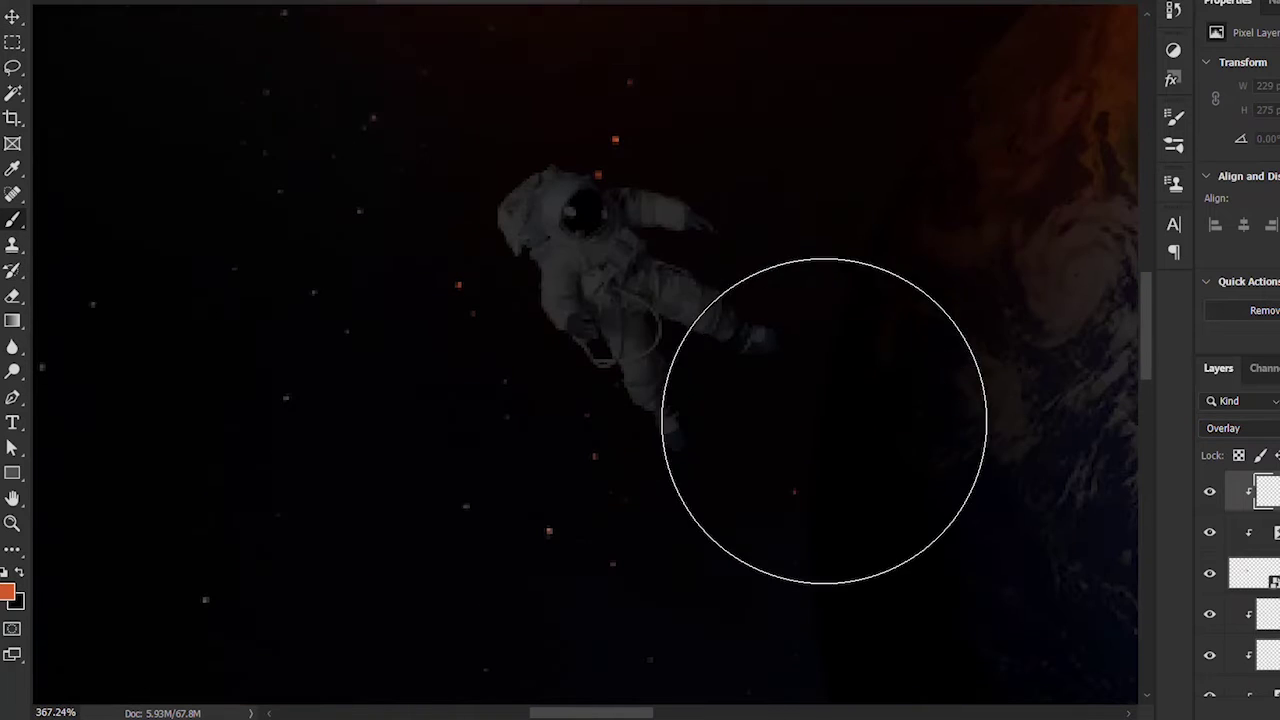
pyautogui.moveTo(690, 230); pyautogui.dragTo(743, 429)
pyautogui.rightClick(814, 386)
pyautogui.press('Escape')
pyautogui.hotkey('ctrl', 'z')
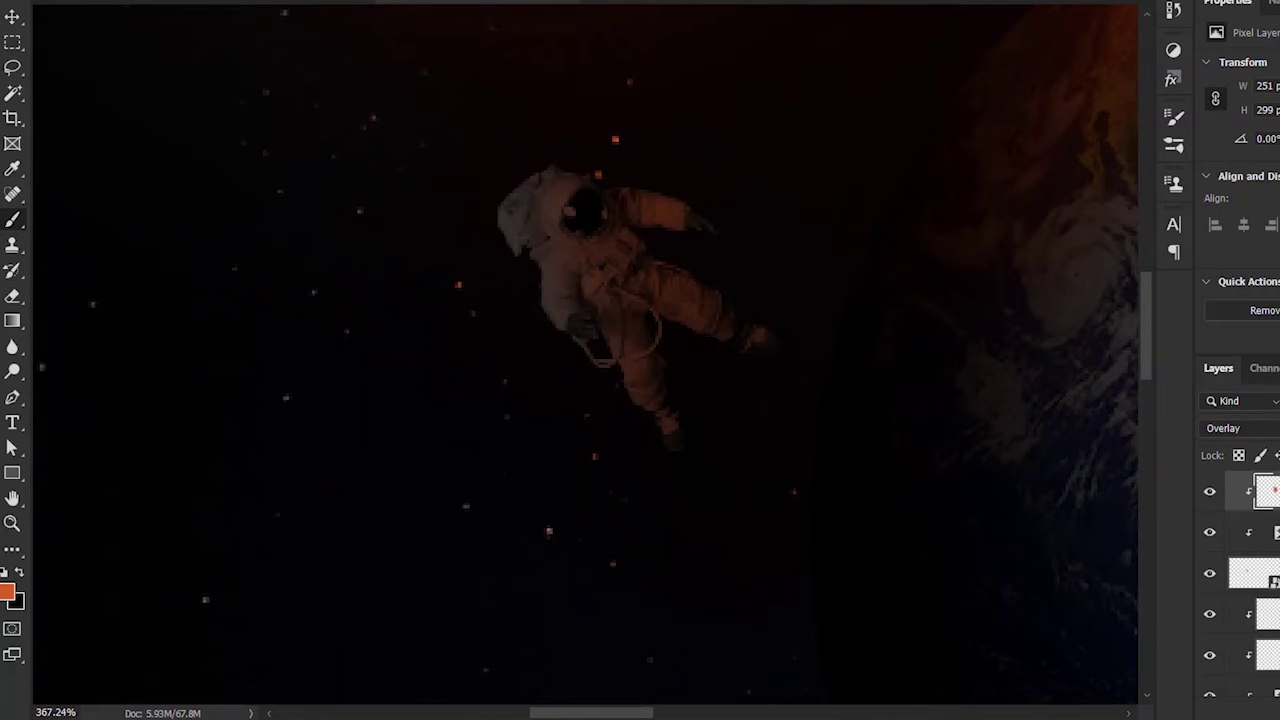
pyautogui.hotkey('ctrl', 'z')
pyautogui.hotkey('ctrl', '0')
# - Set the clipped paint layer's blend mode to Screen
pyautogui.click(1222, 428)
pyautogui.click(1246, 398)
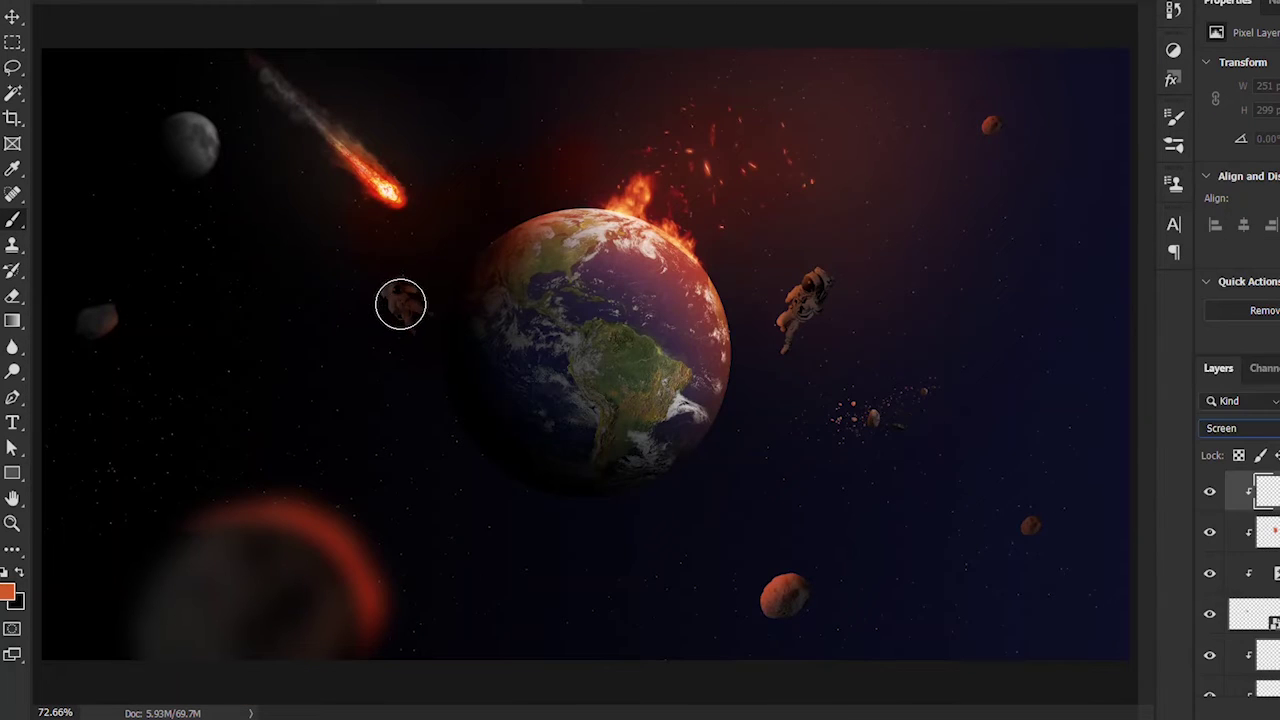
pyautogui.scroll(4, 400, 300)
pyautogui.scroll(2, 400, 300)
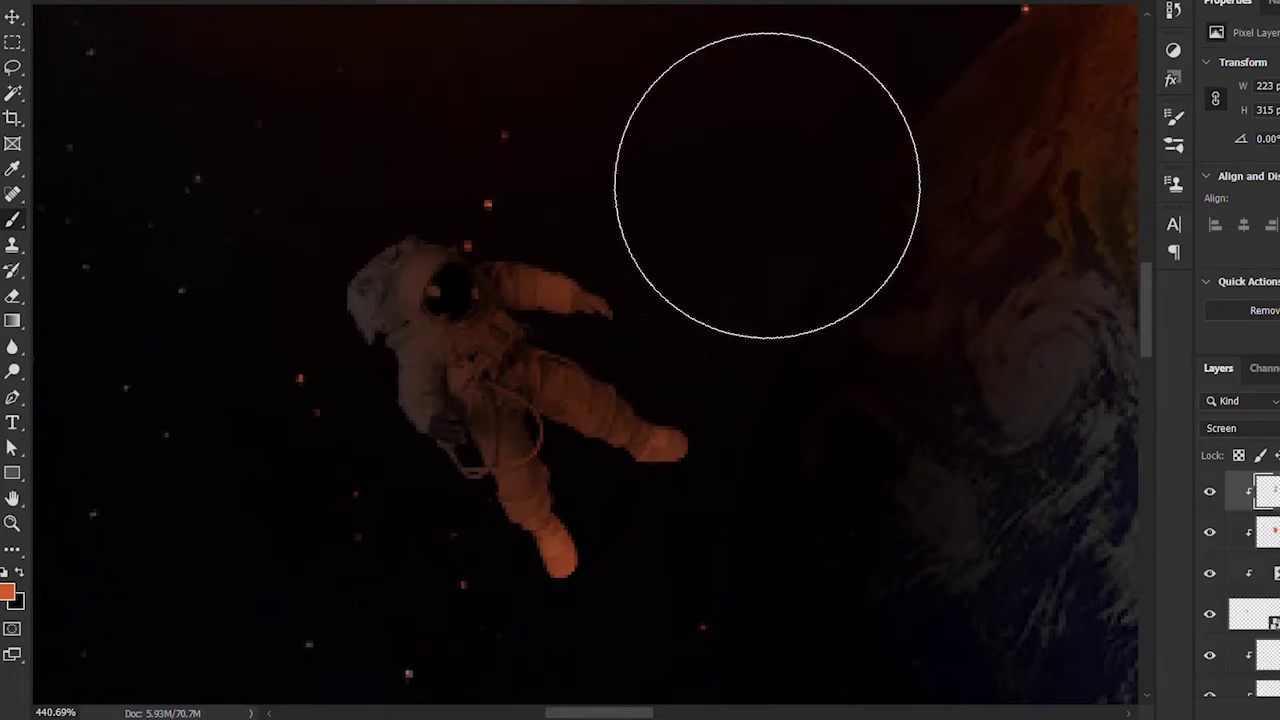
pyautogui.hotkey('ctrl', '0')
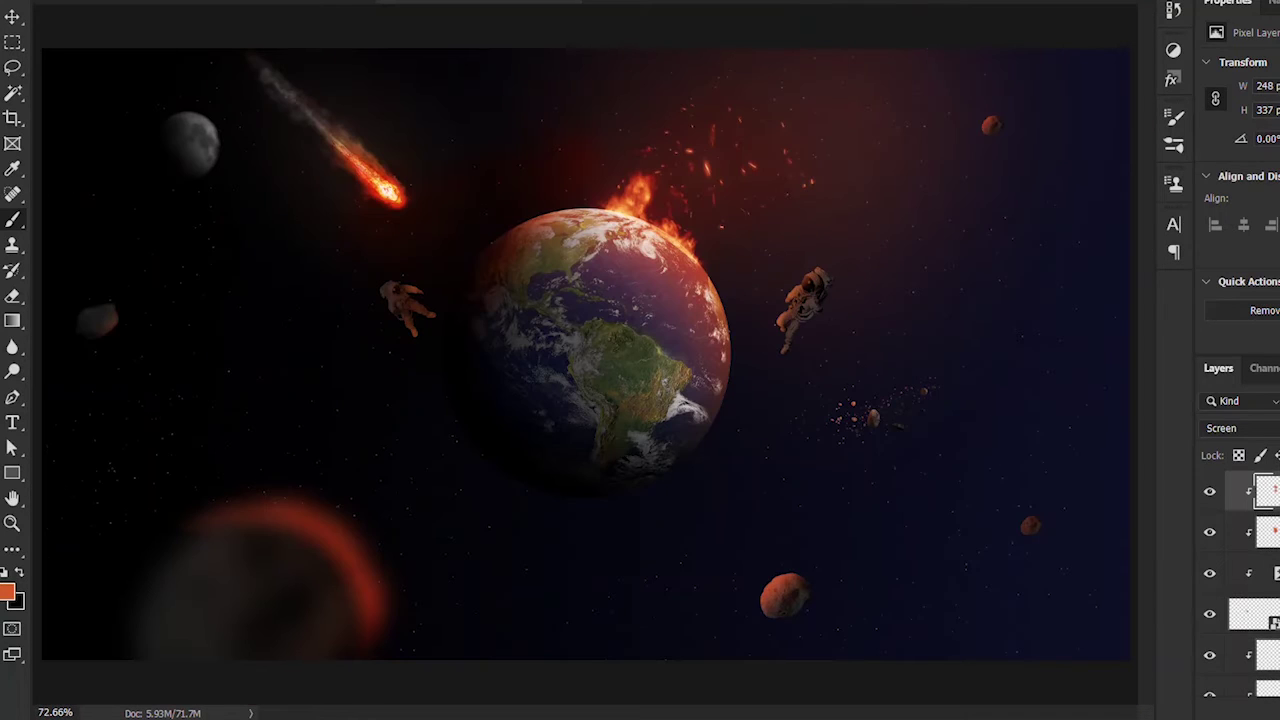
pyautogui.scroll(5, 351, 277)
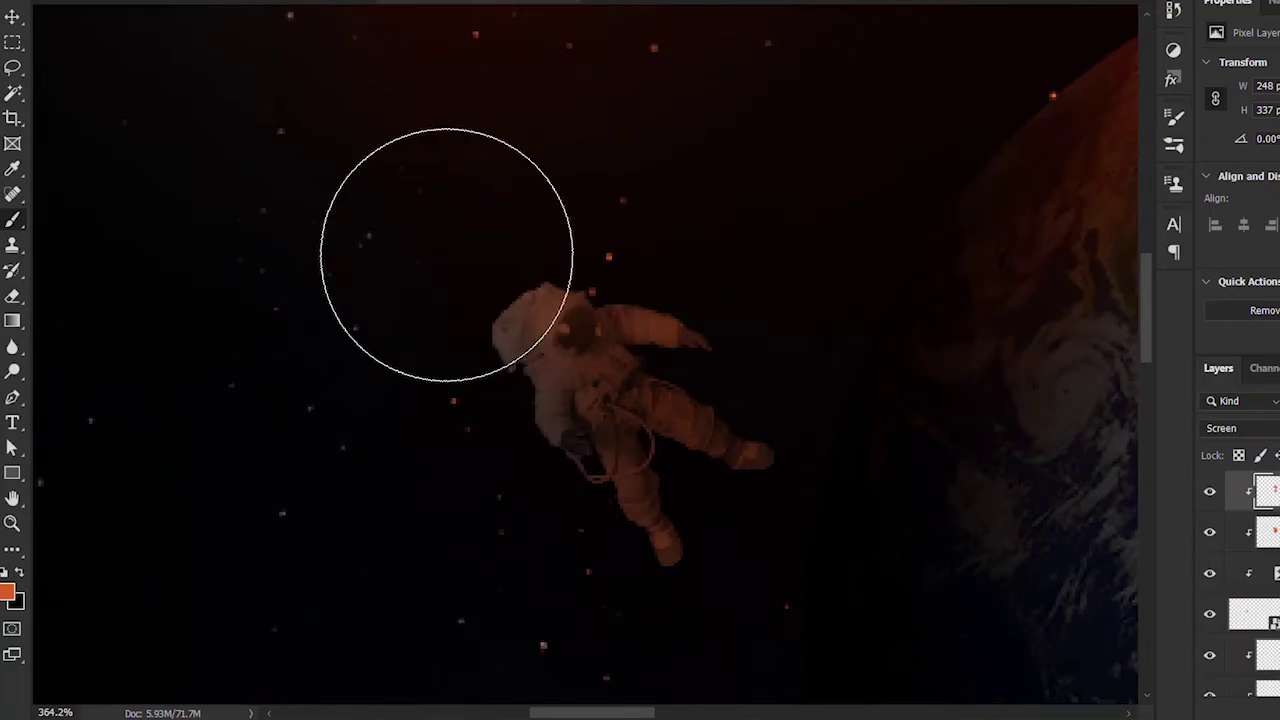
pyautogui.hotkey('ctrl', 'z')
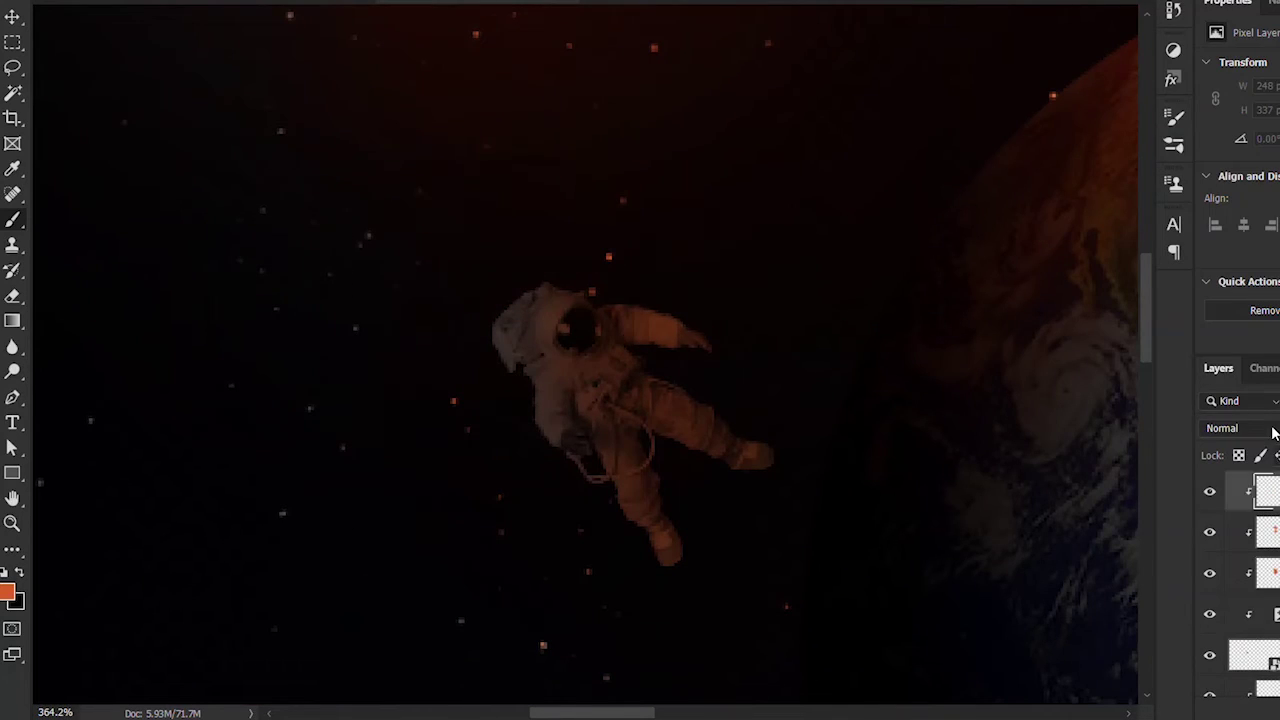
pyautogui.click(1240, 428)
pyautogui.click(1240, 394)
# - Paint orange rim light on the helmet and arm, erasing the excess along the helmet
pyautogui.rightClick(529, 340)
pyautogui.press('Escape')
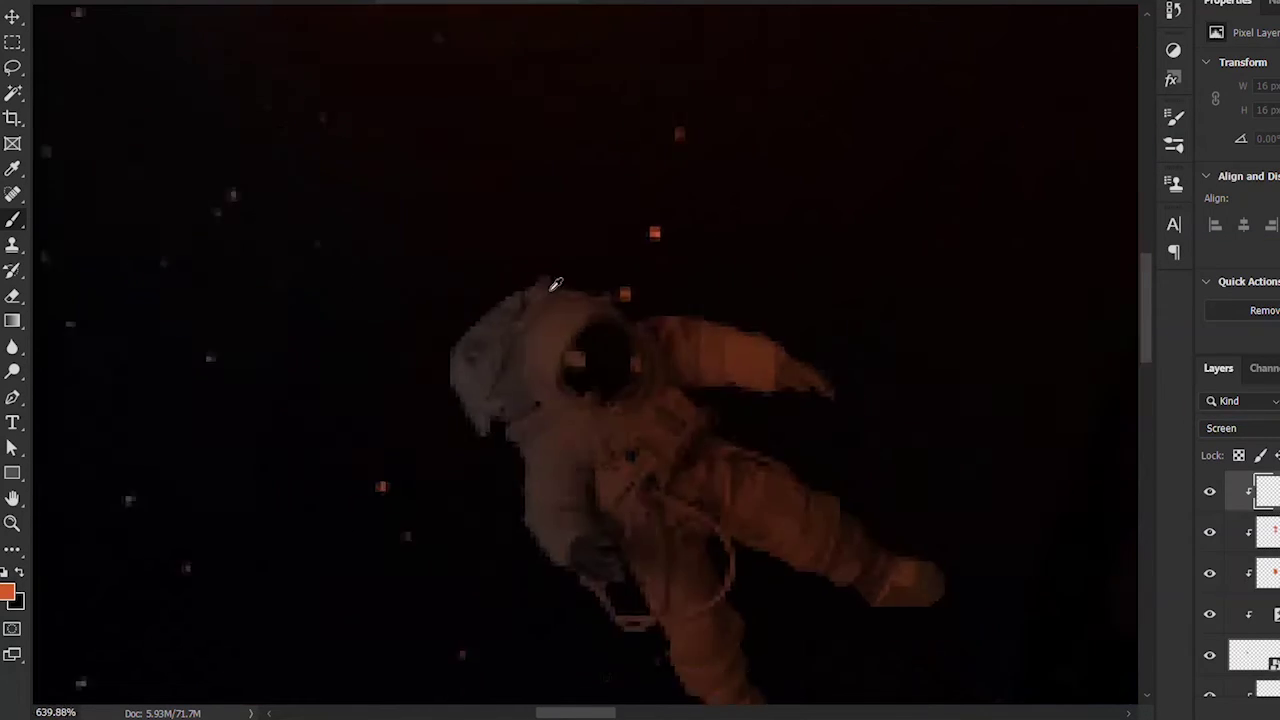
pyautogui.scroll(3, 551, 286)
pyautogui.moveTo(763, 283)
pyautogui.mouseDown()
pyautogui.moveTo(623, 263)
pyautogui.moveTo(448, 475)
pyautogui.mouseUp()
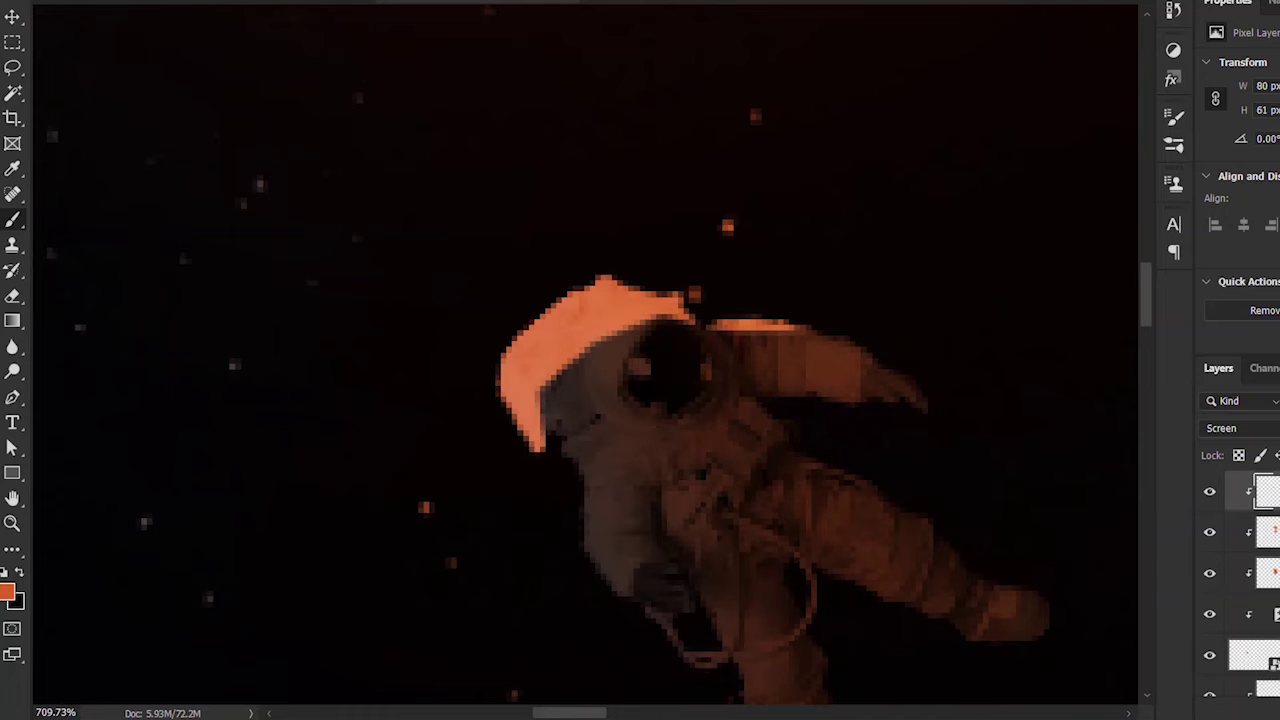
pyautogui.moveTo(556, 425); pyautogui.dragTo(620, 368)
pyautogui.hotkey('ctrl', '0')
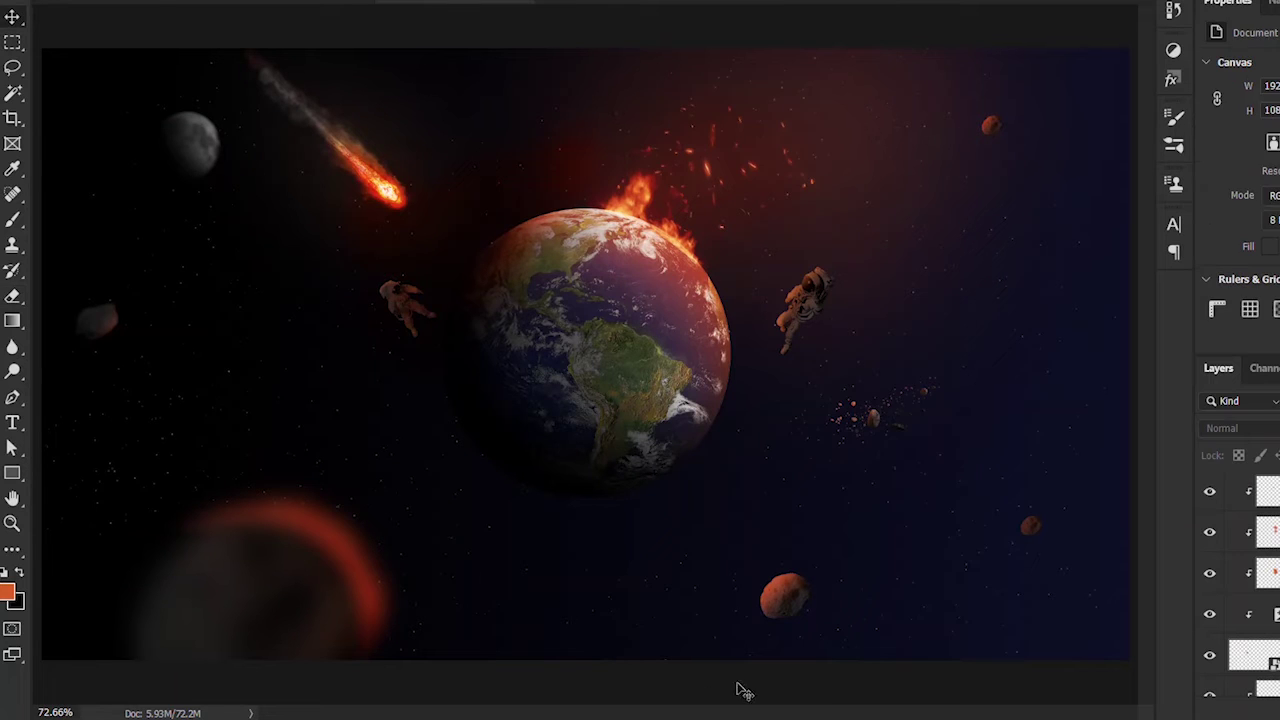
# - Place another astronaut, rotated and tiny, above Earth, with a clipped darkening Exposure adjustment
pyautogui.hotkey('alt', 'Tab')
pyautogui.press('Right')
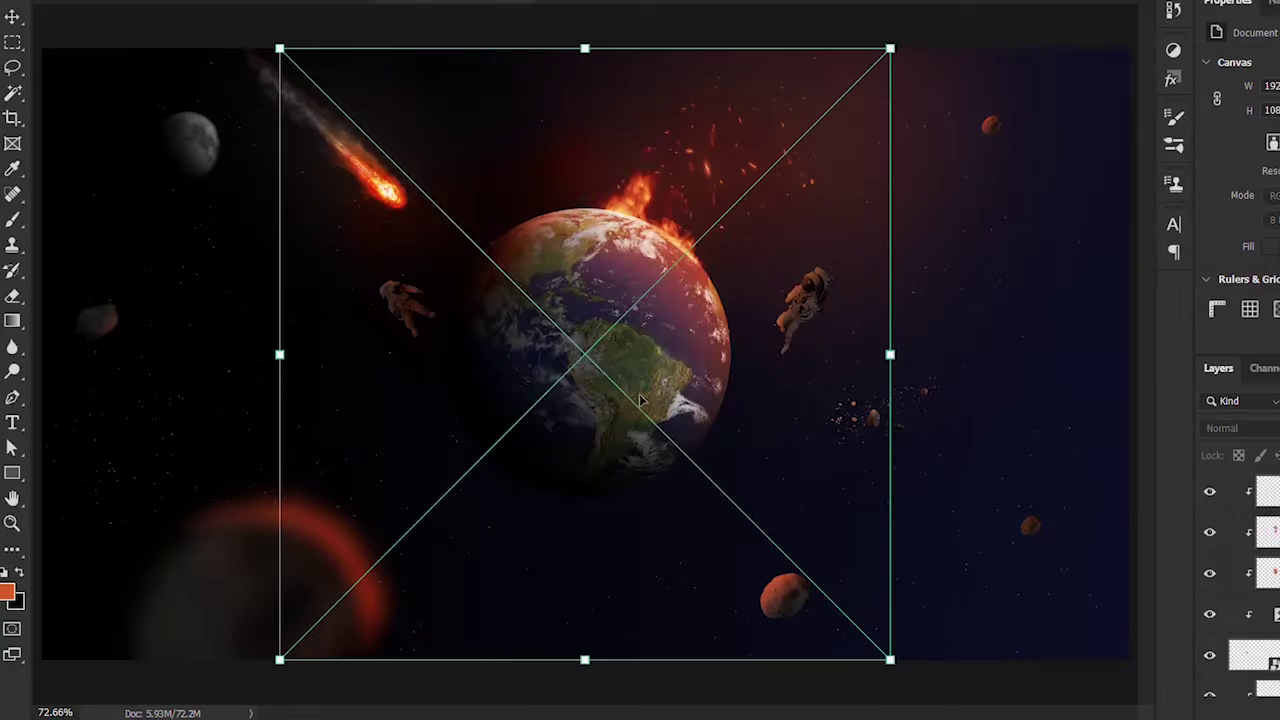
pyautogui.moveTo(584, 46); pyautogui.dragTo(618, 406)
pyautogui.moveTo(606, 656); pyautogui.dragTo(640, 600)
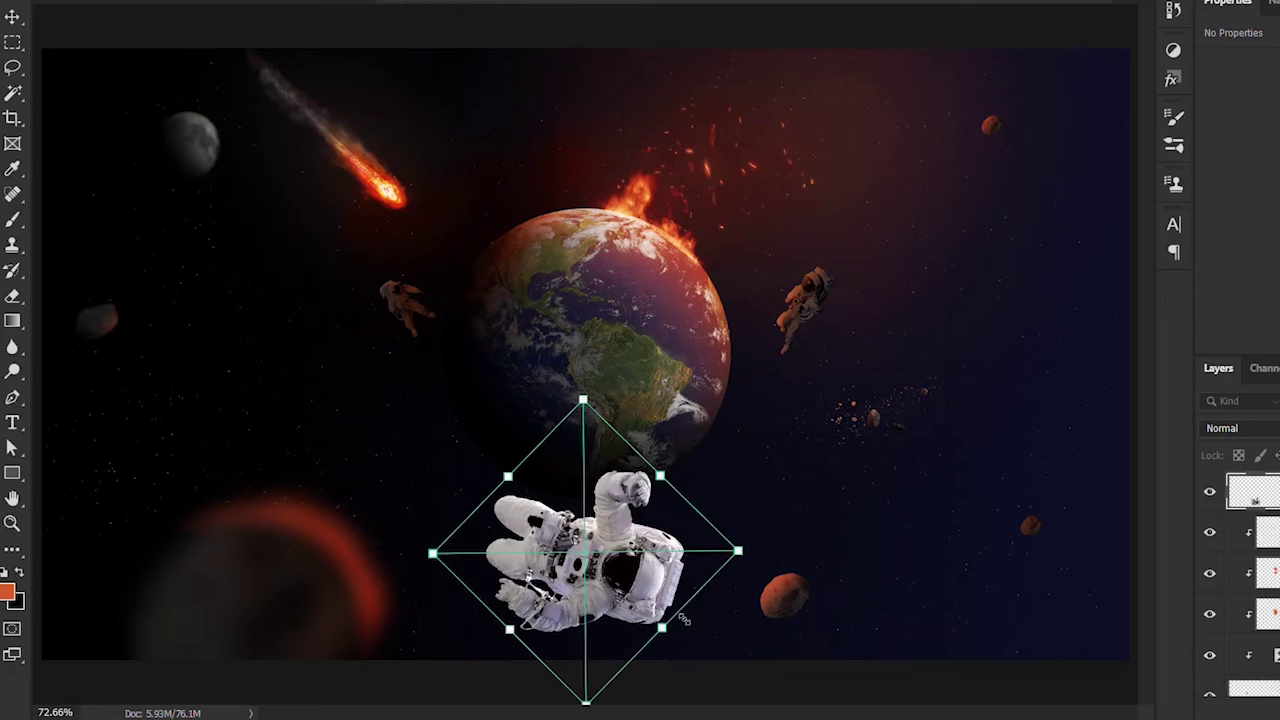
pyautogui.moveTo(735, 576); pyautogui.dragTo(643, 534)
pyautogui.moveTo(540, 505)
pyautogui.mouseDown()
pyautogui.moveTo(405, 366)
pyautogui.moveTo(555, 58)
pyautogui.mouseUp()
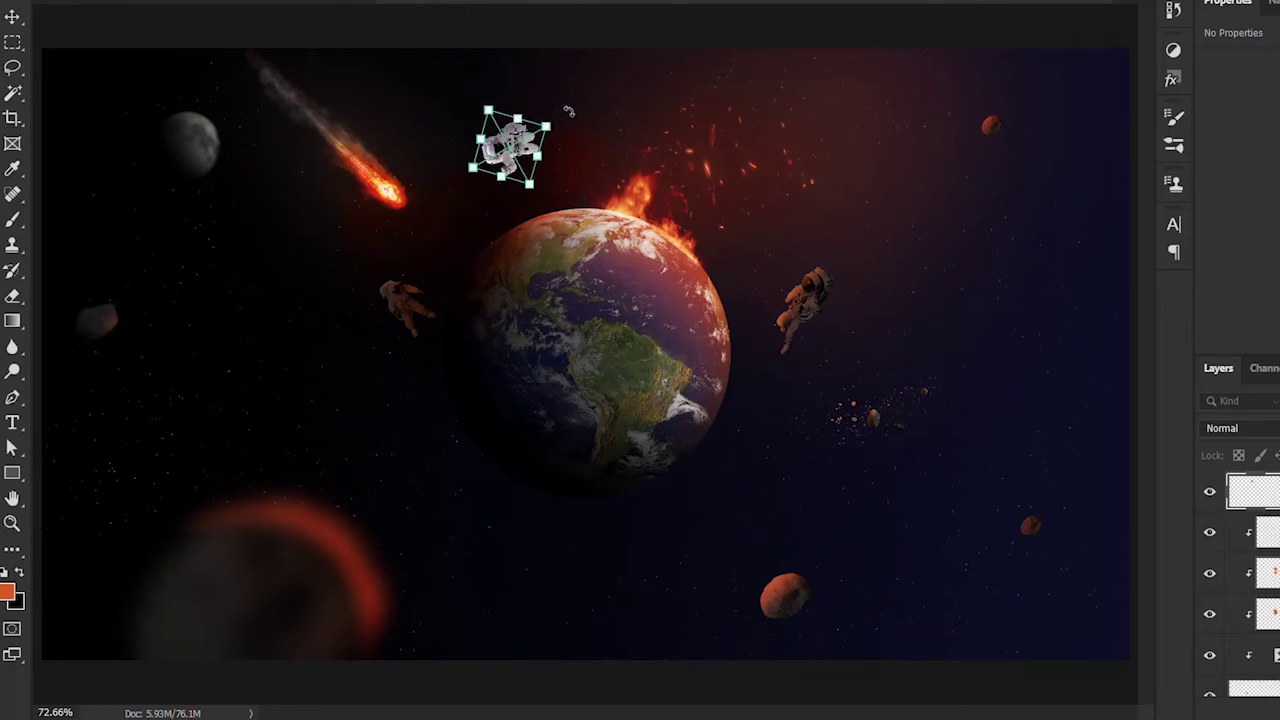
pyautogui.moveTo(549, 108)
pyautogui.mouseDown()
pyautogui.moveTo(557, 88)
pyautogui.moveTo(520, 106)
pyautogui.mouseUp()
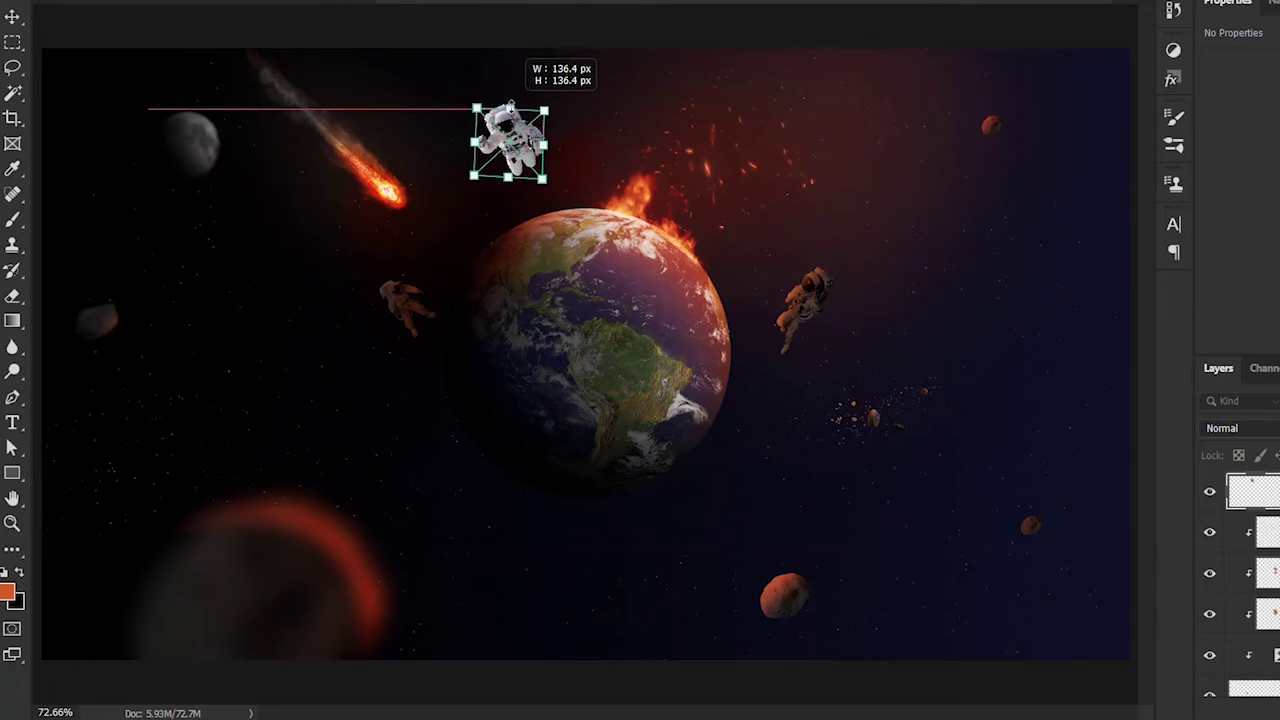
pyautogui.press('Return')
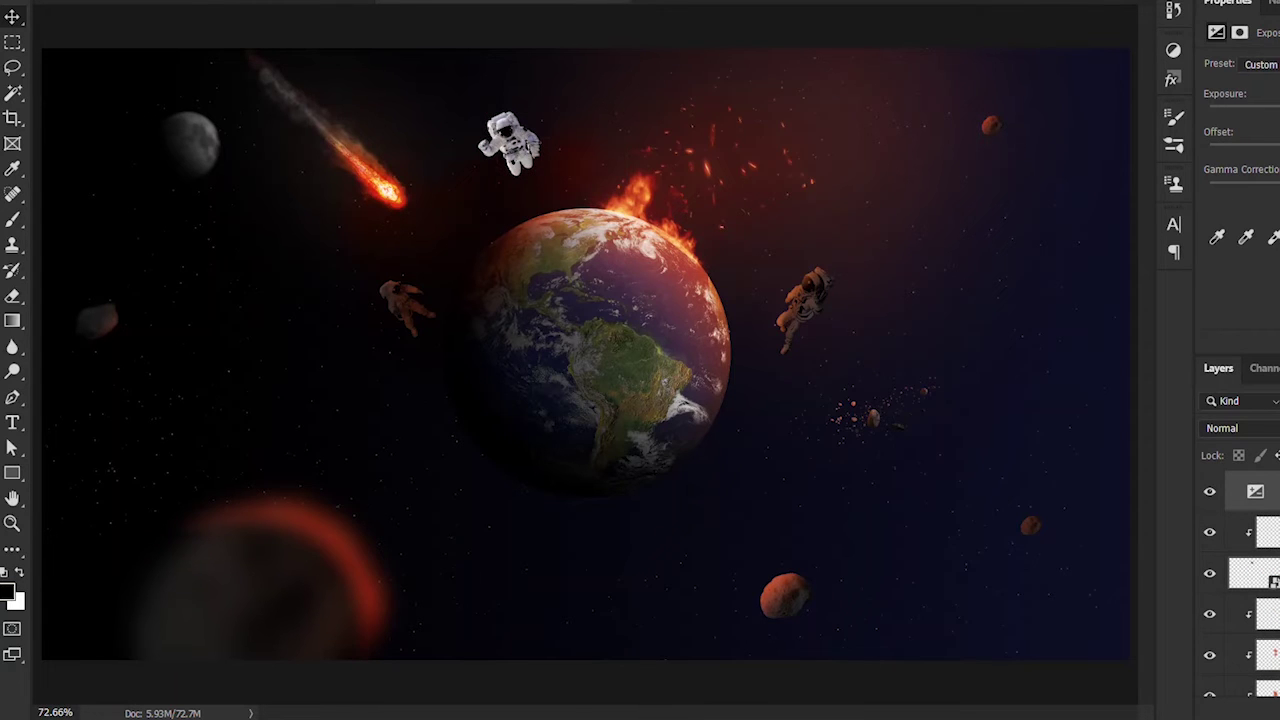
pyautogui.hotkey('ctrl', 'alt', 'g')
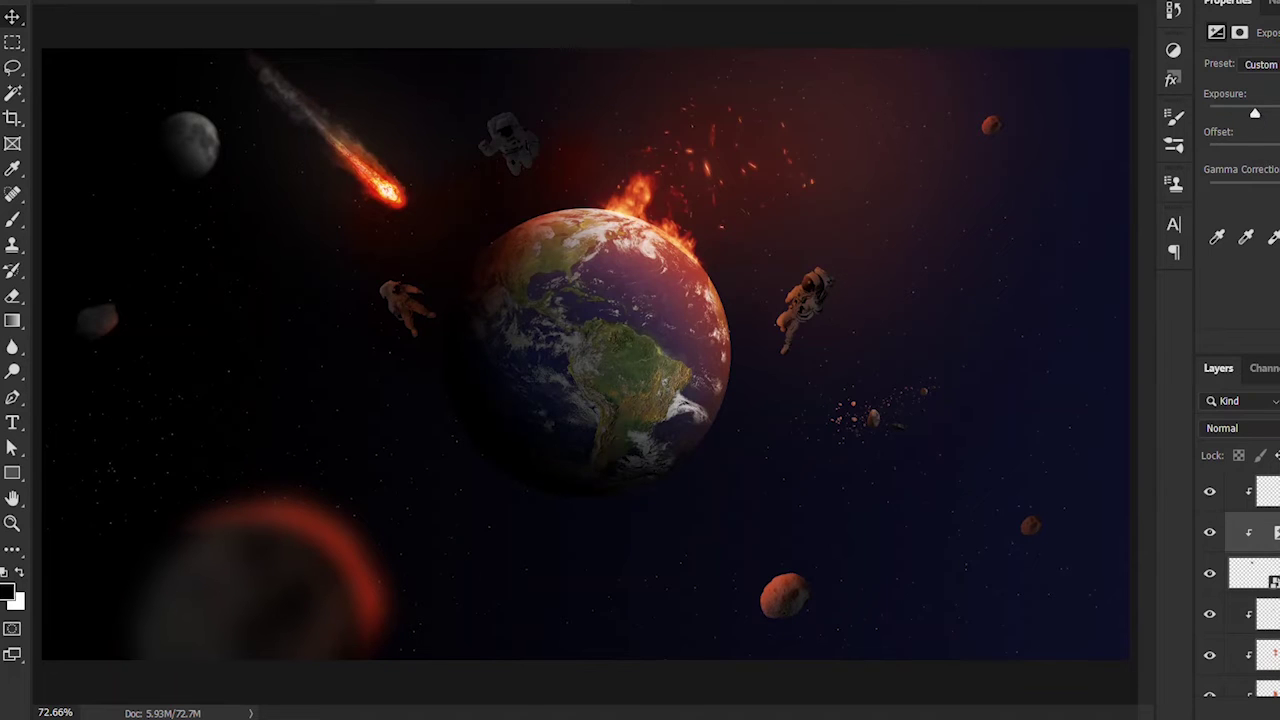
# - Set the top paint layer to Screen blending and choose the Hard Round brush
pyautogui.click(1265, 491)
pyautogui.click(1230, 428)
pyautogui.click(1235, 402)
pyautogui.scroll(5, 375, 197)
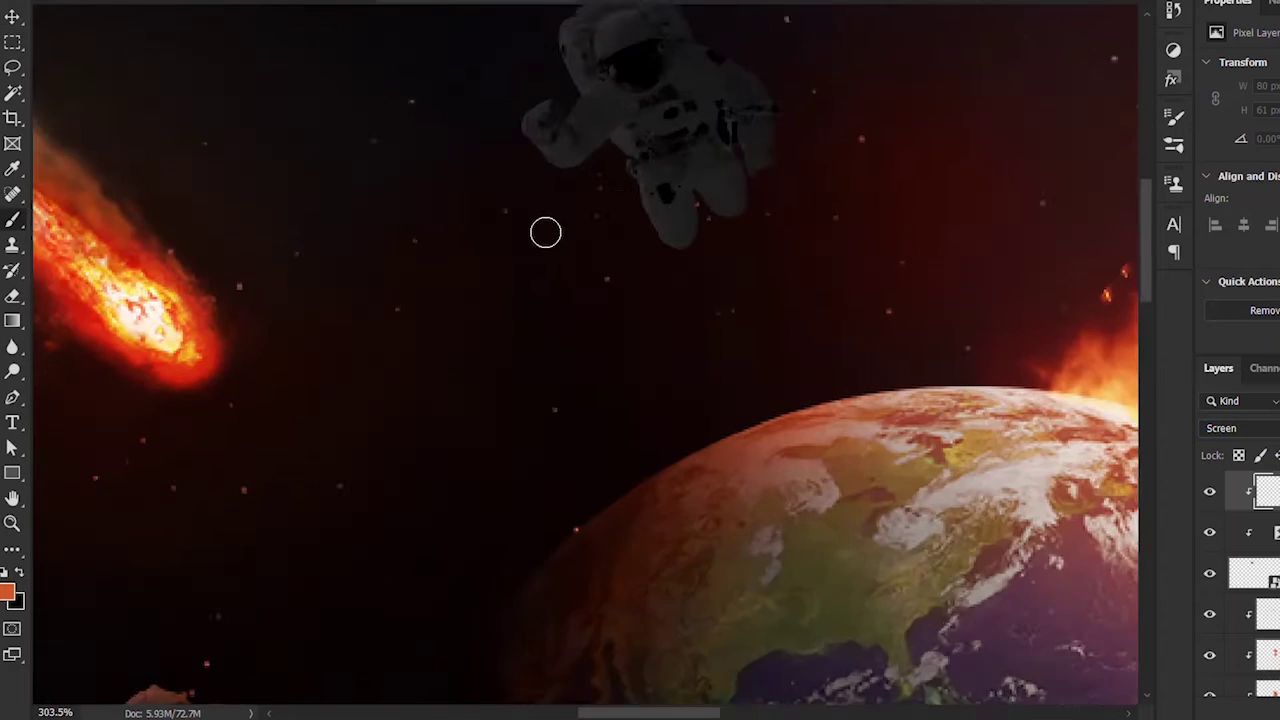
pyautogui.click(1230, 428)
pyautogui.click(1228, 574)
pyautogui.rightClick(712, 404)
pyautogui.doubleClick(768, 532)
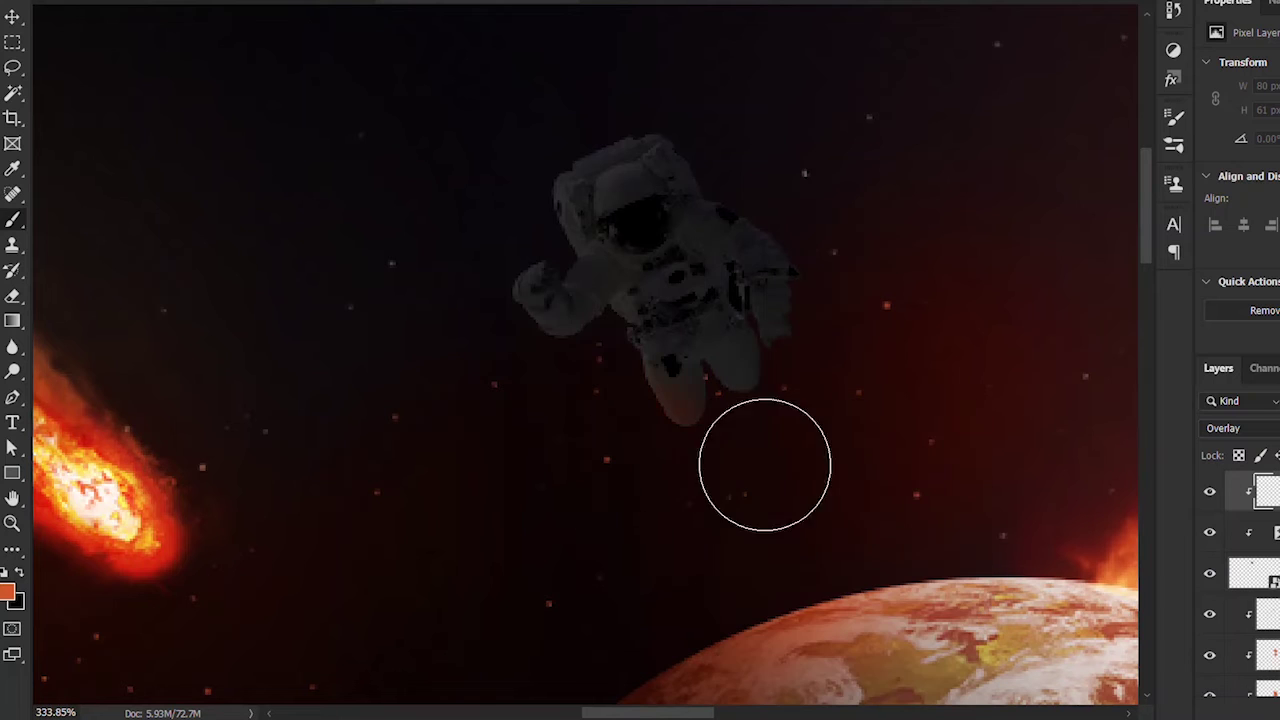
pyautogui.click(1230, 428)
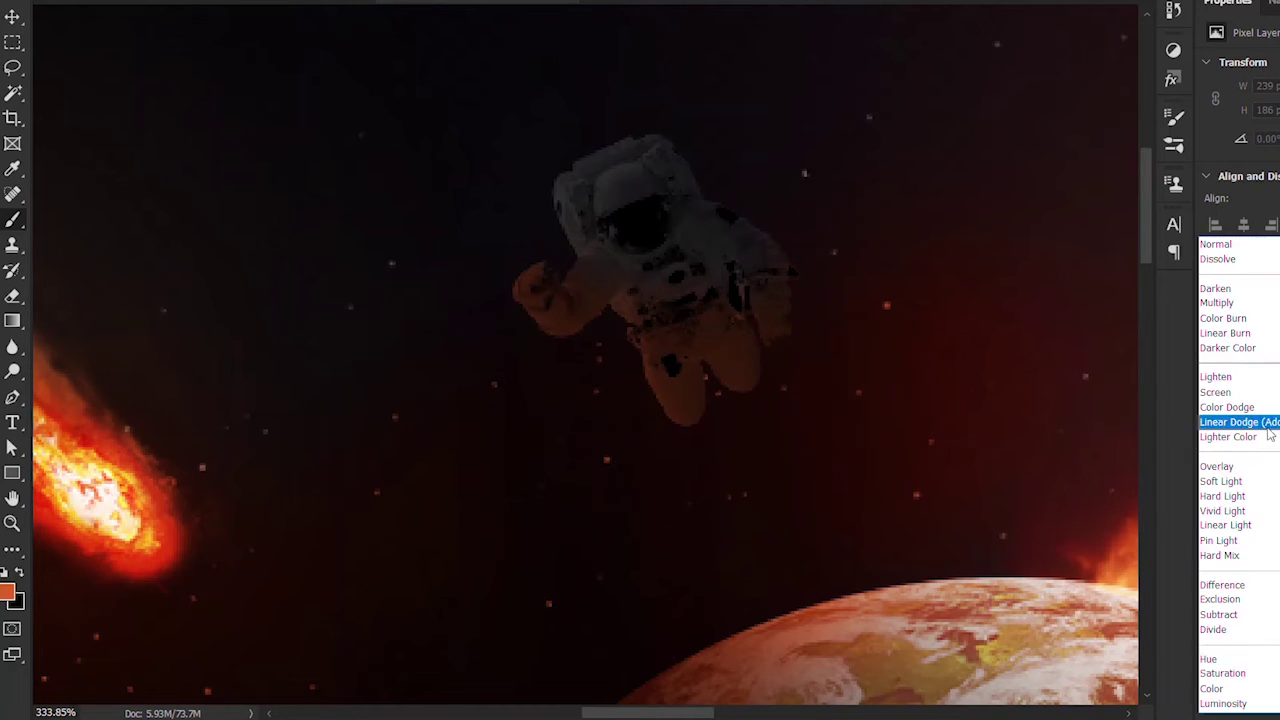
pyautogui.click(1228, 365)
pyautogui.rightClick(731, 362)
pyautogui.doubleClick(829, 575)
# - Paint orange light on the astronaut's arms and legs, then soften it
pyautogui.moveTo(540, 290)
pyautogui.mouseDown()
pyautogui.moveTo(486, 357)
pyautogui.moveTo(600, 443)
pyautogui.moveTo(837, 337)
pyautogui.moveTo(790, 290)
pyautogui.mouseUp()
pyautogui.press(']')
pyautogui.press(']')
pyautogui.press(']')
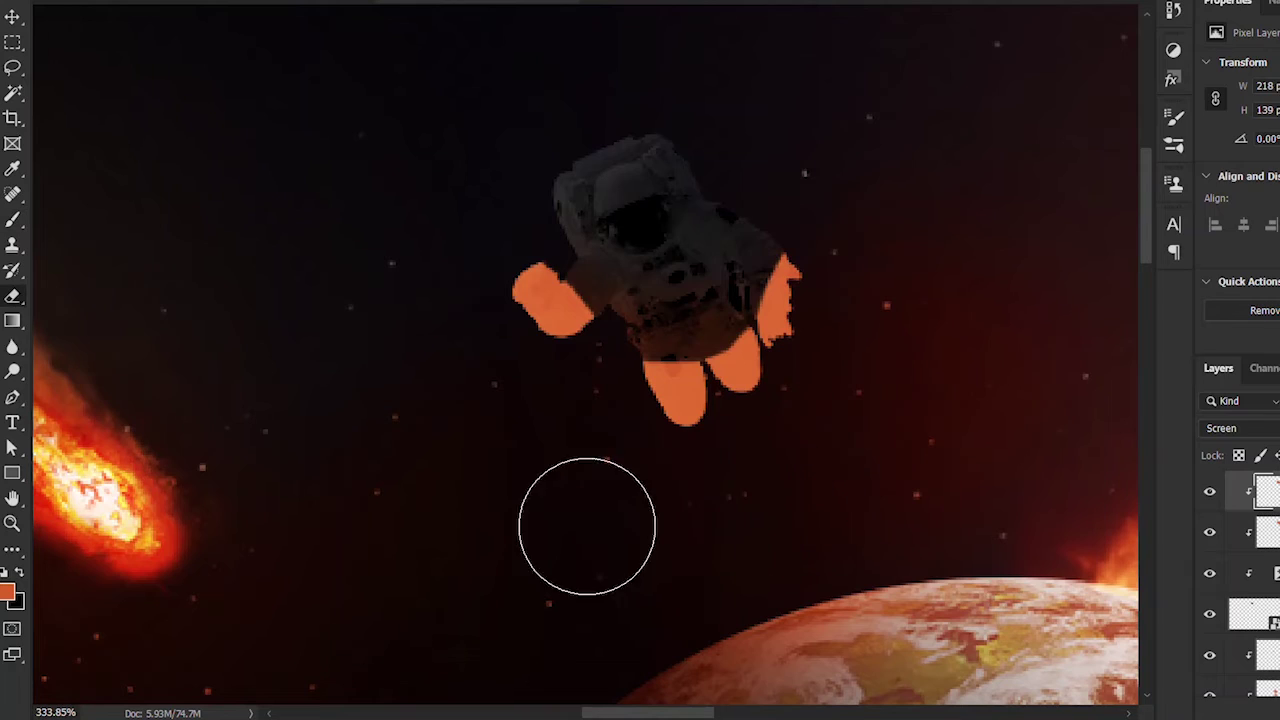
pyautogui.moveTo(609, 263)
pyautogui.mouseDown()
pyautogui.moveTo(734, 271)
pyautogui.moveTo(684, 251)
pyautogui.mouseUp()
pyautogui.scroll(5, 684, 251)
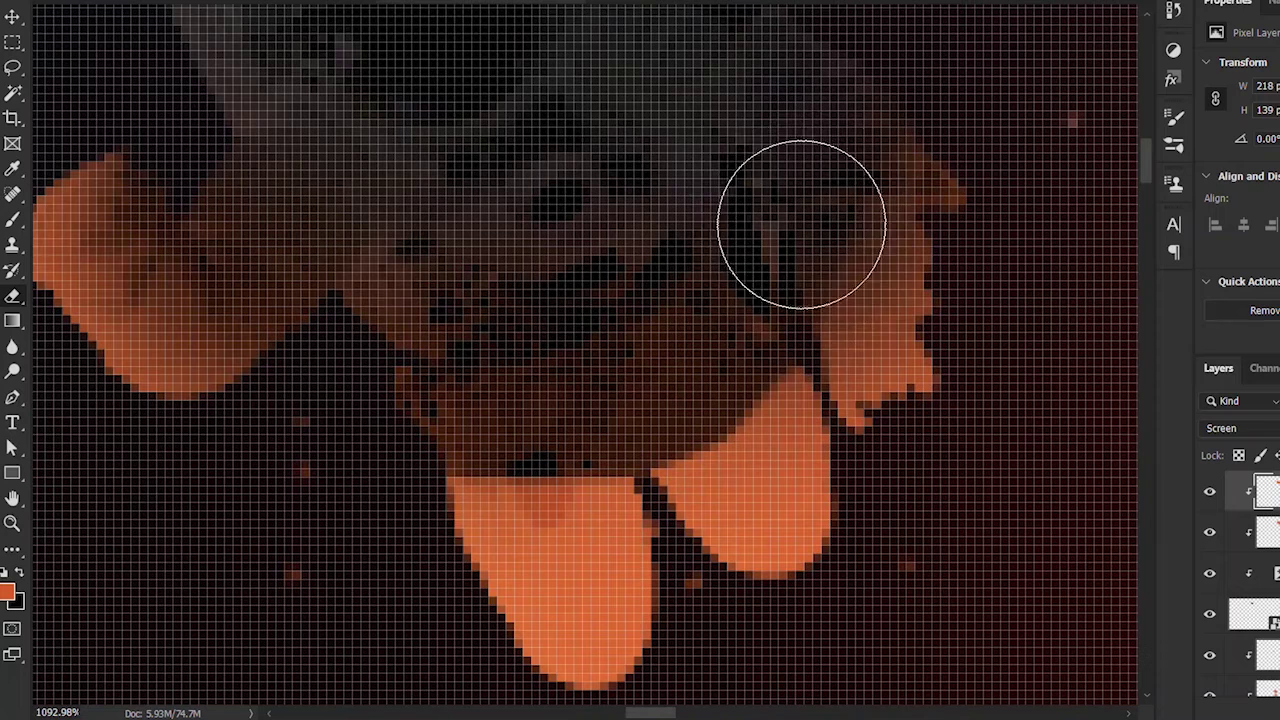
pyautogui.moveTo(800, 234)
pyautogui.mouseDown()
pyautogui.moveTo(694, 386)
pyautogui.moveTo(477, 431)
pyautogui.moveTo(808, 195)
pyautogui.moveTo(671, 414)
pyautogui.moveTo(577, 406)
pyautogui.moveTo(623, 314)
pyautogui.mouseUp()
pyautogui.scroll(-5, 688, 383)
pyautogui.scroll(-3, 688, 383)
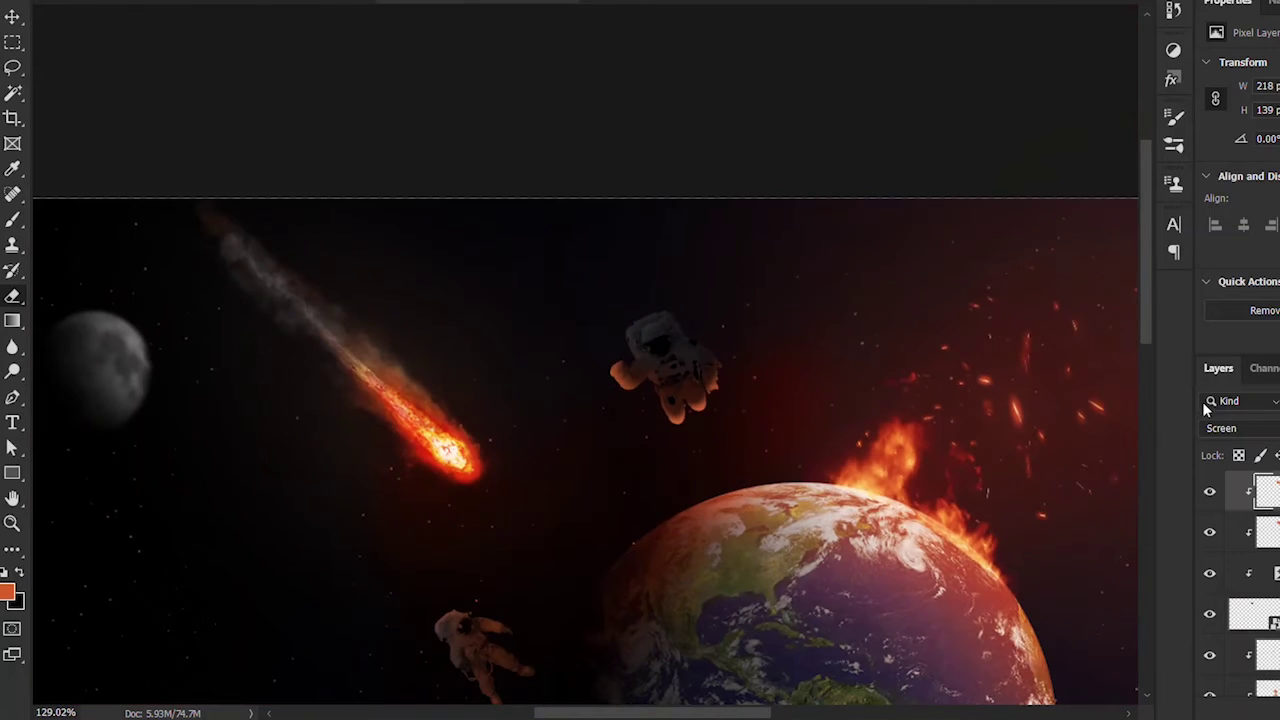
# - Add a new blank Screen layer clipped to the astronaut, ready for brushing
pyautogui.hotkey('ctrl', 'shift', 'alt', 'n')
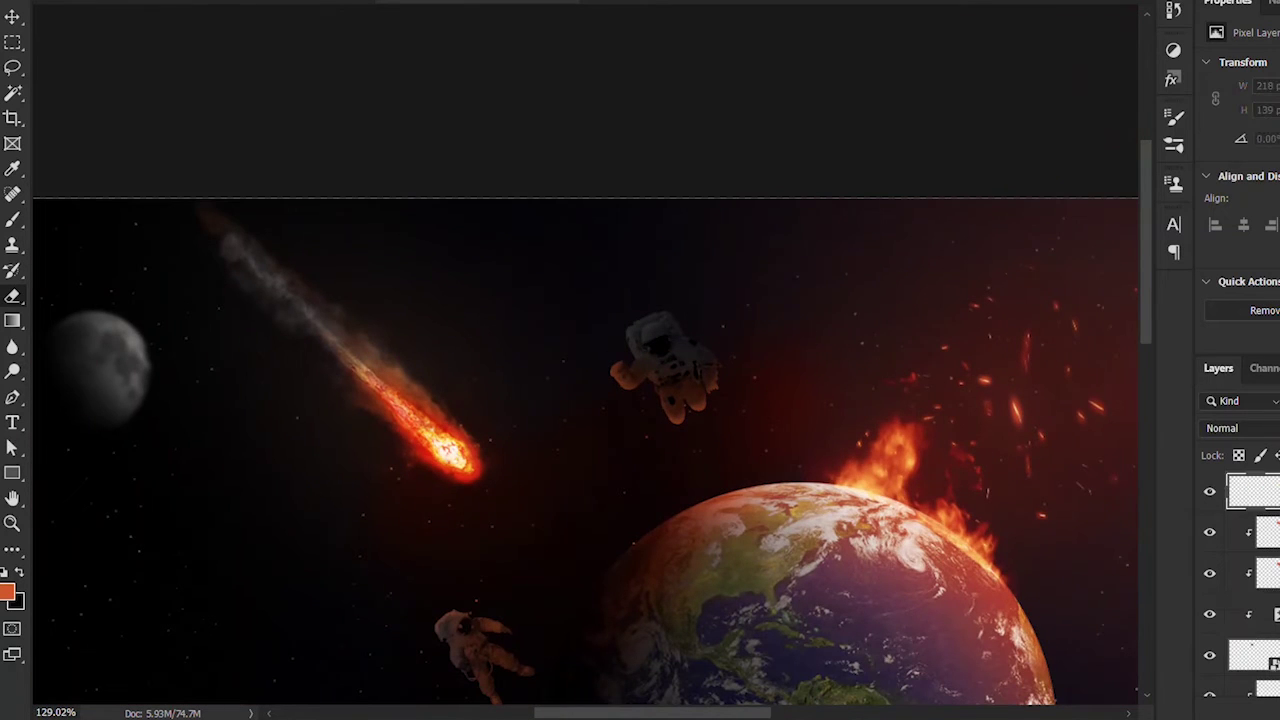
pyautogui.click(1240, 428)
pyautogui.click(1240, 396)
pyautogui.hotkey('ctrl', 'alt', 'g')
pyautogui.scroll(3, 676, 341)
pyautogui.press('b')
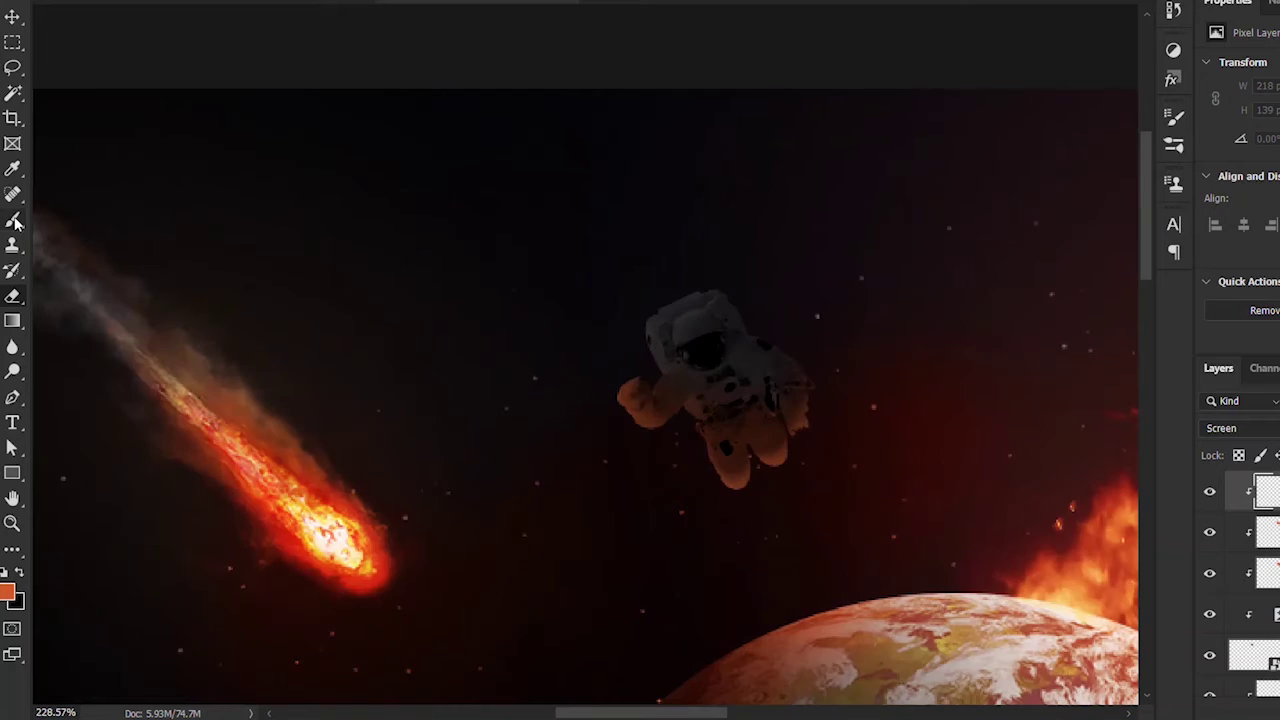
pyautogui.scroll(3, 680, 330)
pyautogui.press('[')
pyautogui.press('[')
pyautogui.press(']')
# - Paint and trim an orange visor glow set to Linear Dodge (Add), then pick the meteor image
pyautogui.click(720, 336)
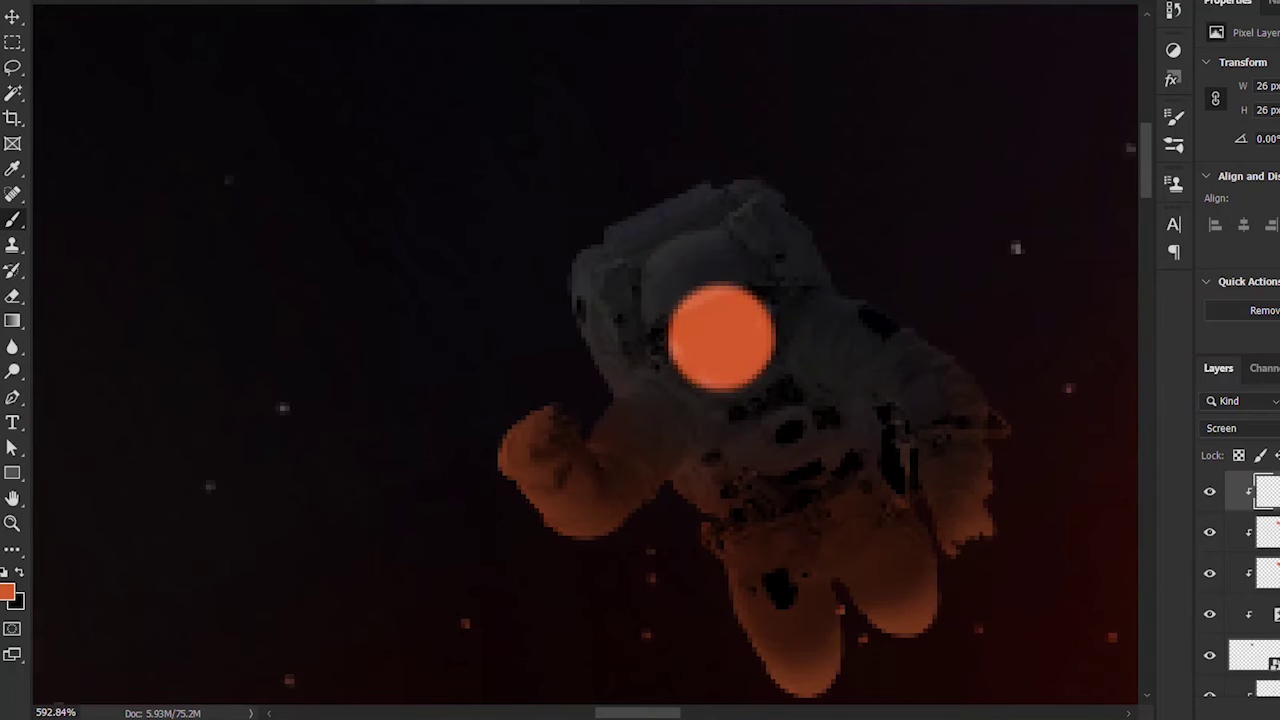
pyautogui.moveTo(864, 478)
pyautogui.mouseDown()
pyautogui.moveTo(737, 420)
pyautogui.moveTo(668, 256)
pyautogui.mouseUp()
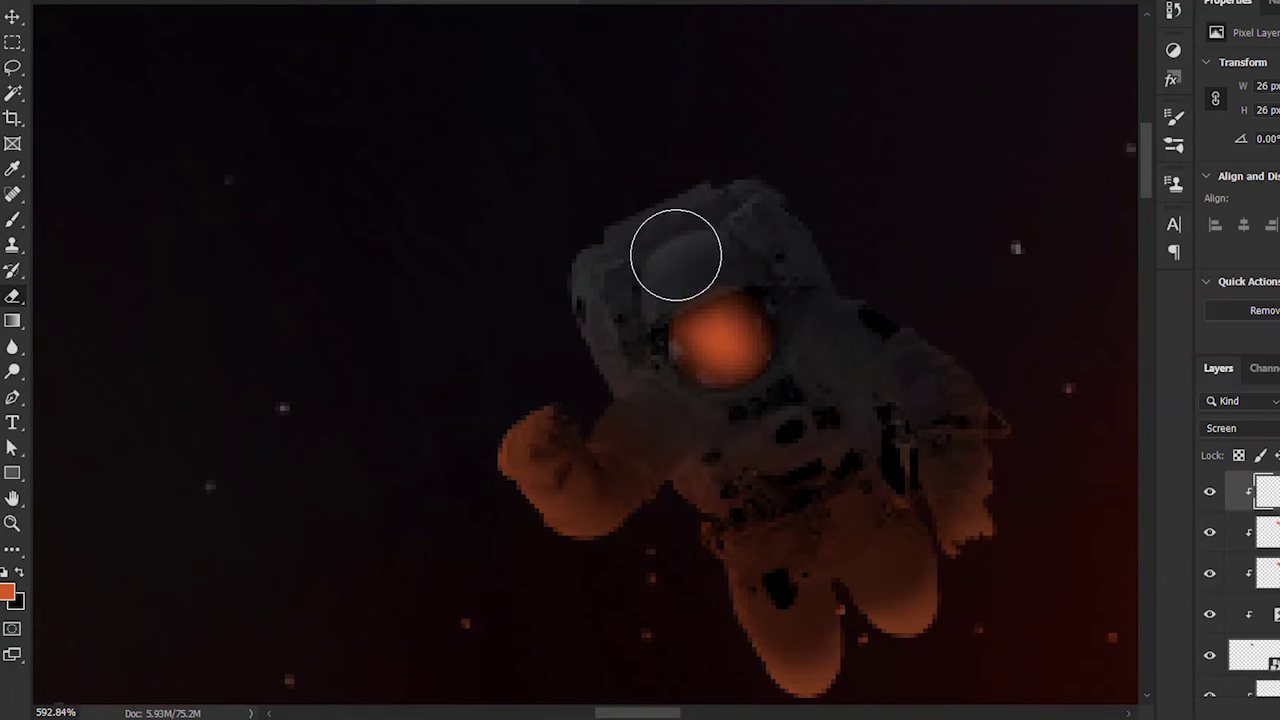
pyautogui.moveTo(638, 312); pyautogui.dragTo(725, 342)
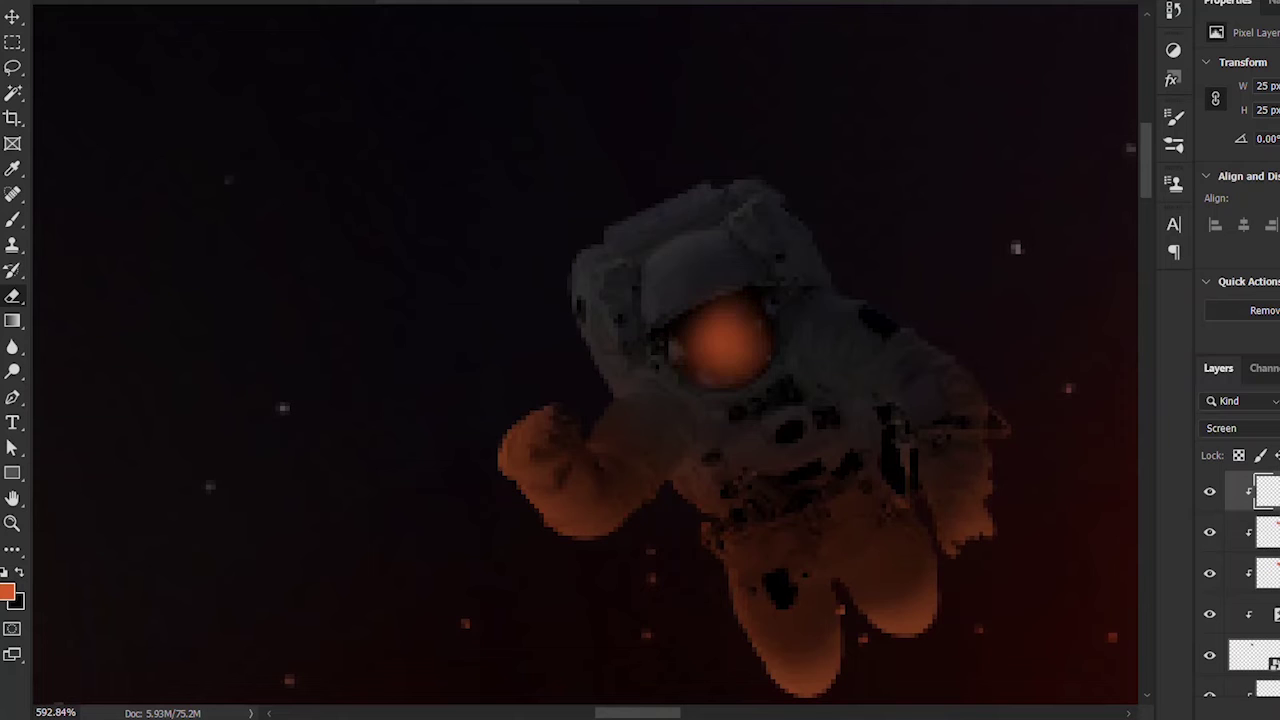
pyautogui.hotkey('ctrl', '0')
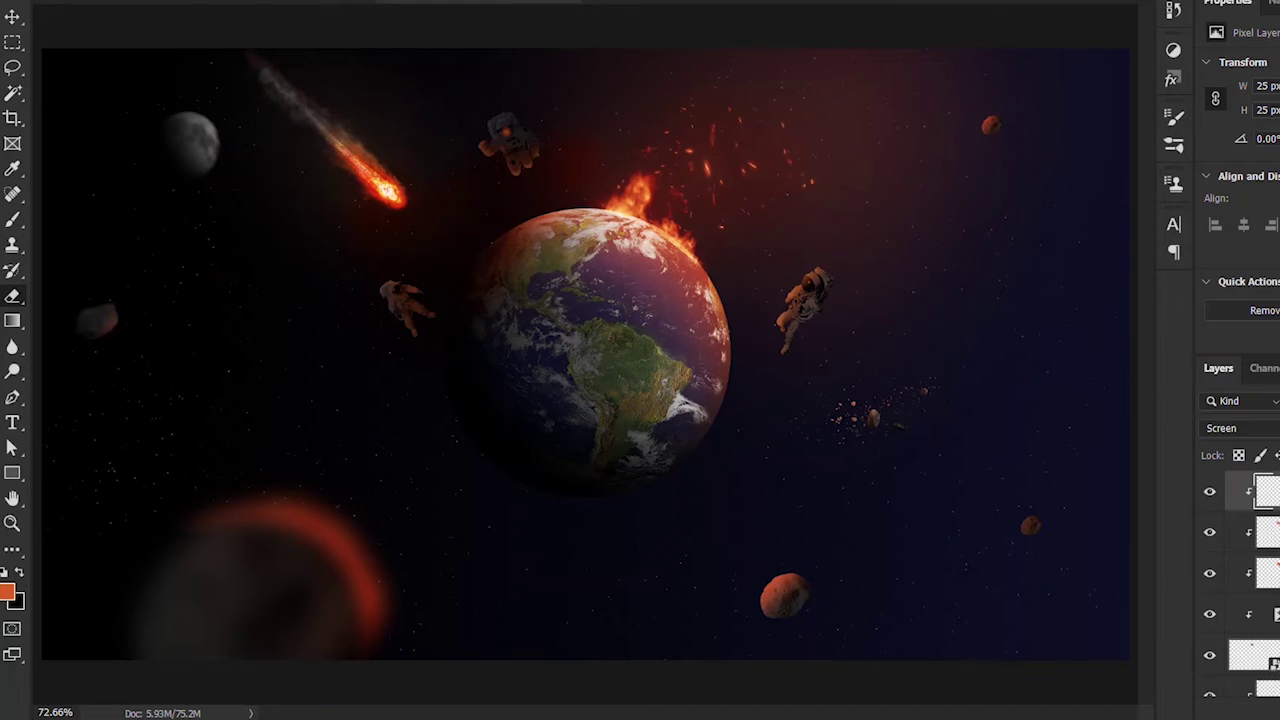
pyautogui.click(1240, 428)
pyautogui.click(1232, 466)
pyautogui.click(1240, 428)
pyautogui.click(1232, 423)
pyautogui.hotkey('alt', 'Tab')
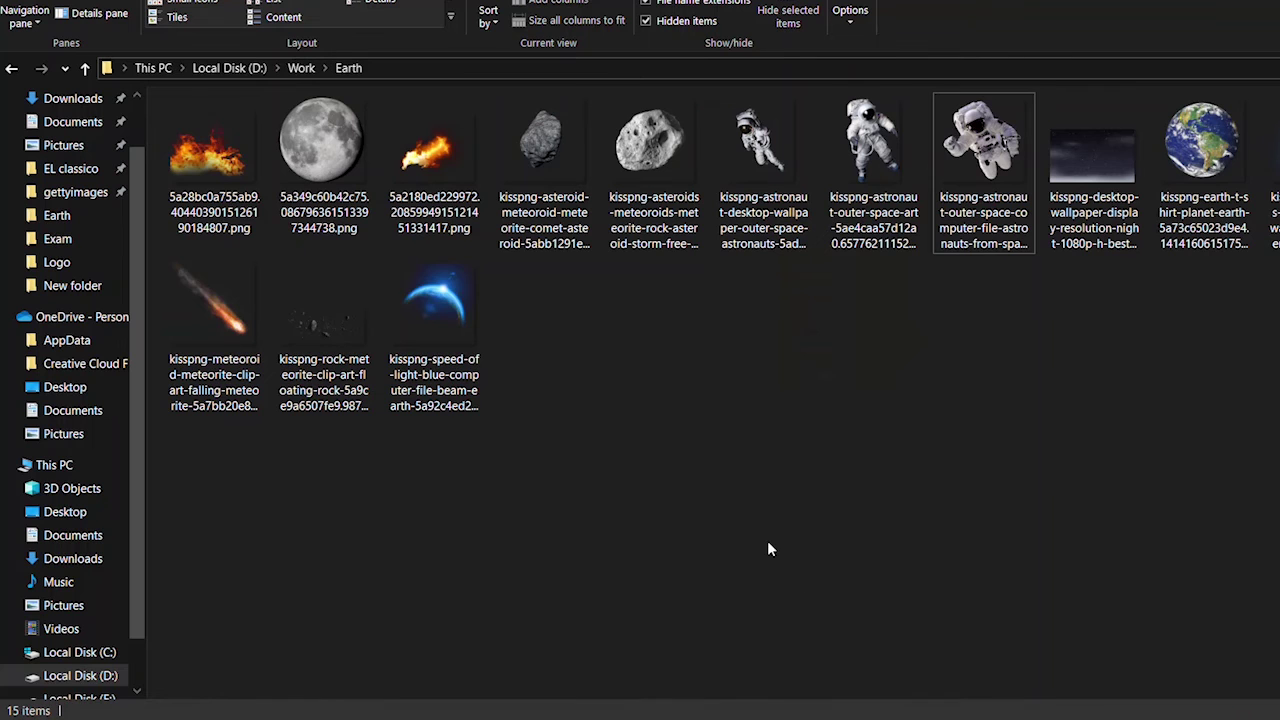
pyautogui.click(322, 336)
# - Place the meteor image, shrunk and skewed over the lower-left asteroid, and reorder its layer
pyautogui.moveTo(255, 400); pyautogui.dragTo(645, 290)
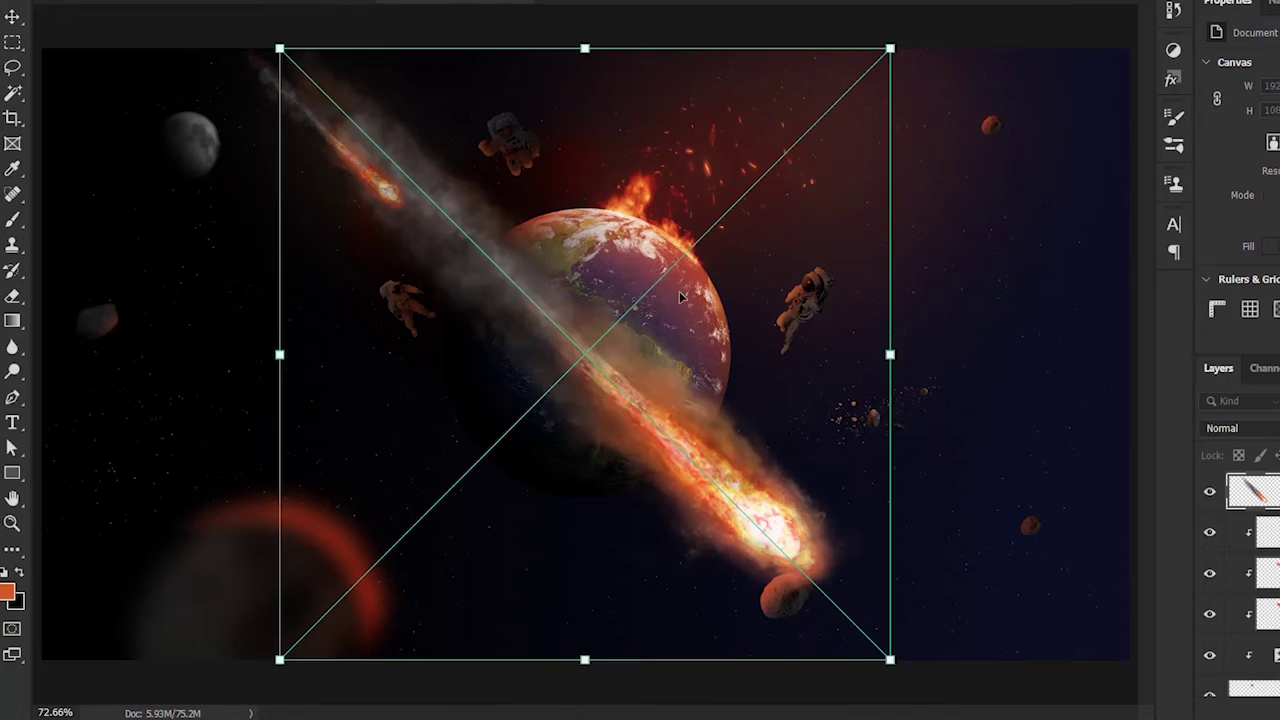
pyautogui.moveTo(585, 247); pyautogui.dragTo(585, 377)
pyautogui.moveTo(583, 517); pyautogui.dragTo(194, 513)
pyautogui.press('Return')
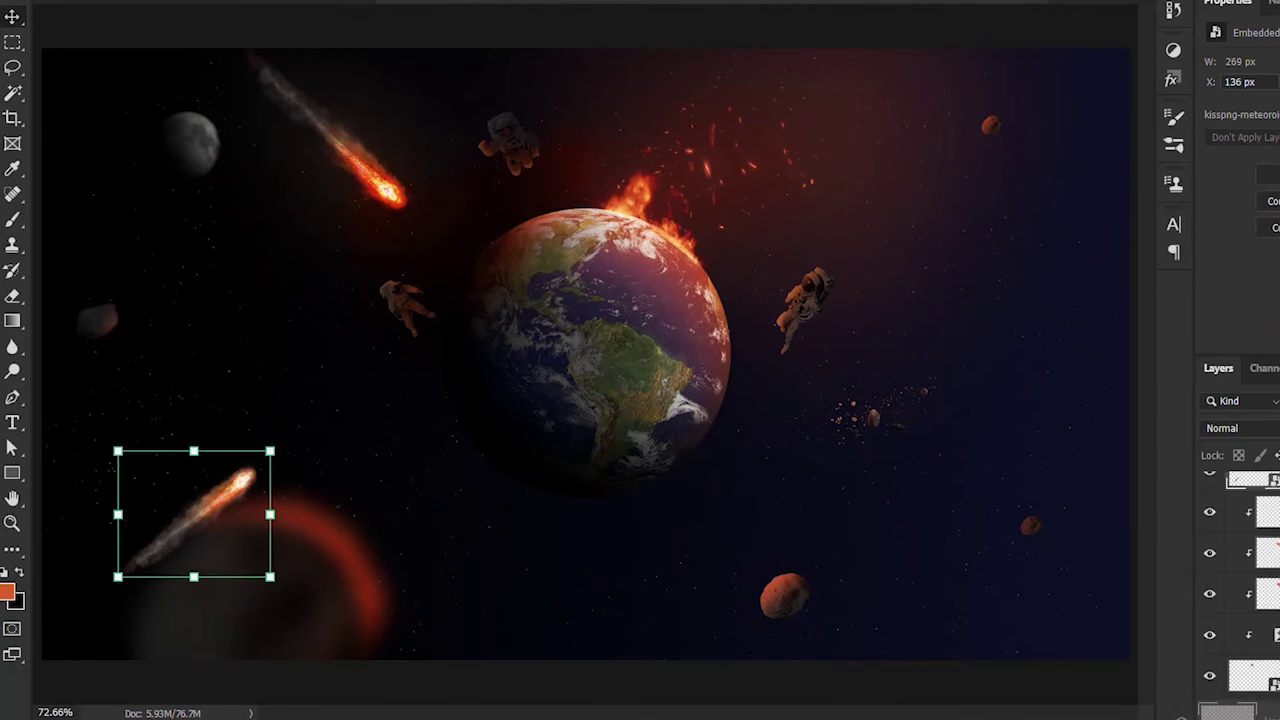
pyautogui.moveTo(1255, 478); pyautogui.dragTo(1255, 648)
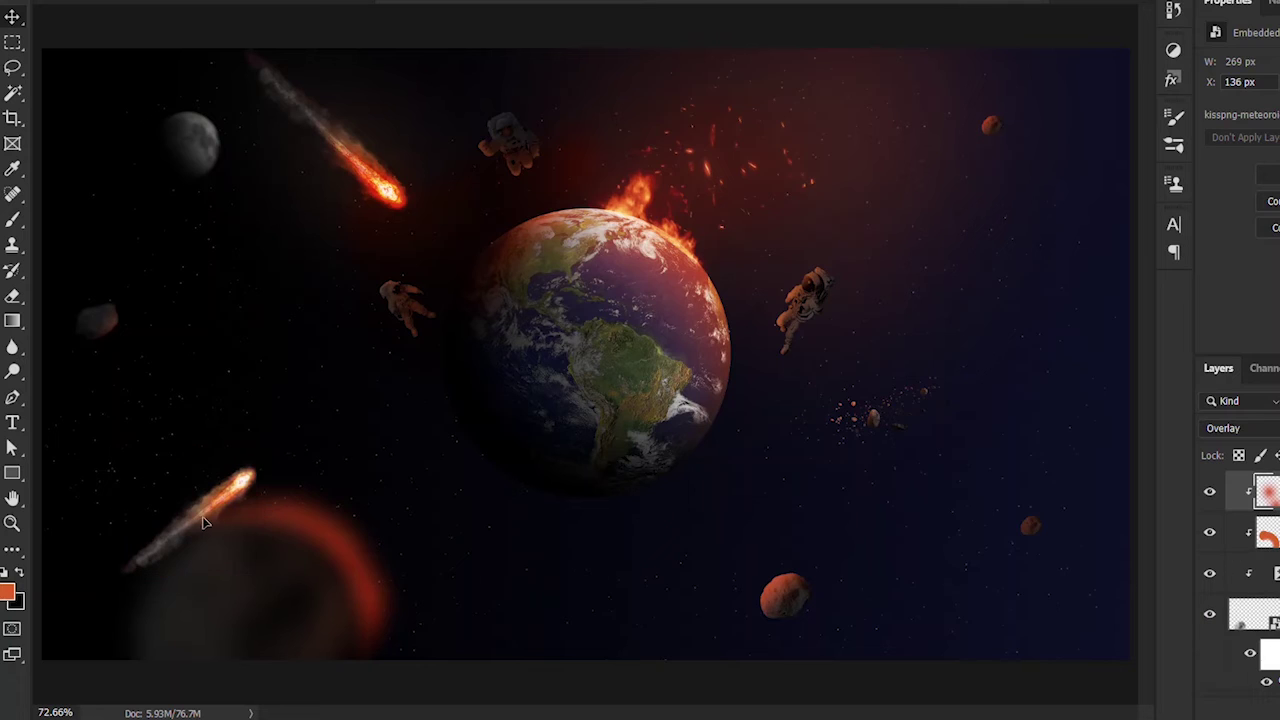
pyautogui.click(479, 541)
pyautogui.click(234, 499)
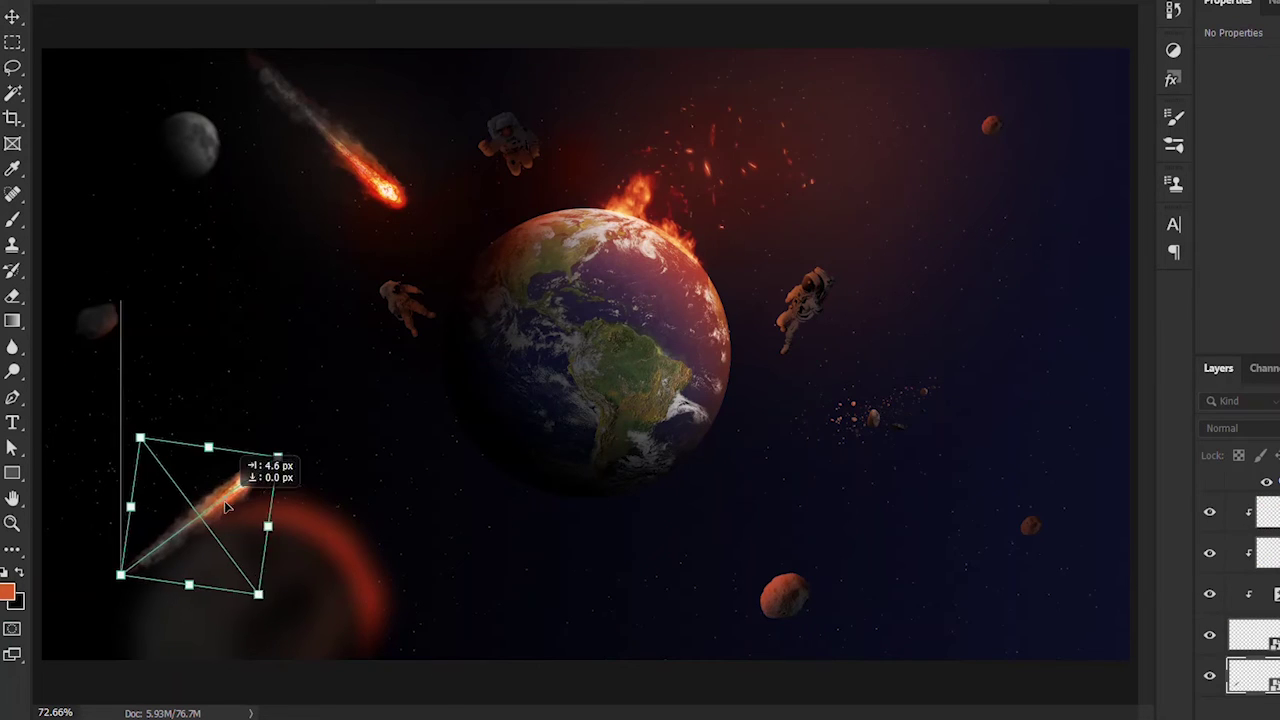
pyautogui.moveTo(207, 502); pyautogui.dragTo(278, 497)
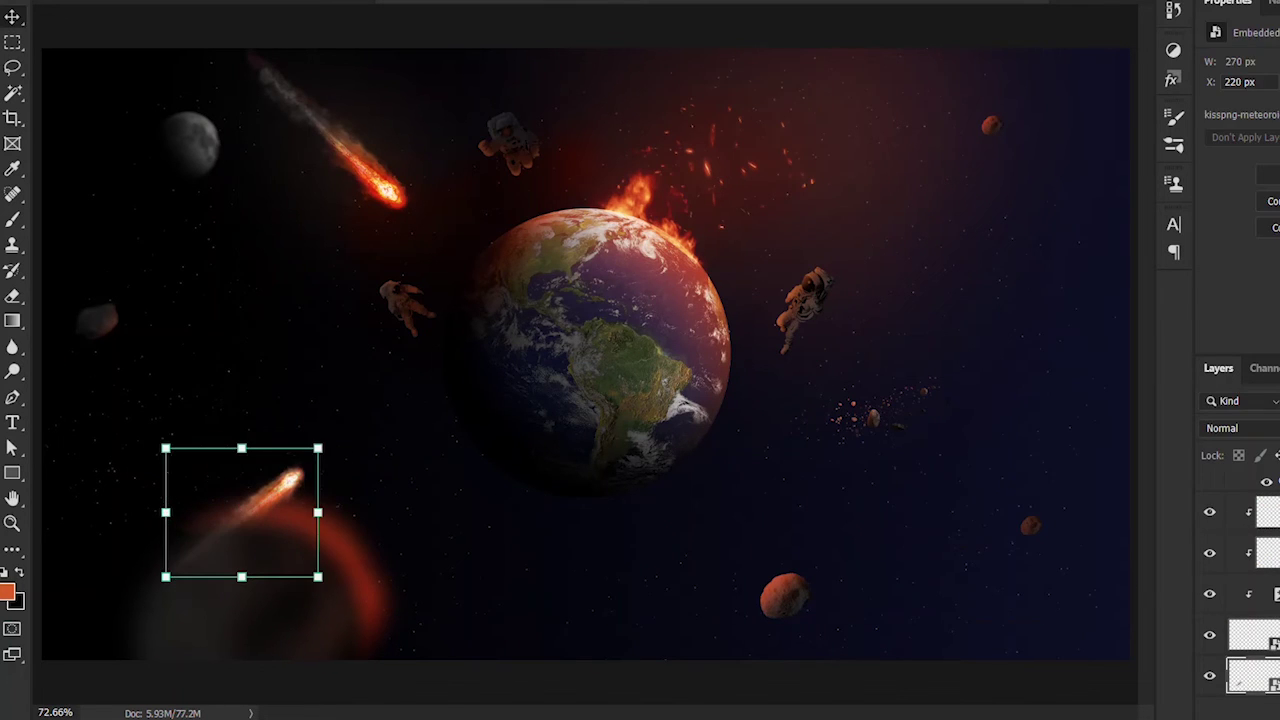
pyautogui.hotkey('ctrl', 'l')
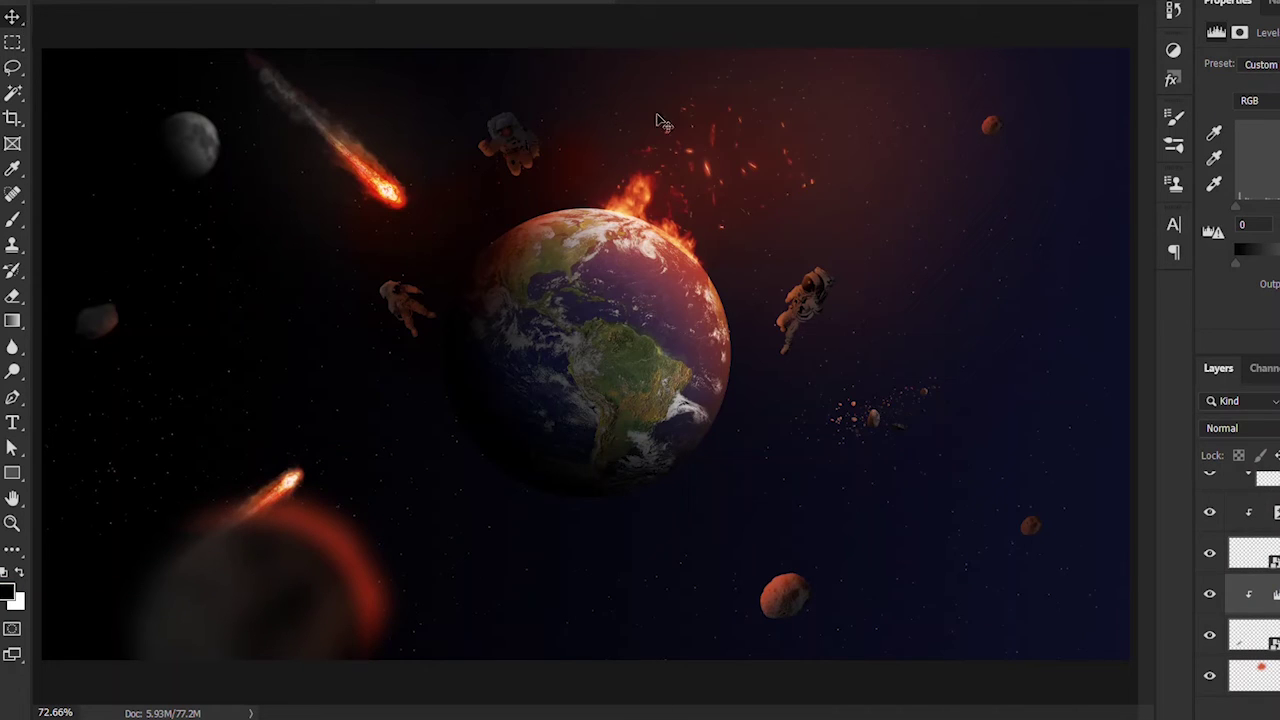
# - Apply a Gaussian Blur to the meteor layer
pyautogui.click(240, 500)
pyautogui.click(275, 0)
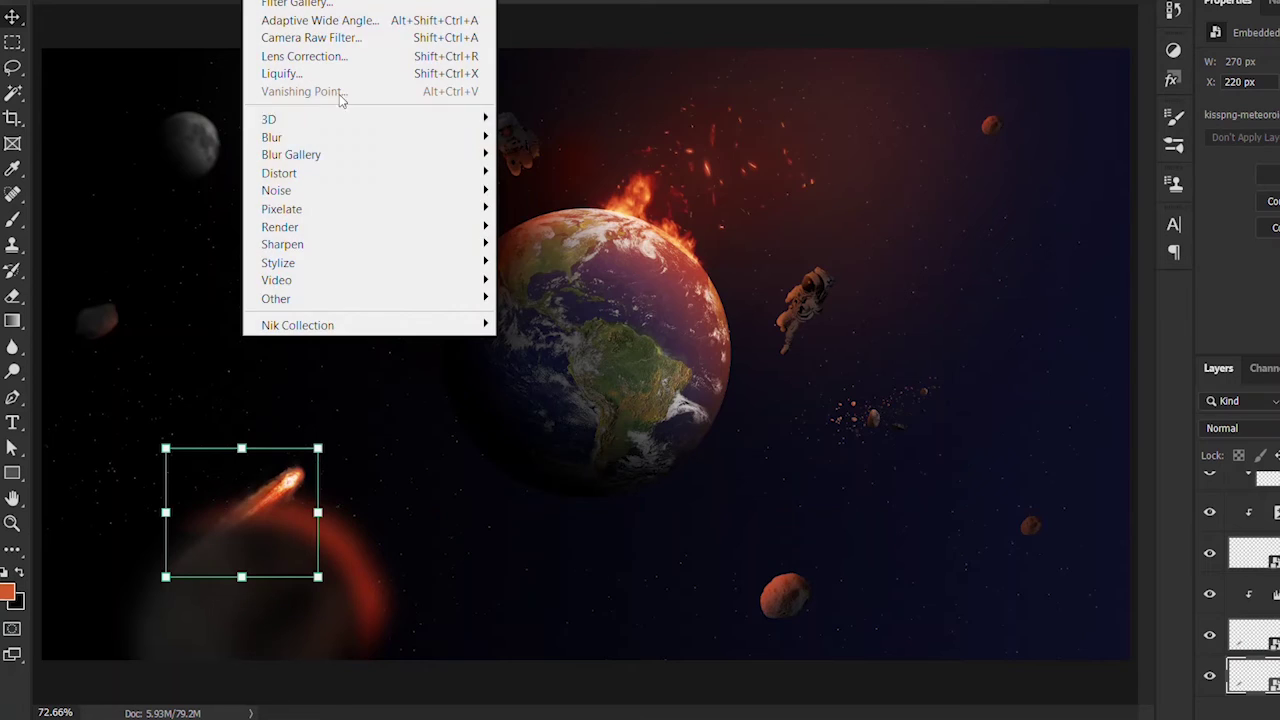
pyautogui.click(545, 209)
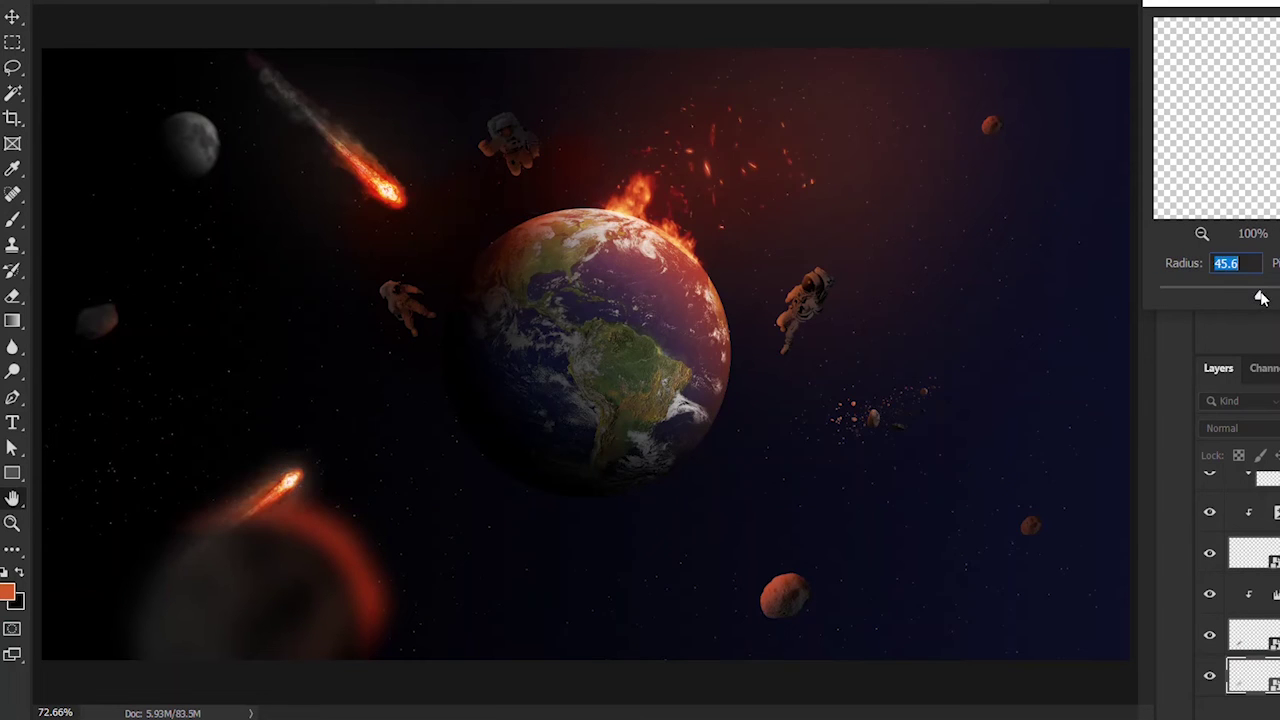
pyautogui.press('Return')
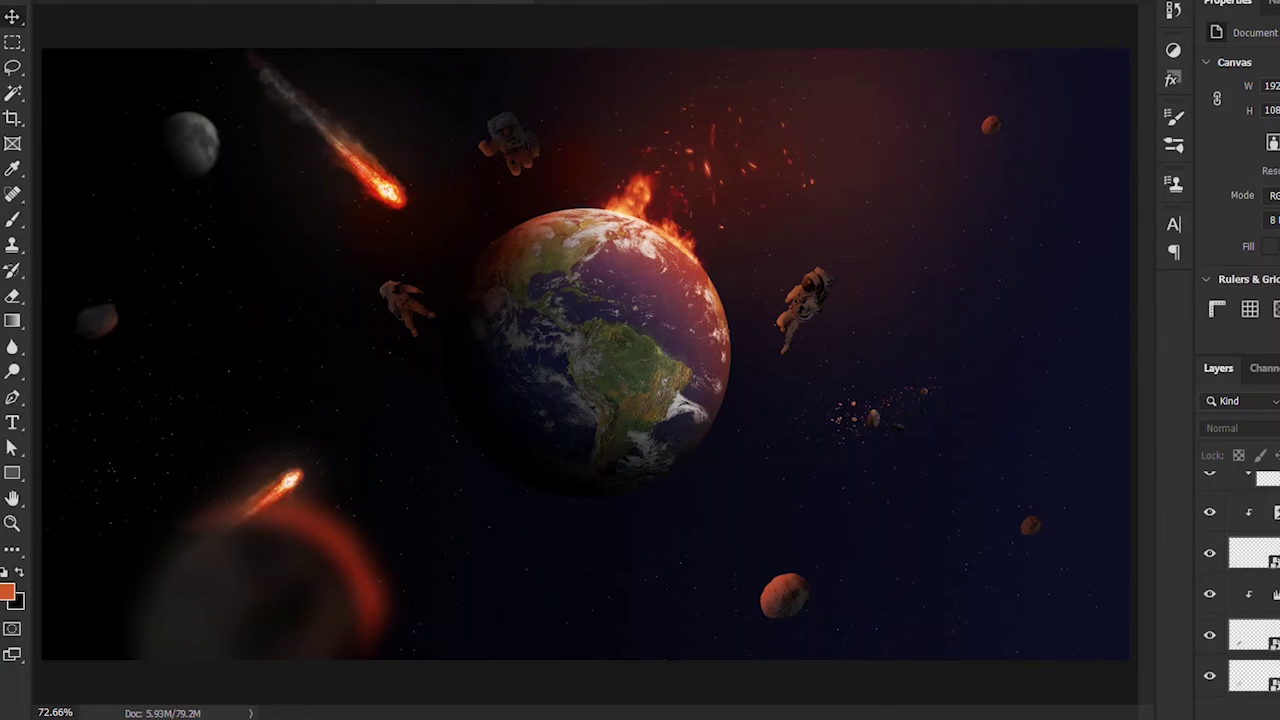
pyautogui.hotkey('alt', 'Tab')
# - Place the sparks image, scaled and rotated across the scene, with a gentle Gaussian Blur
pyautogui.moveTo(1268, 410); pyautogui.dragTo(557, 640)
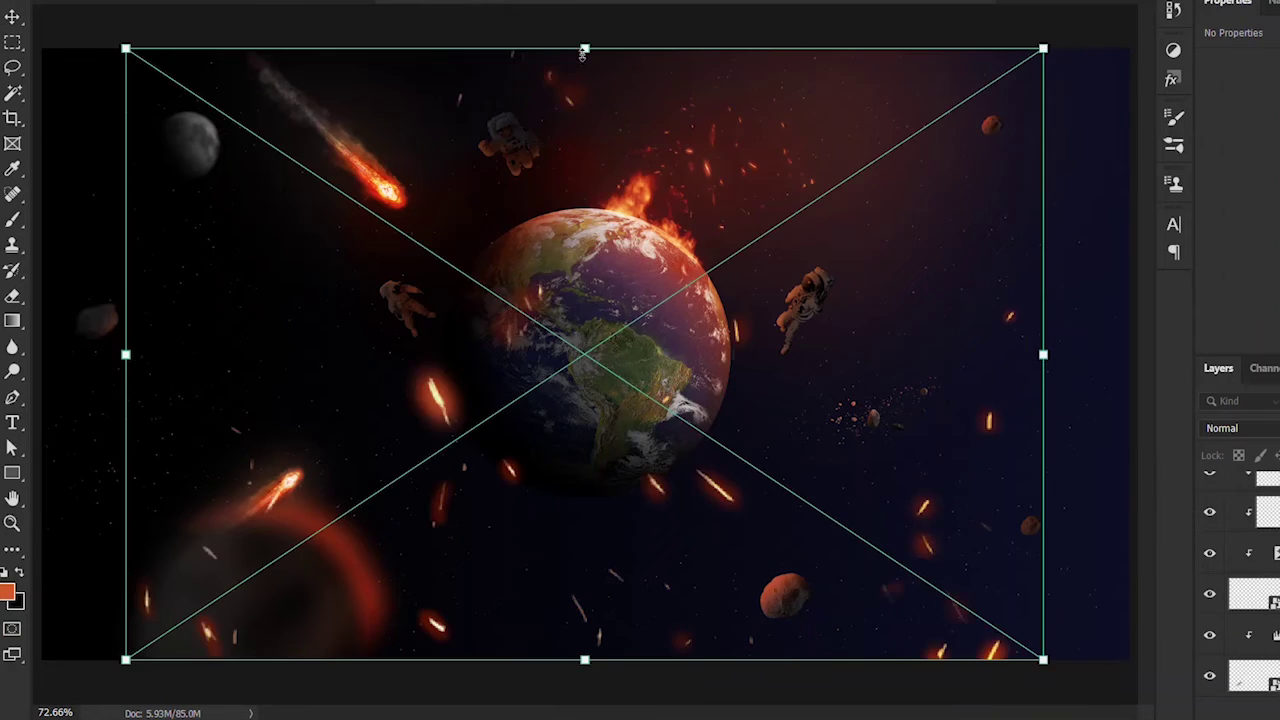
pyautogui.moveTo(586, 49)
pyautogui.mouseDown()
pyautogui.moveTo(583, 486)
pyautogui.moveTo(325, 370)
pyautogui.moveTo(469, 159)
pyautogui.moveTo(461, 180)
pyautogui.mouseUp()
pyautogui.press('Return')
pyautogui.click(270, 2)
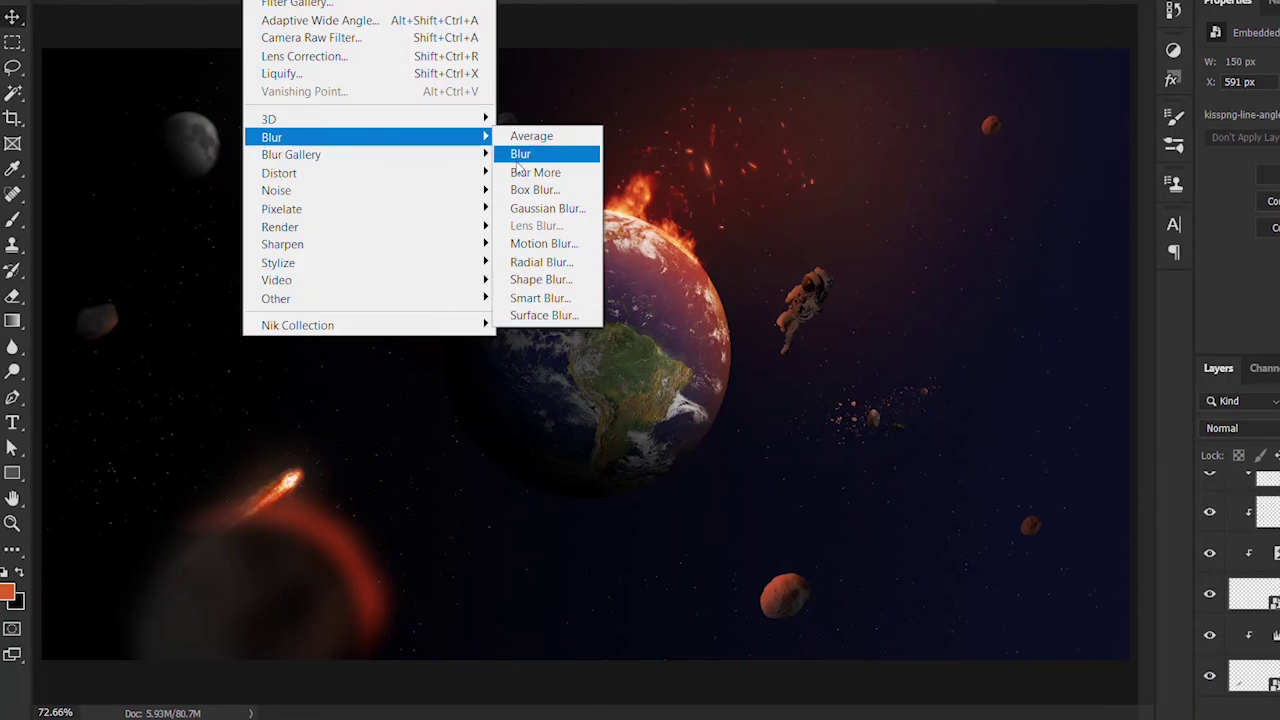
pyautogui.click(545, 215)
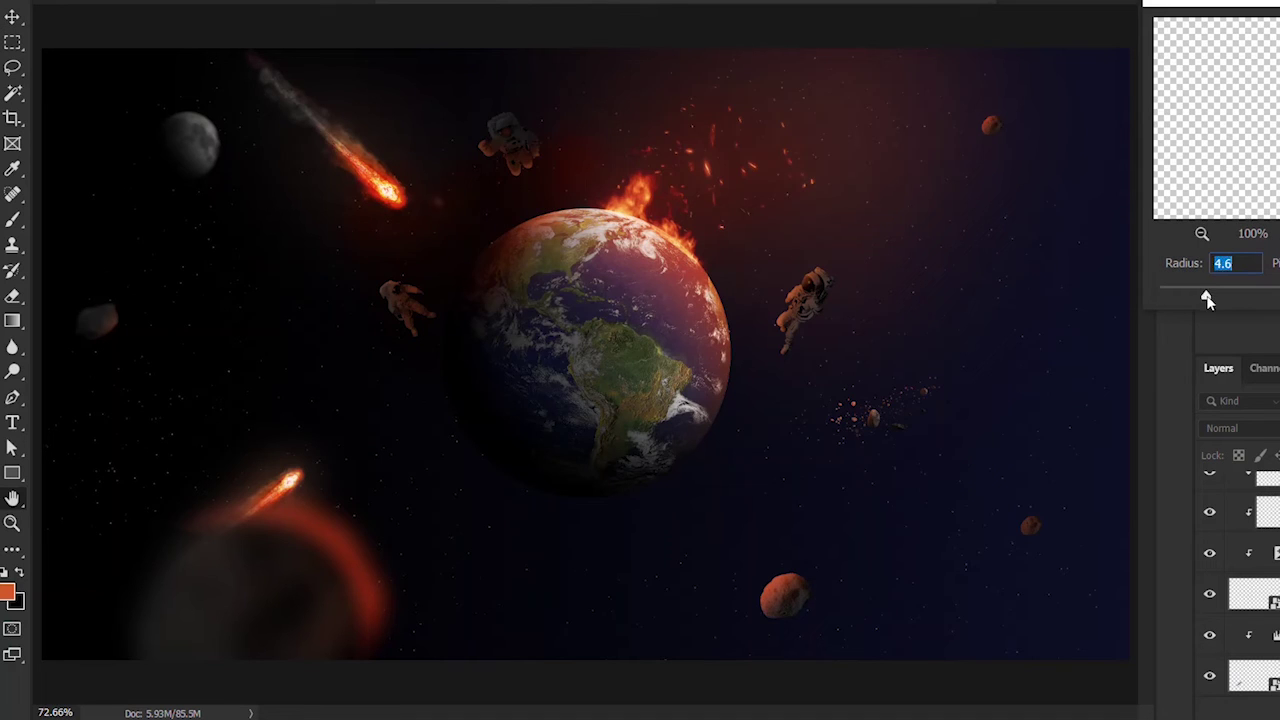
pyautogui.press('Return')
# - Rotate the sparks piece to sit beside the right-hand astronaut and settle the debris below Earth
pyautogui.hotkey('ctrl', 't')
pyautogui.moveTo(417, 207)
pyautogui.mouseDown()
pyautogui.moveTo(417, 284)
pyautogui.moveTo(445, 320)
pyautogui.moveTo(770, 377)
pyautogui.moveTo(768, 272)
pyautogui.moveTo(843, 229)
pyautogui.mouseUp()
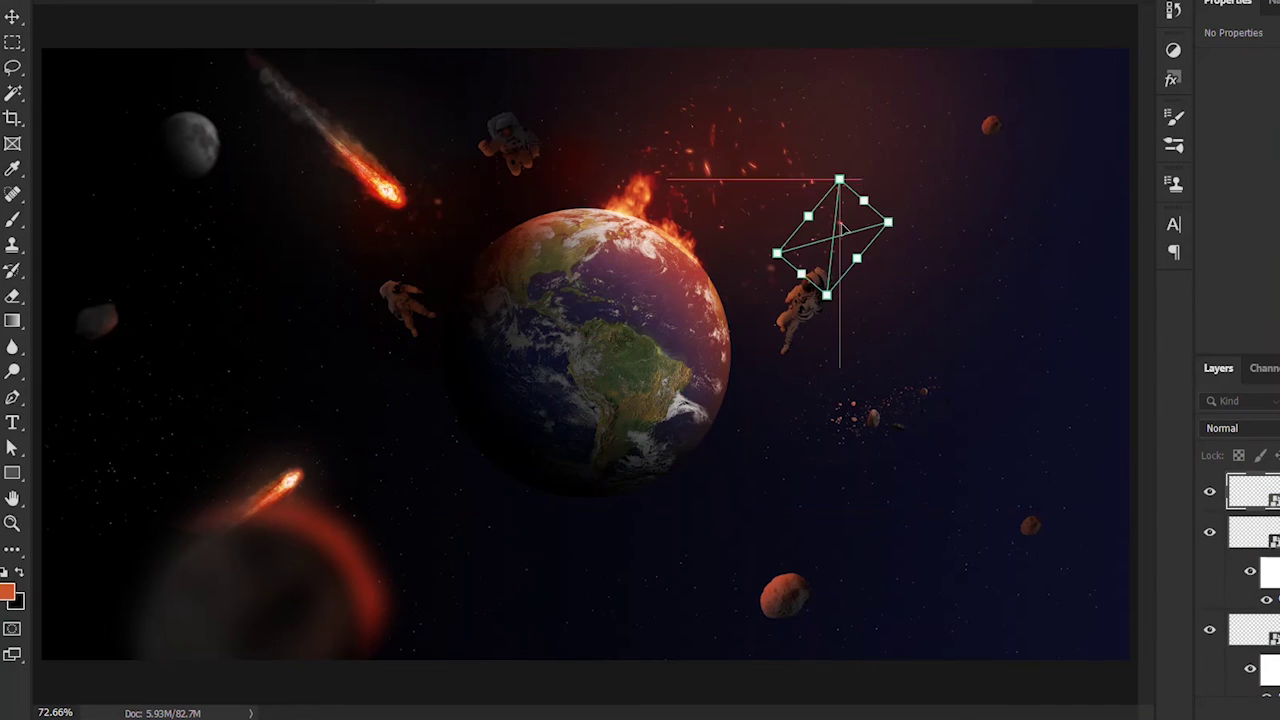
pyautogui.press('Return')
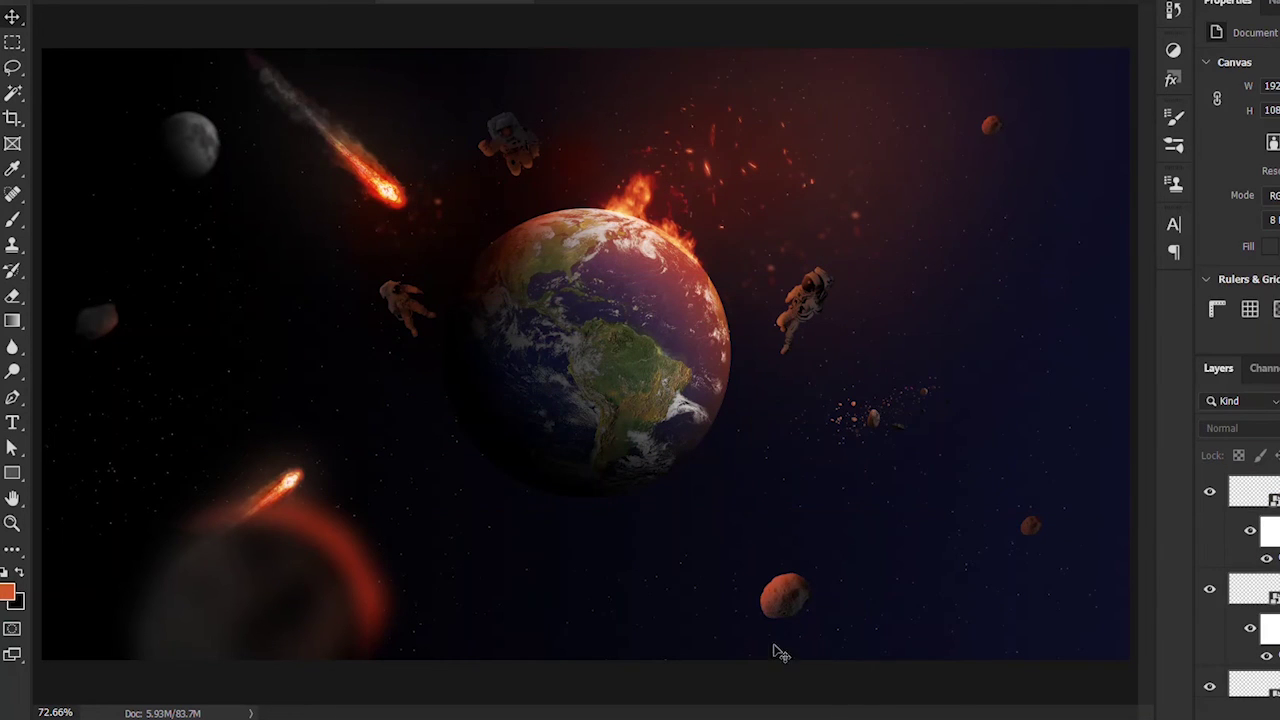
pyautogui.hotkey('ctrl', 'alt', 'f')
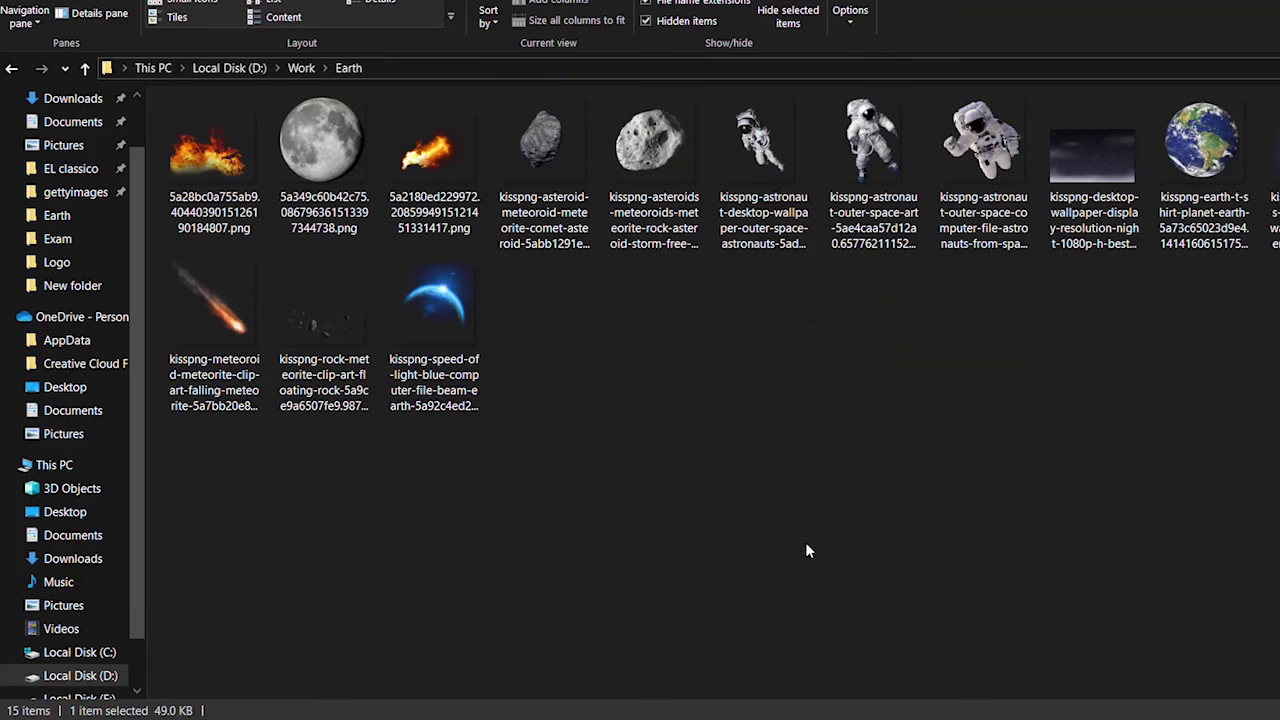
pyautogui.press('Escape')
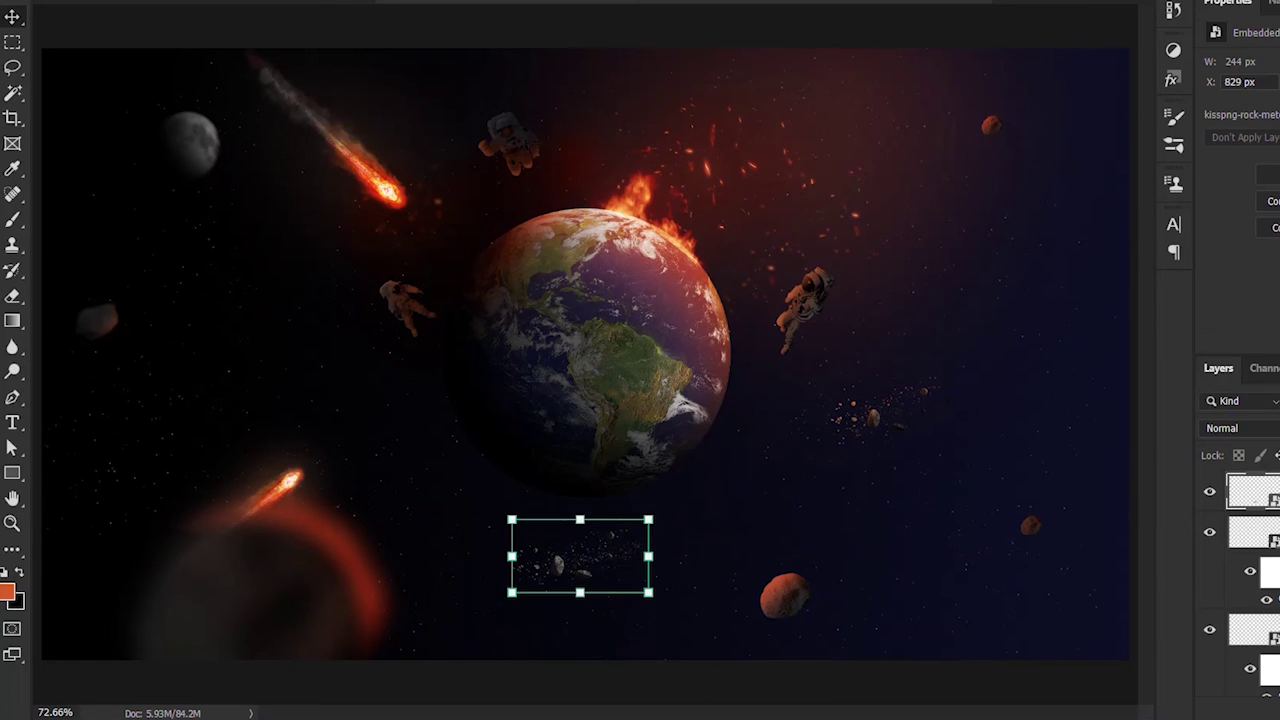
# - Brush orange over the rock debris on a new layer, switching it from Overlay to Screen
pyautogui.scroll(5, 543, 606)
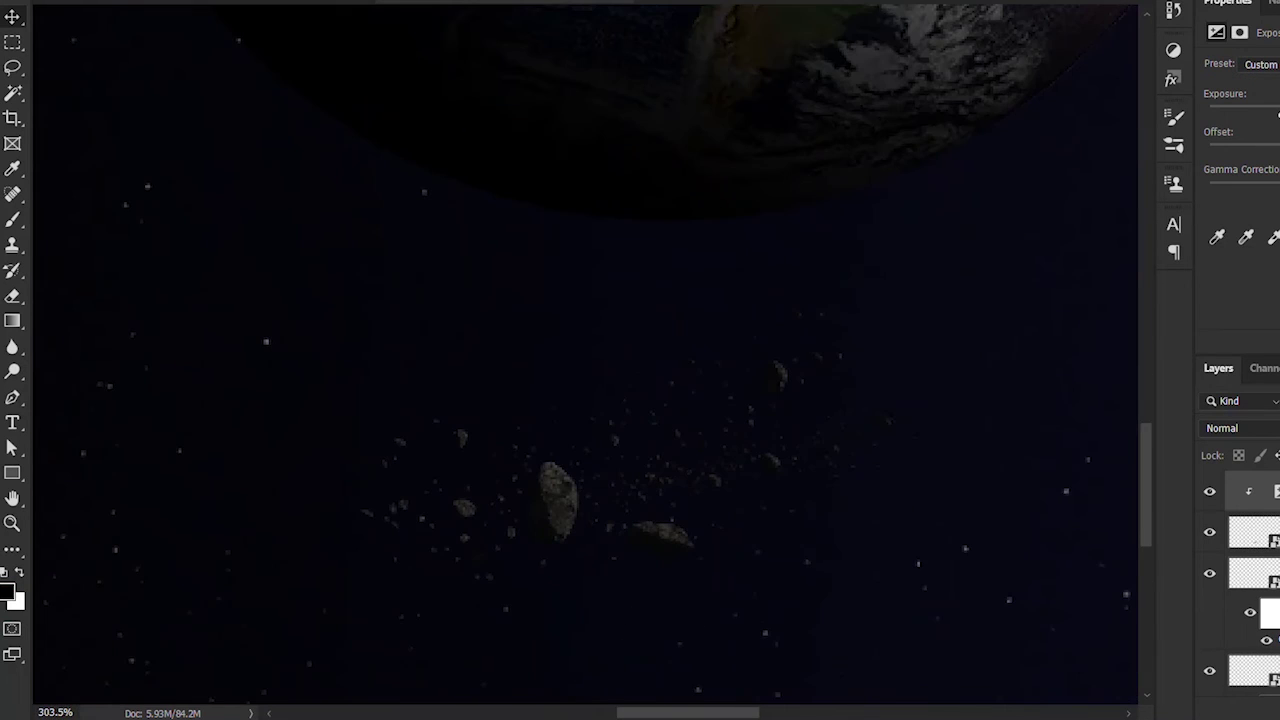
pyautogui.hotkey('ctrl', 'shift', 'alt', 'n')
pyautogui.click(1248, 430)
pyautogui.click(1222, 463)
pyautogui.press('b')
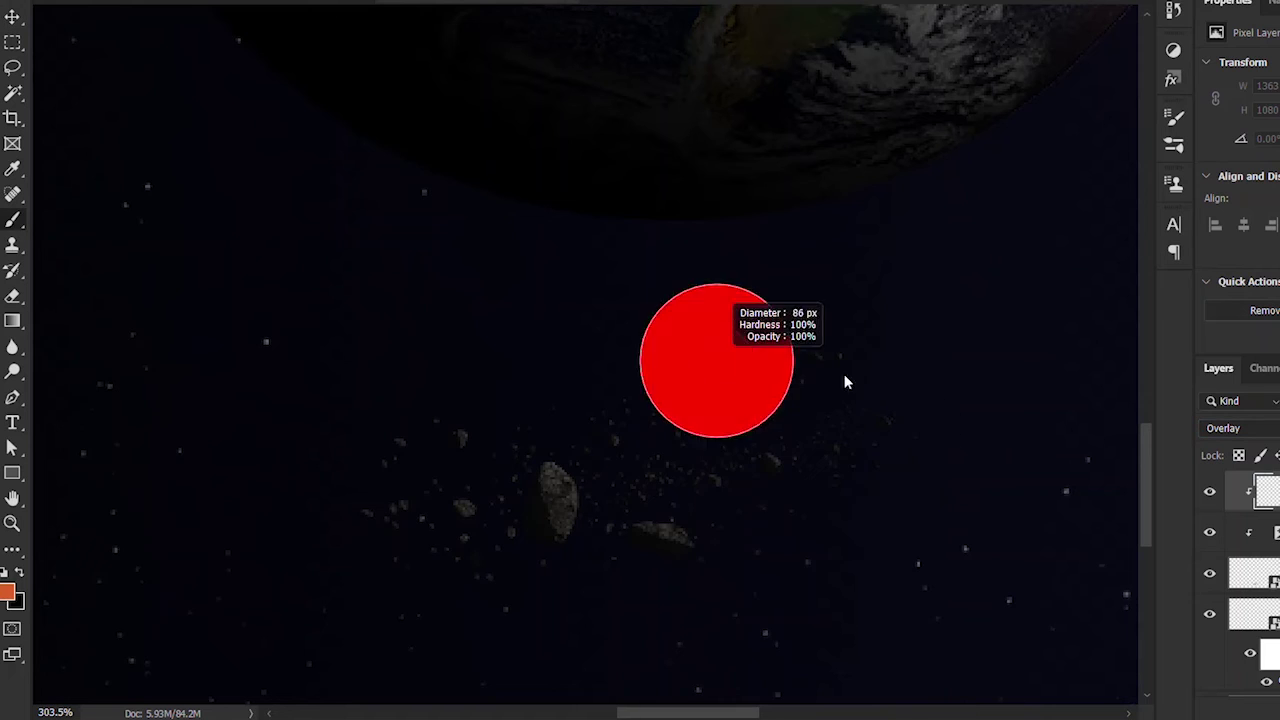
pyautogui.rightClick(763, 415)
pyautogui.moveTo(756, 497); pyautogui.dragTo(360, 391)
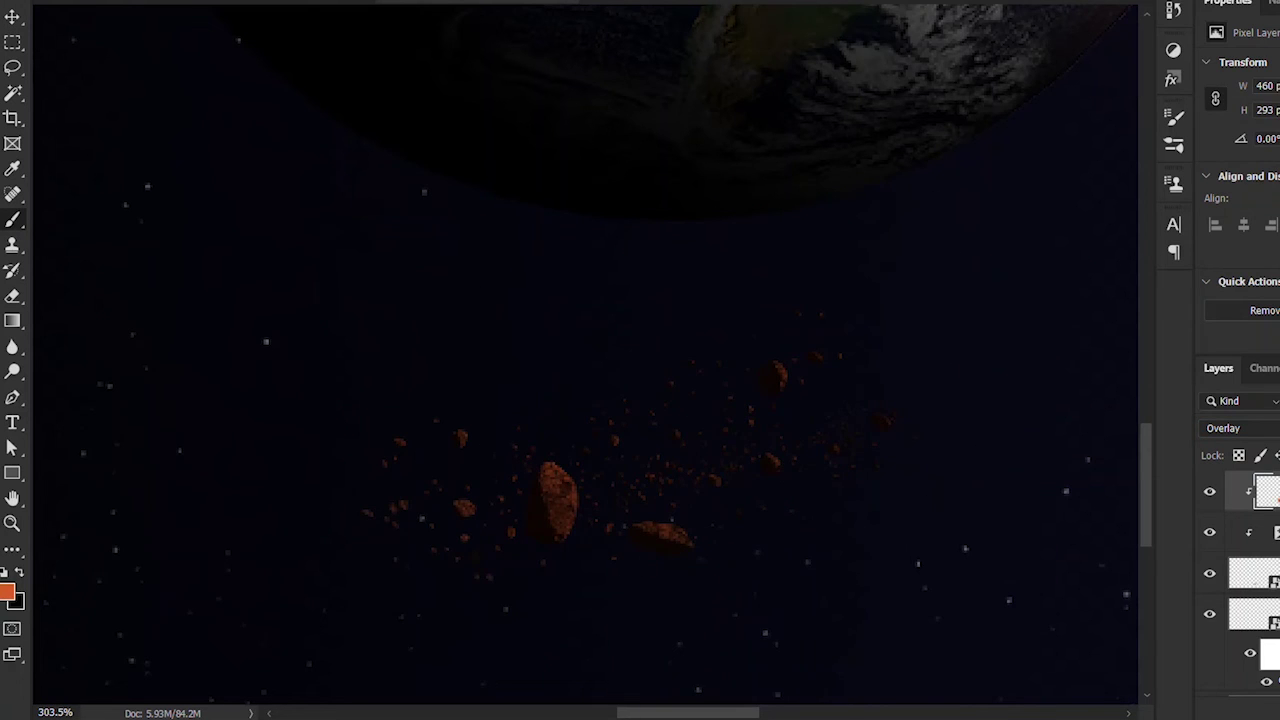
pyautogui.click(1250, 428)
pyautogui.click(1215, 392)
pyautogui.moveTo(837, 423); pyautogui.dragTo(702, 435)
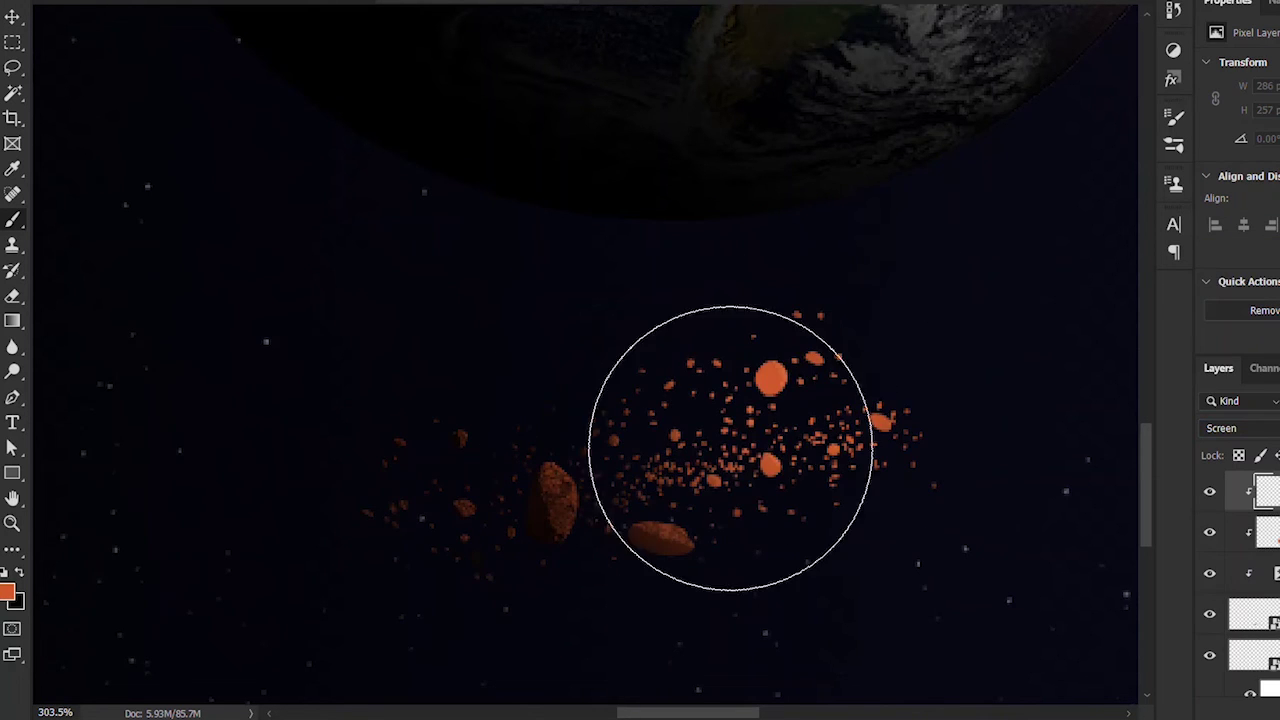
# - Erase excess orange from the debris, especially upper right, then fit the scene and deselect
pyautogui.press('e')
pyautogui.scroll(-3, 463, 451)
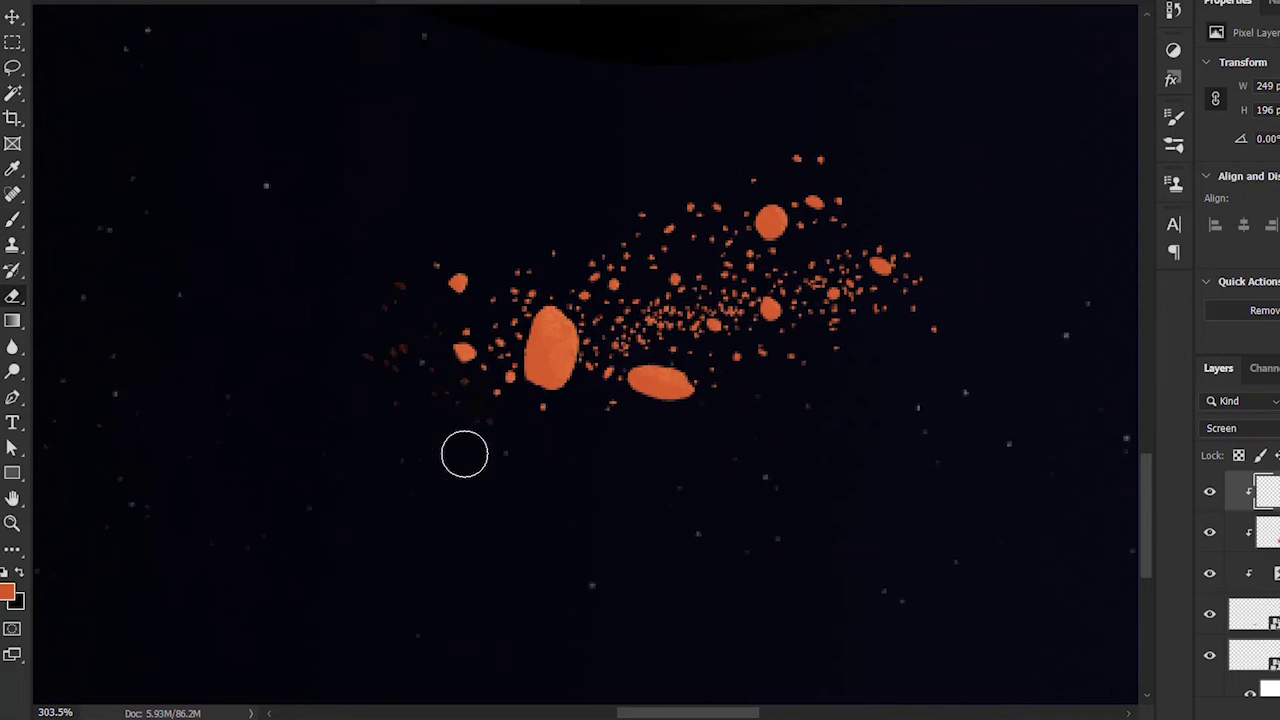
pyautogui.moveTo(671, 486); pyautogui.dragTo(386, 450)
pyautogui.press('[')
pyautogui.press('[')
pyautogui.press('[')
pyautogui.moveTo(928, 329)
pyautogui.mouseDown()
pyautogui.moveTo(771, 323)
pyautogui.moveTo(943, 386)
pyautogui.mouseUp()
pyautogui.hotkey('ctrl', '0')
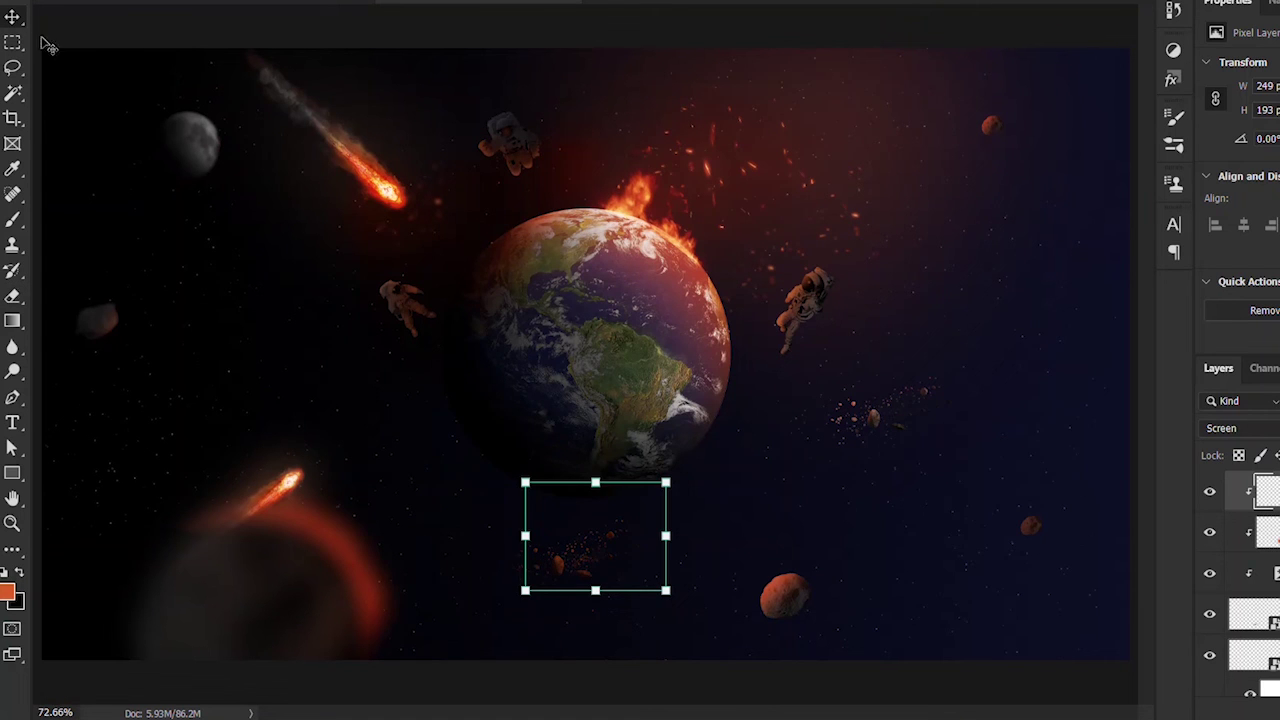
pyautogui.click(671, 684)
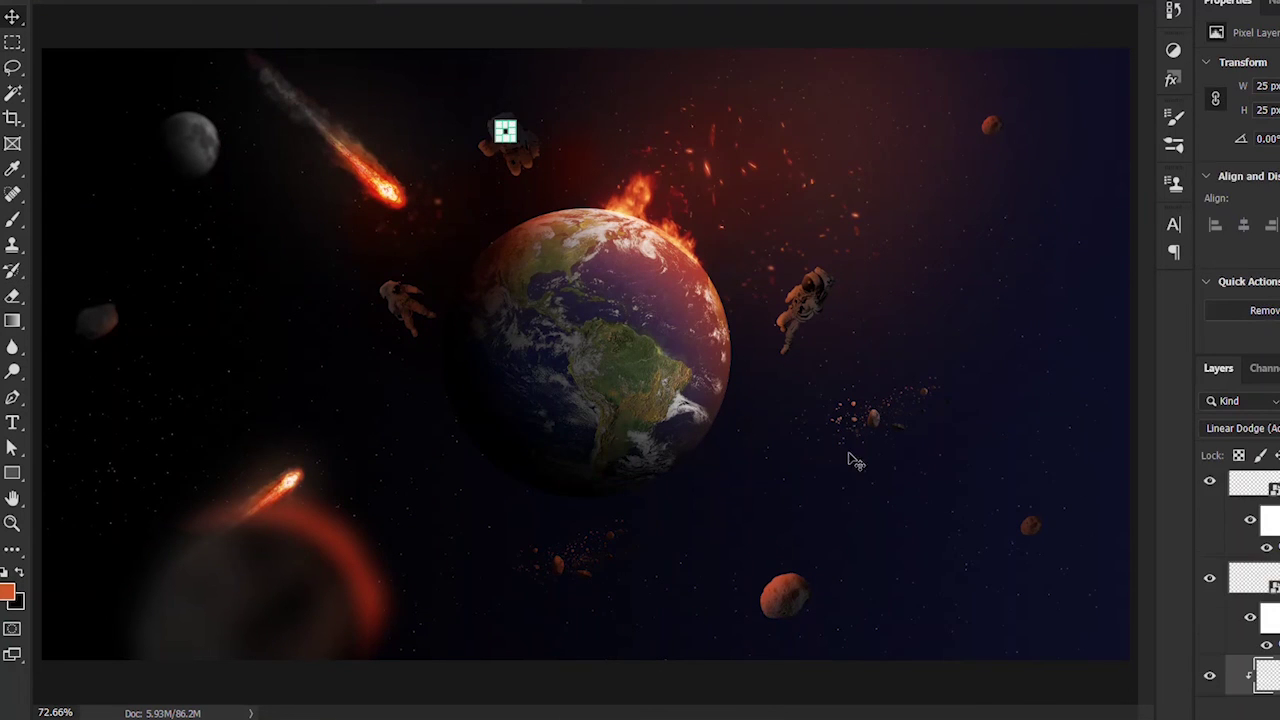